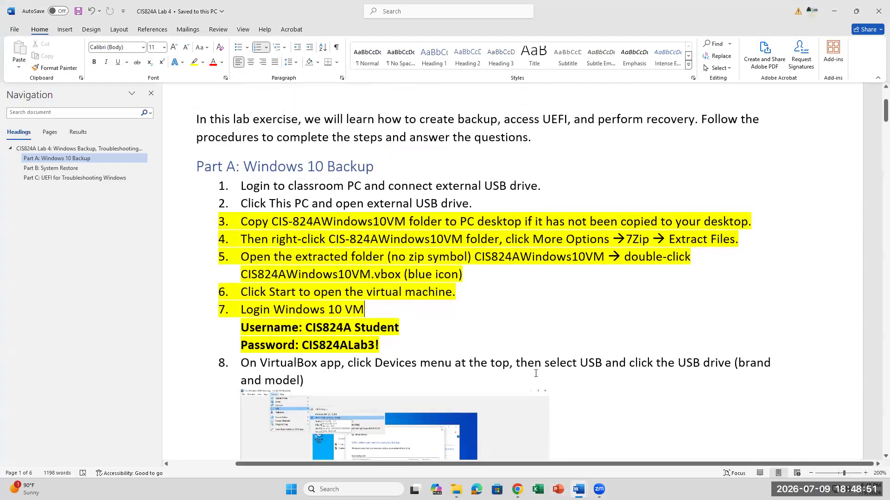
# Step: Switch to File Explorer and open the CIS824AWindows10VM folder on the Desktop
pyautogui.click(517, 332)
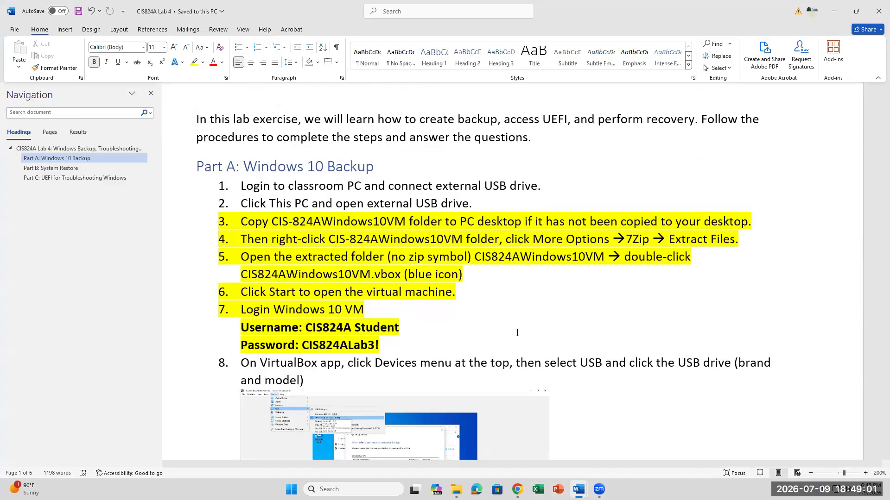
pyautogui.click(457, 489)
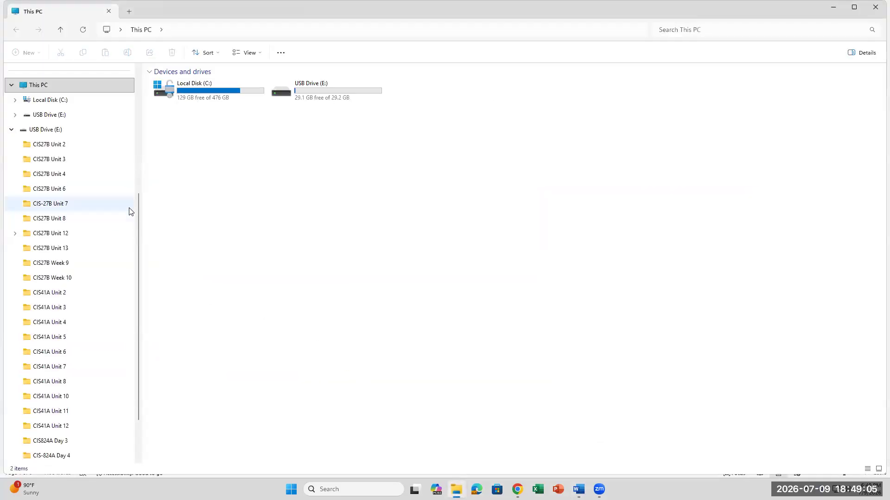
pyautogui.moveTo(139, 192); pyautogui.dragTo(147, 113)
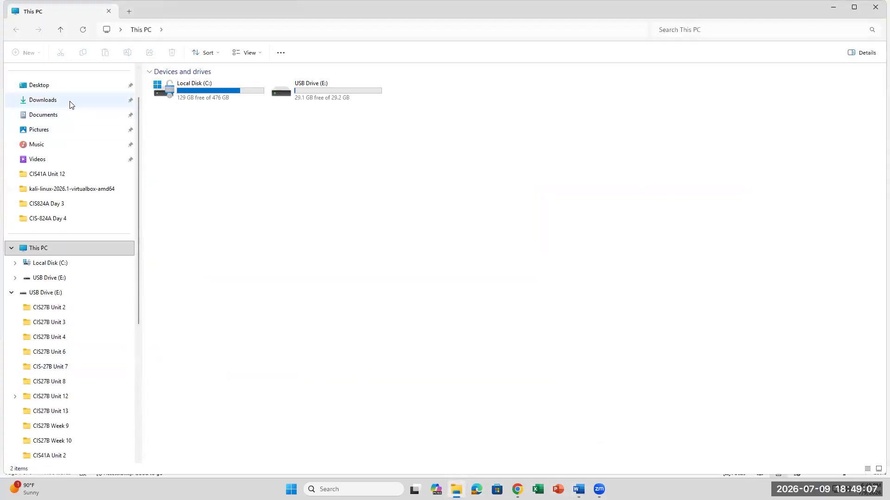
pyautogui.click(73, 87)
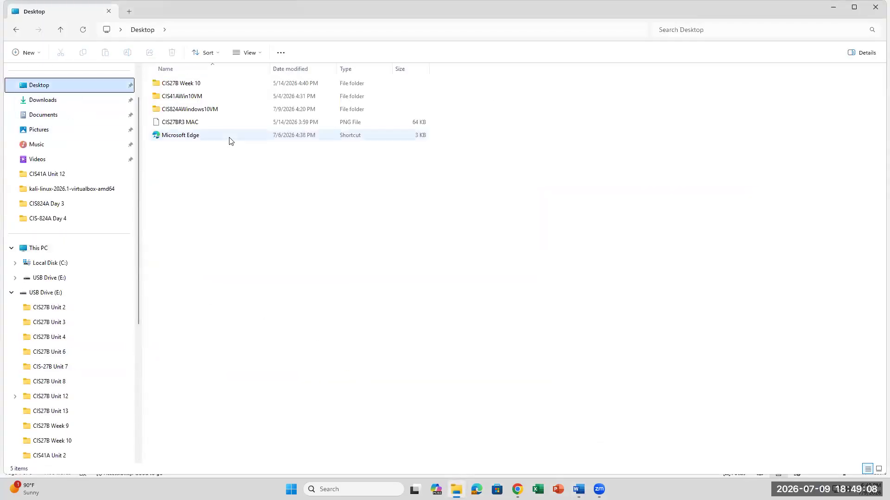
pyautogui.doubleClick(217, 110)
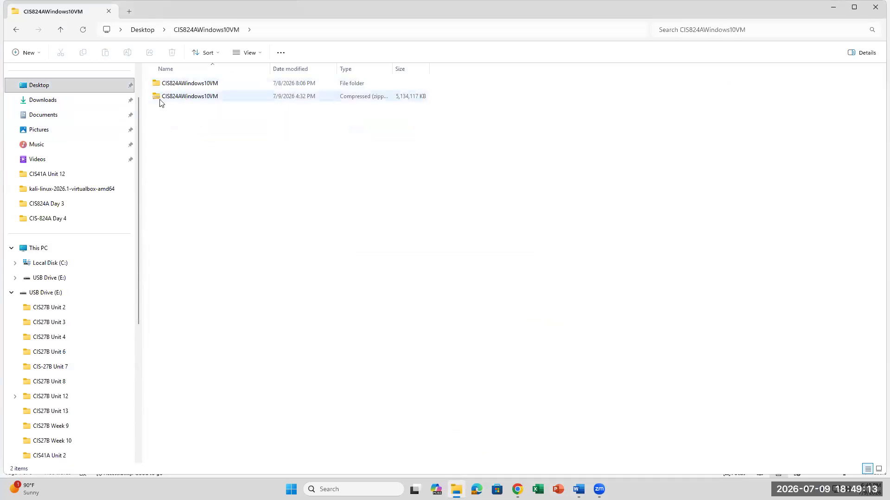
# Step: Examine the 7-Zip extraction options for the compressed CIS824AWindows10VM file without extracting it
pyautogui.click(181, 98)
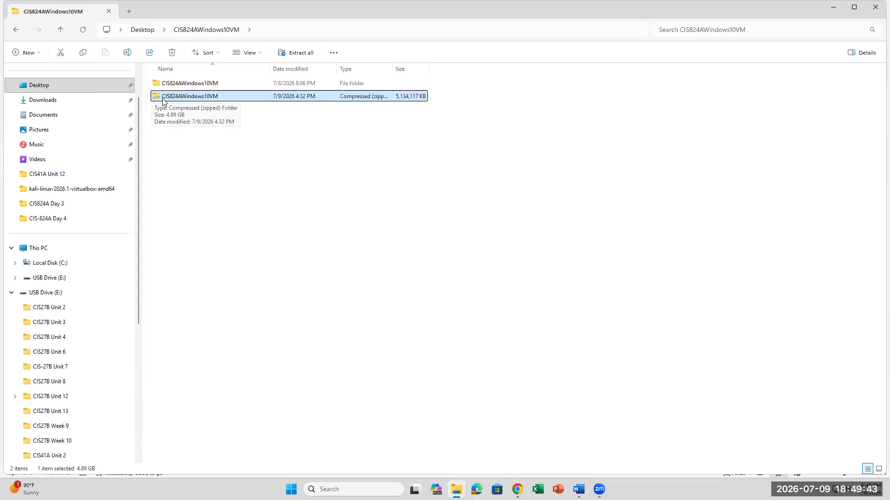
pyautogui.rightClick(213, 102)
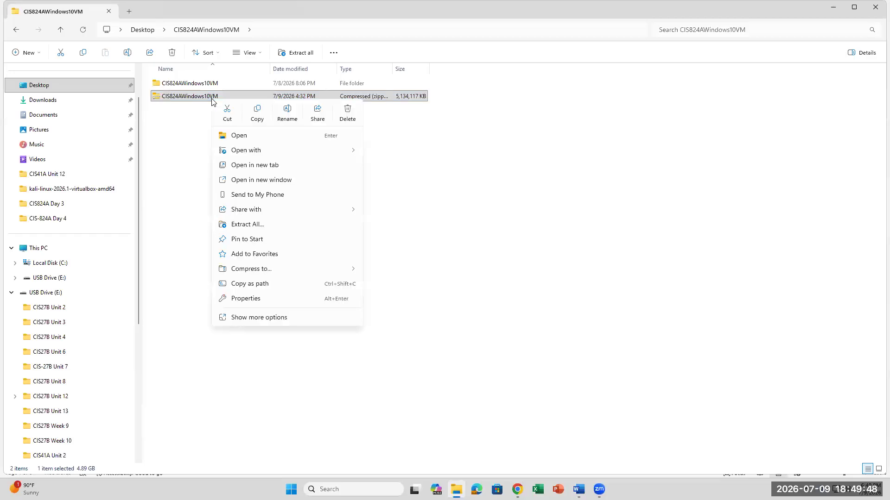
pyautogui.click(262, 320)
pyautogui.moveTo(289, 167)
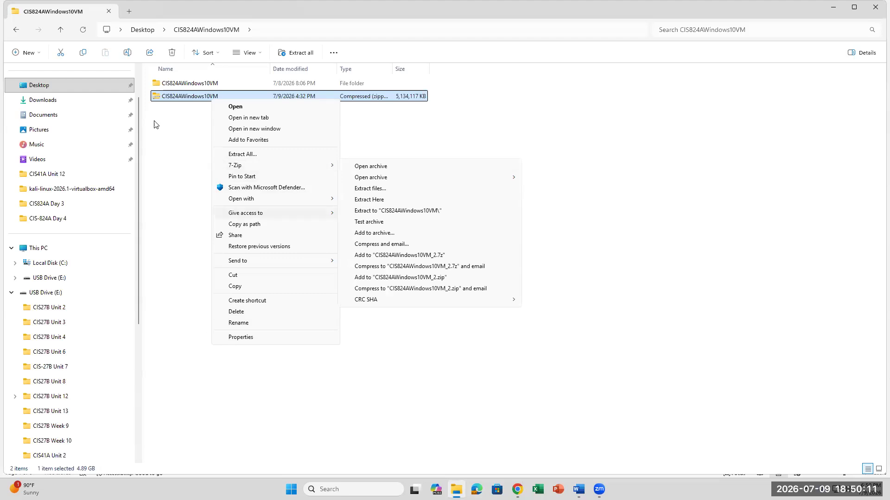
pyautogui.click(182, 132)
pyautogui.rightClick(181, 96)
pyautogui.click(229, 311)
pyautogui.moveTo(262, 163)
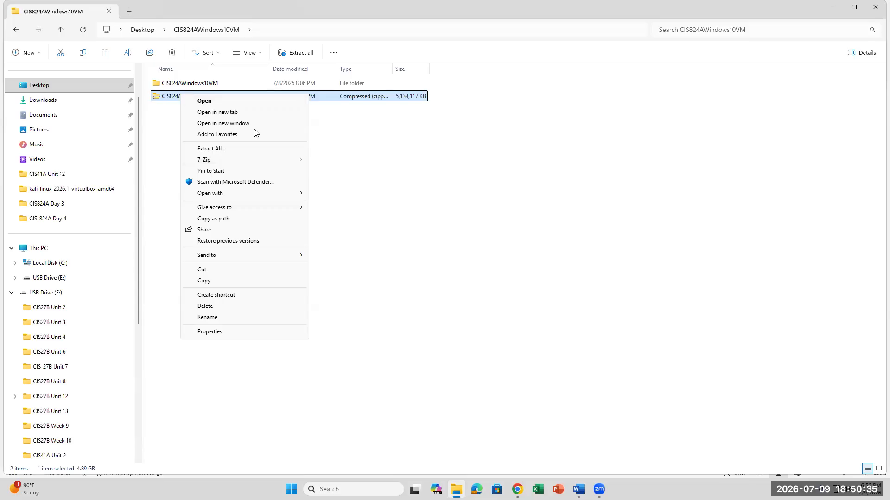
pyautogui.click(208, 72)
# Step: Open the extracted CIS824AWindows10VM folder and launch its VirtualBox machine file
pyautogui.doubleClick(194, 83)
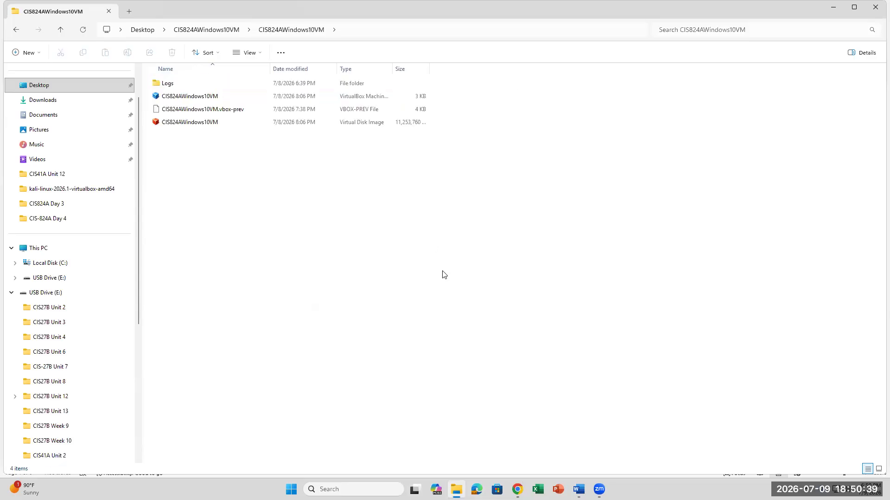
pyautogui.doubleClick(181, 97)
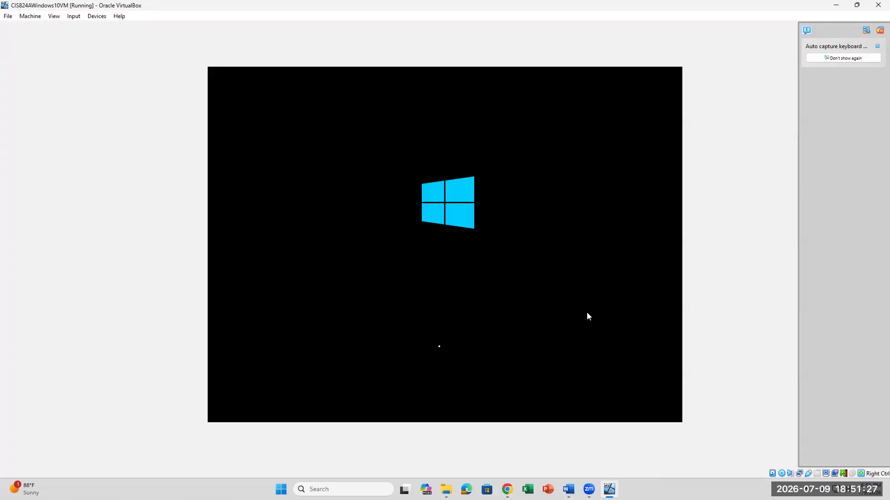
# Step: Review the path to the extracted CIS824AWindows10VM folder in File Explorer and return to the running virtual machine
pyautogui.click(446, 489)
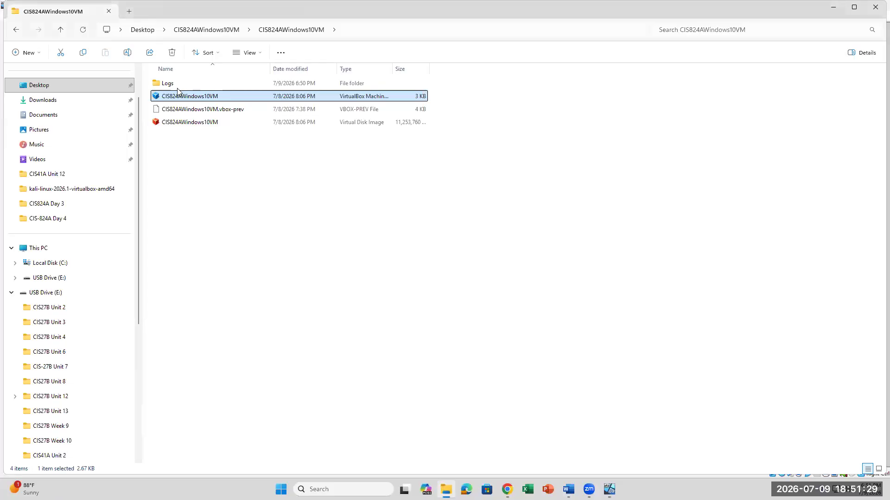
pyautogui.click(218, 30)
pyautogui.doubleClick(217, 86)
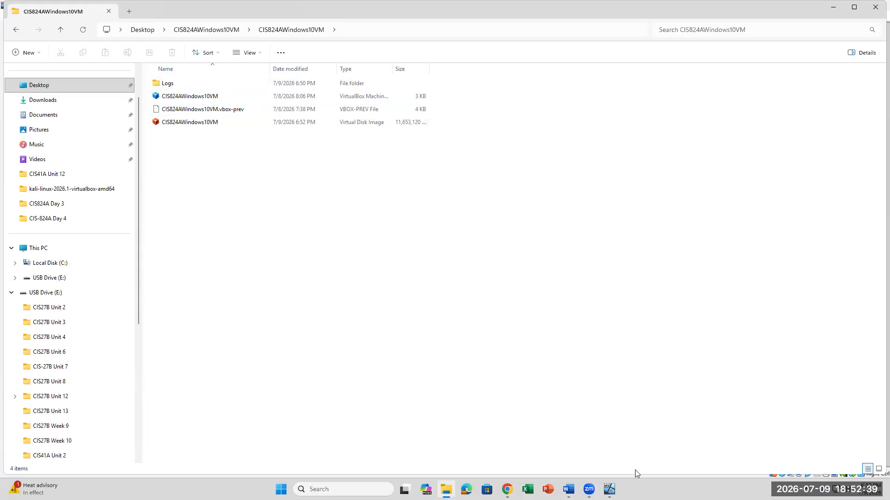
pyautogui.click(609, 489)
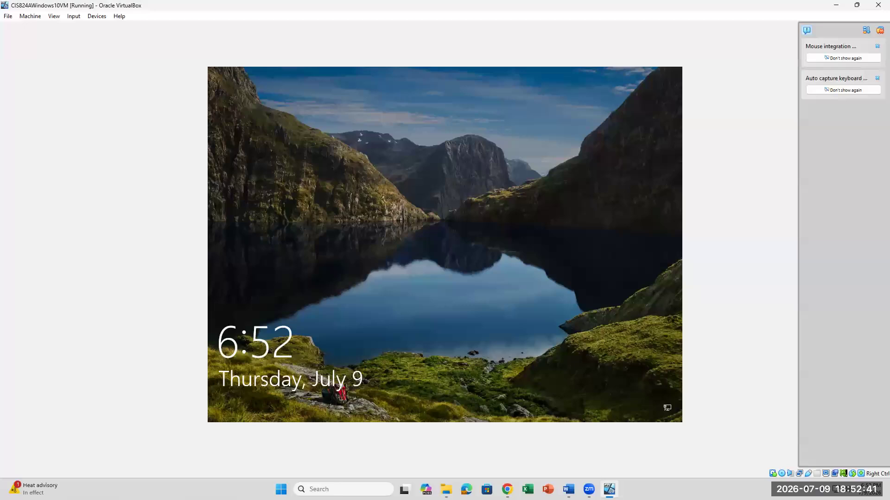
pyautogui.click(609, 489)
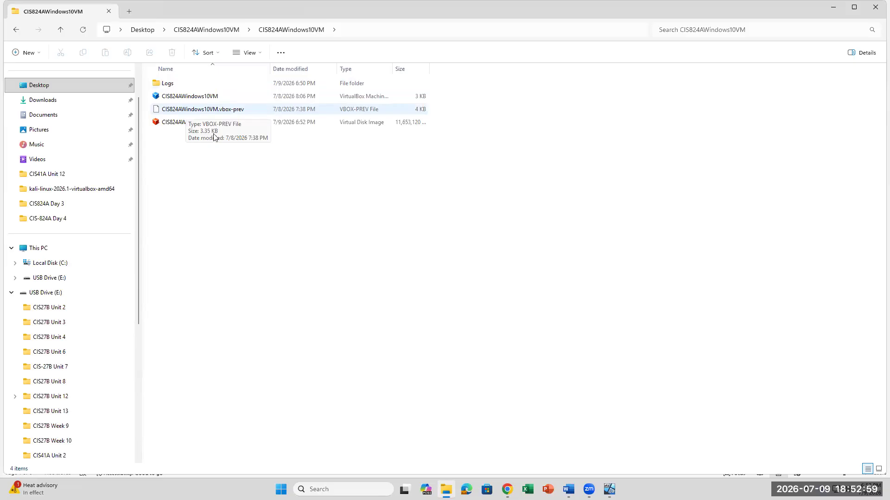
pyautogui.click(609, 489)
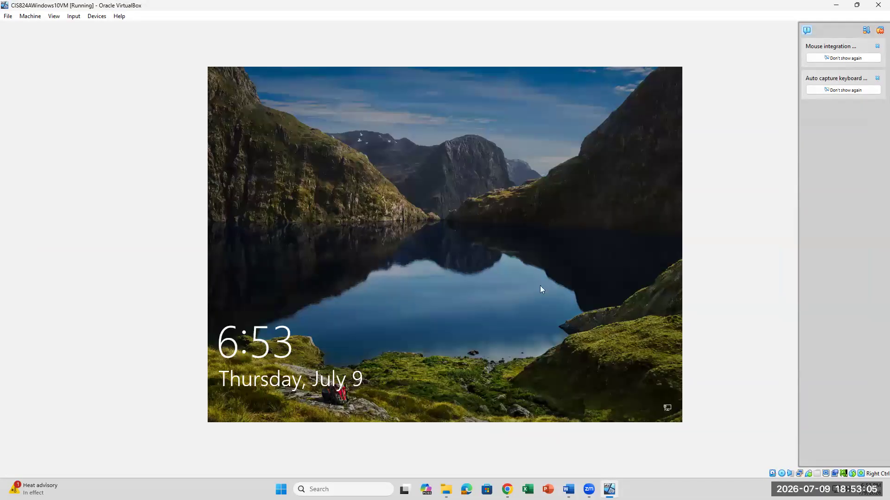
# Step: Dismiss the virtual machine's lock screen and enter the student account's password
pyautogui.click(494, 259)
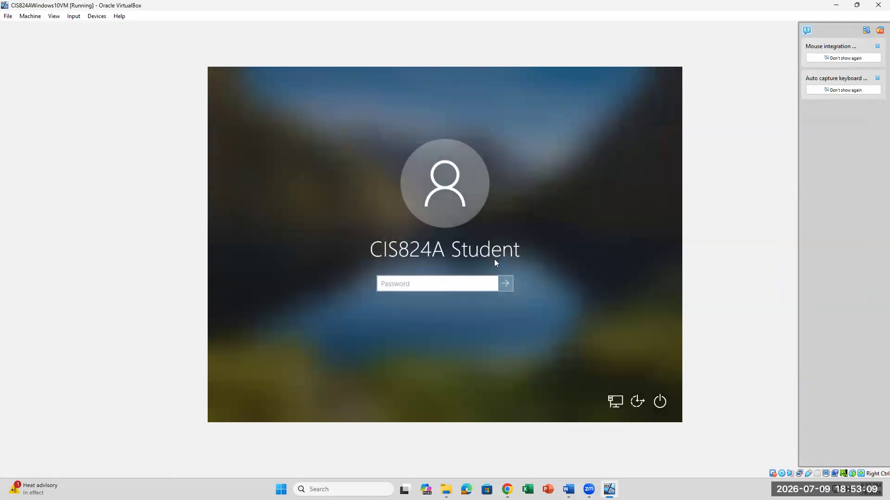
pyautogui.press('capslock')
pyautogui.write('**********')
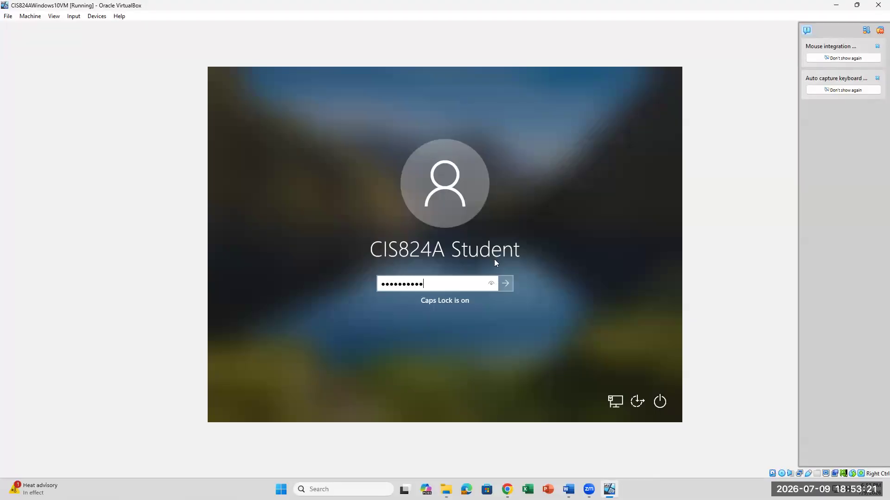
# Step: Clear the password field, re-enter the student account's password and try to sign in
pyautogui.press('BackSpace')
pyautogui.press('BackSpace')
pyautogui.press('BackSpace')
pyautogui.press('BackSpace')
pyautogui.press('BackSpace')
pyautogui.press('BackSpace')
pyautogui.press('BackSpace')
pyautogui.press('BackSpace')
pyautogui.press('BackSpace')
pyautogui.press('BackSpace')
pyautogui.press('BackSpace')
pyautogui.press('capslock')
pyautogui.write('********')
pyautogui.press('capslock')
pyautogui.write('****')
pyautogui.press('Return')
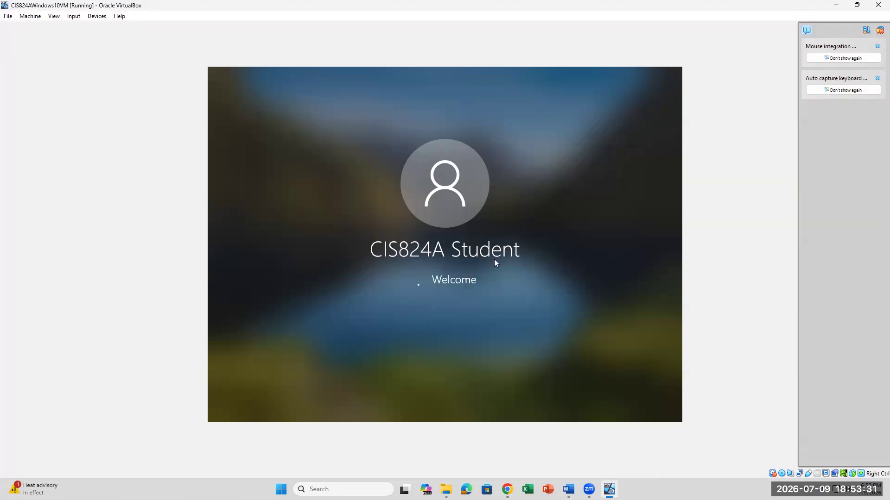
pyautogui.press('Return')
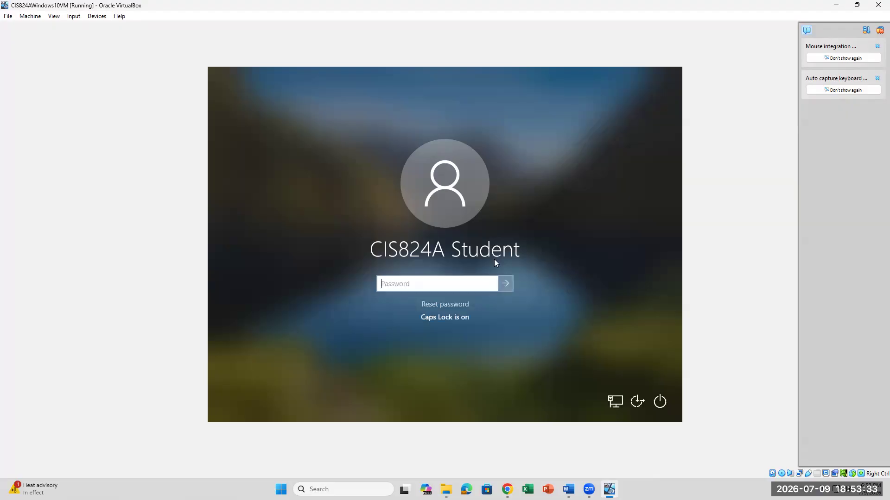
# Step: Start entering the account password again and clear the password field
pyautogui.write('***')
pyautogui.press('BackSpace')
pyautogui.press('BackSpace')
pyautogui.press('BackSpace')
pyautogui.press('capslock')
pyautogui.write('••')
pyautogui.press('BackSpace')
pyautogui.press('BackSpace')
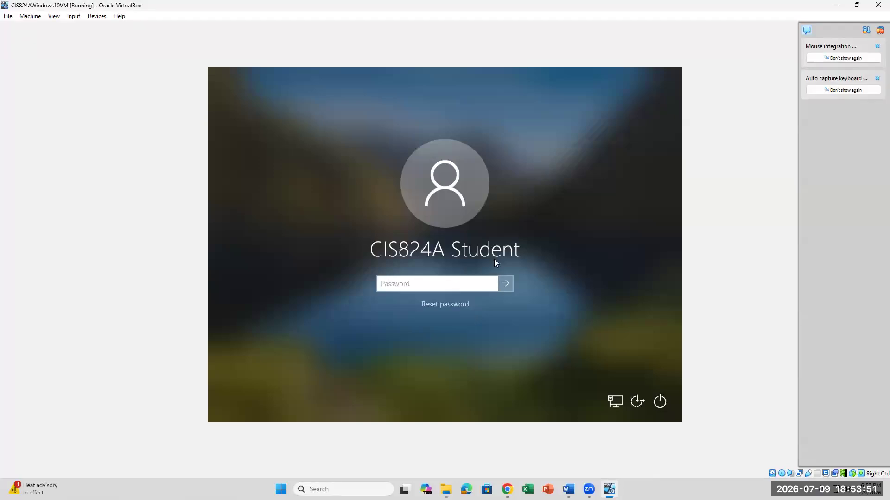
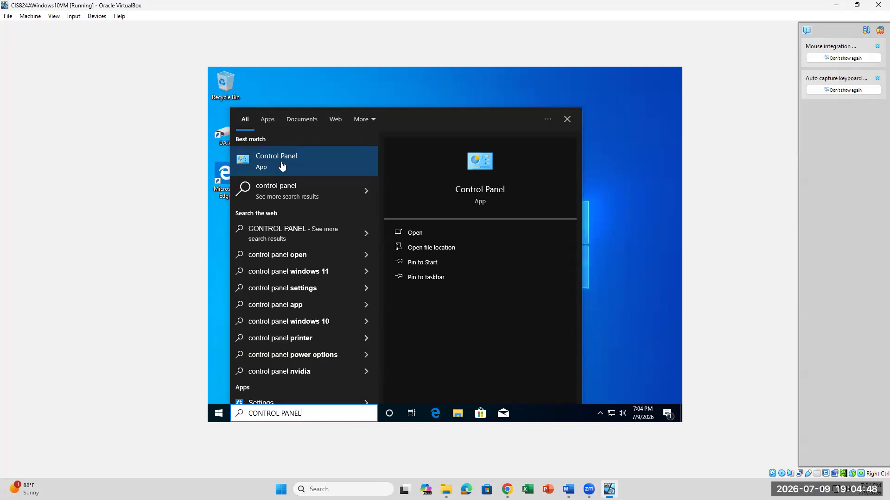
# Step: Open Control Panel from the virtual machine's search results and check its view options, keeping the Category view
pyautogui.click(281, 164)
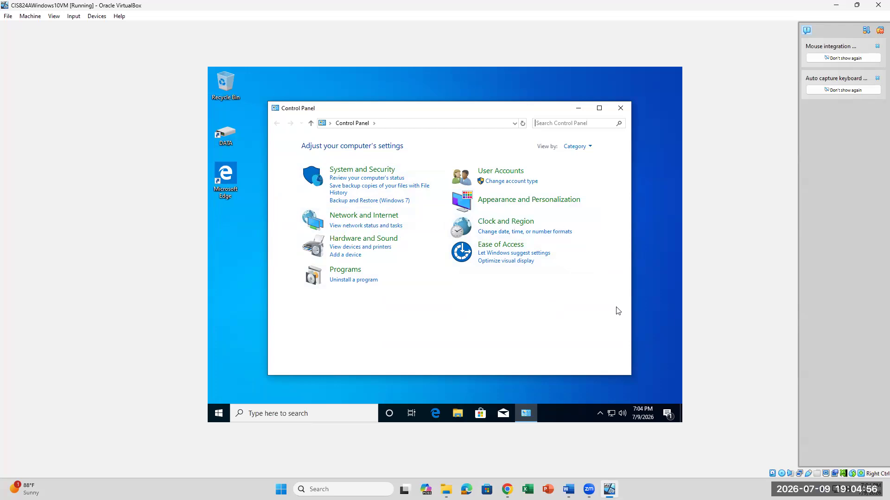
pyautogui.click(593, 147)
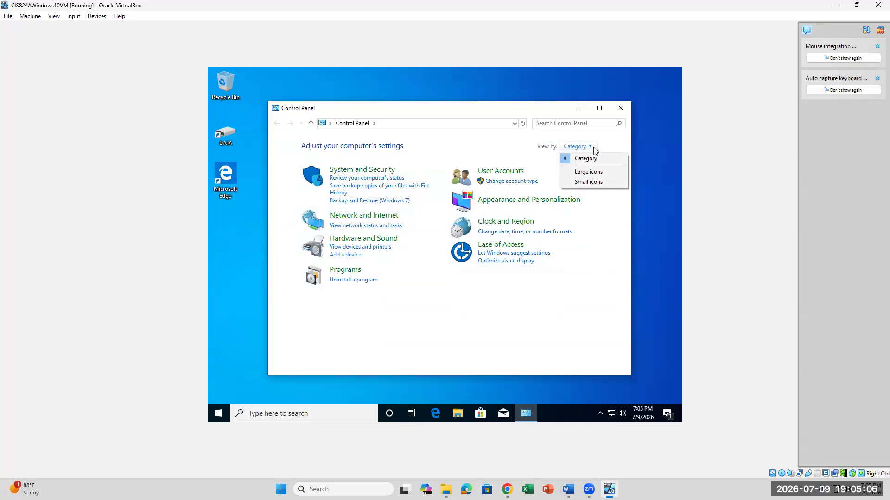
pyautogui.click(577, 360)
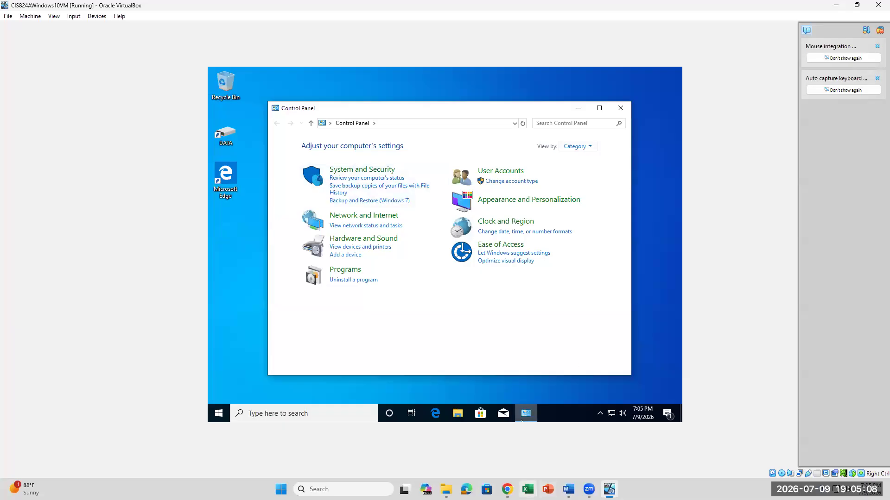
# Step: Switch to the CIS824A Lab 4 document in Word and select "System and Security applet." in instruction 11
pyautogui.click(568, 489)
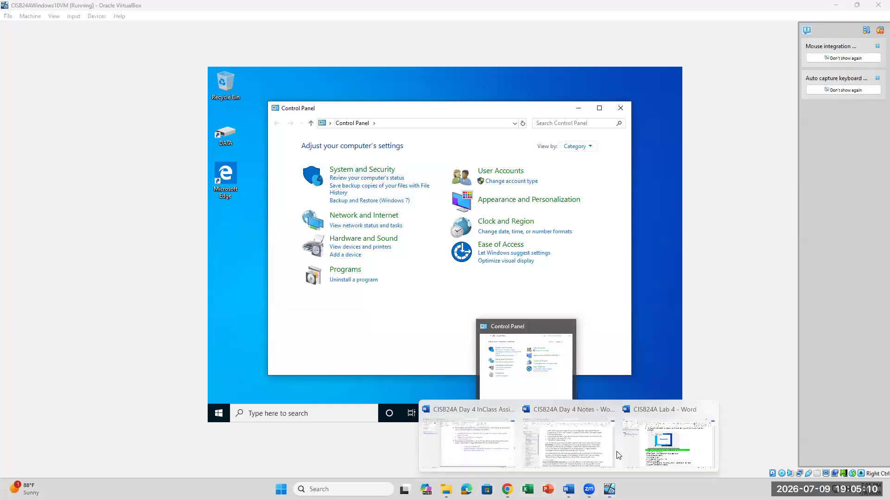
pyautogui.click(642, 450)
pyautogui.scroll(-1, 356, 295)
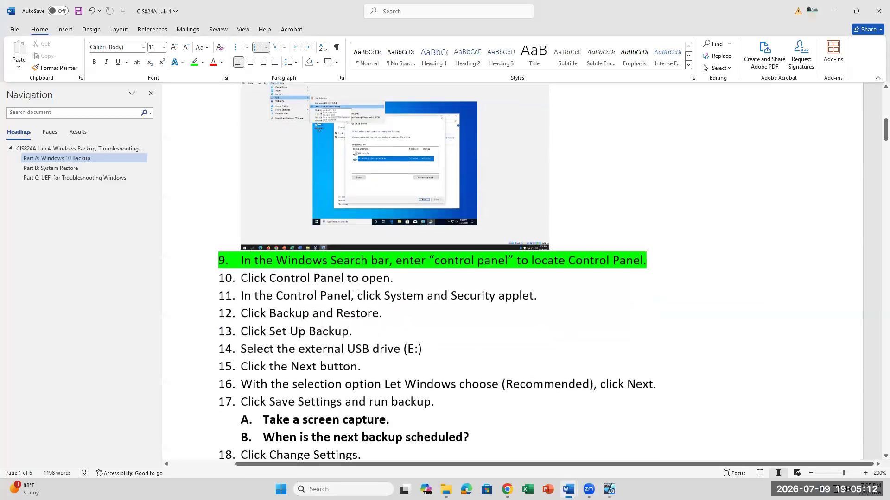
pyautogui.moveTo(386, 296); pyautogui.dragTo(537, 297)
# Step: Switch back to the VirtualBox virtual machine and open System and Security in Control Panel
pyautogui.moveTo(609, 489)
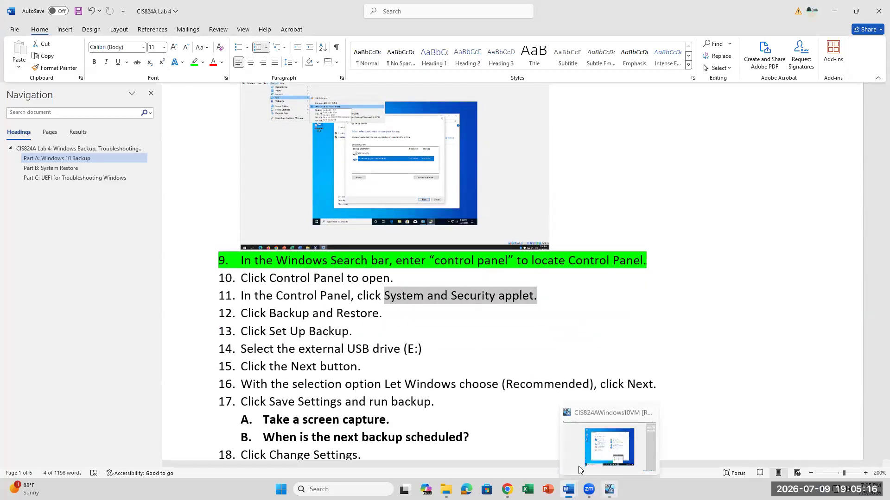
pyautogui.click(579, 470)
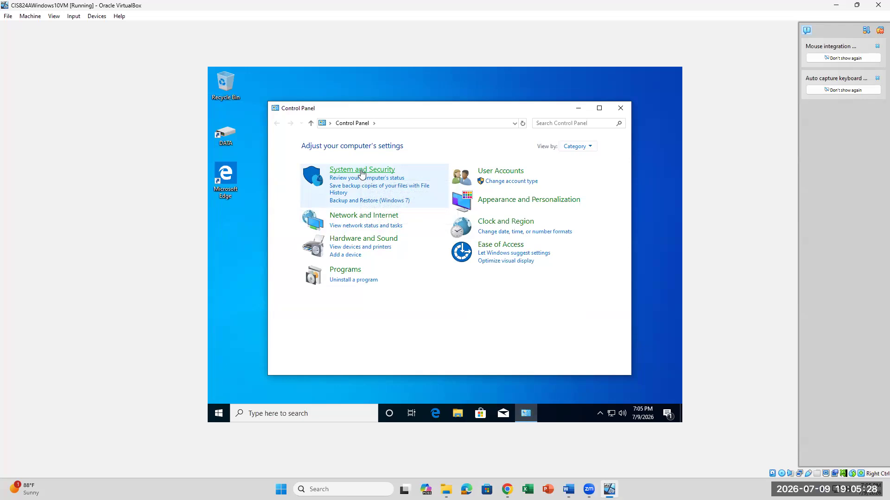
pyautogui.click(362, 169)
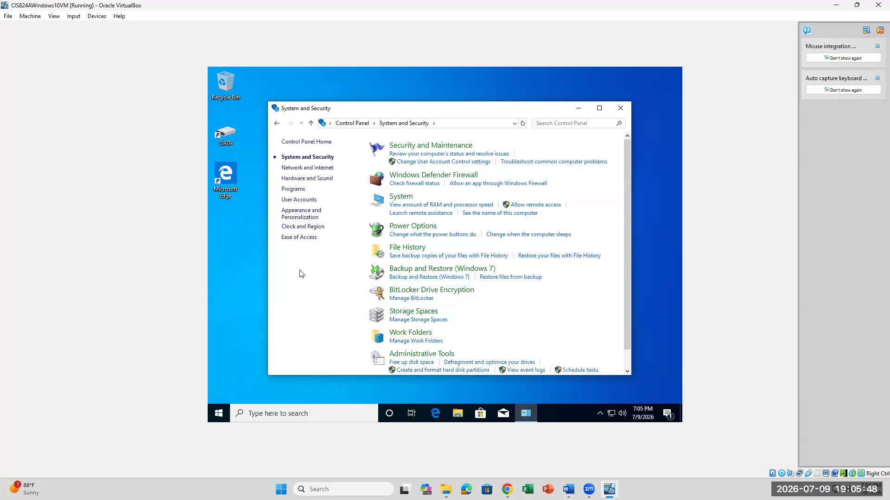
# Step: Return to the CIS824A Lab 4 document in Word and place the cursor at the end of instruction 12
pyautogui.moveTo(568, 489)
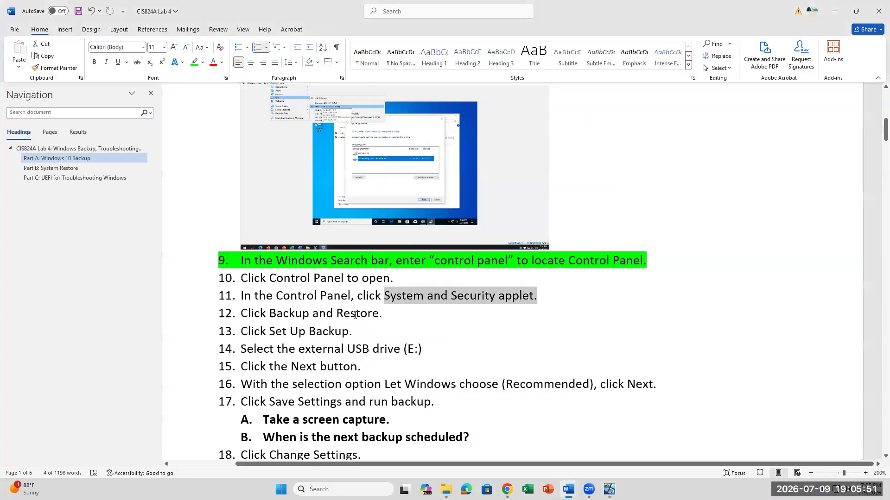
pyautogui.click(642, 460)
pyautogui.click(425, 306)
pyautogui.press('Down')
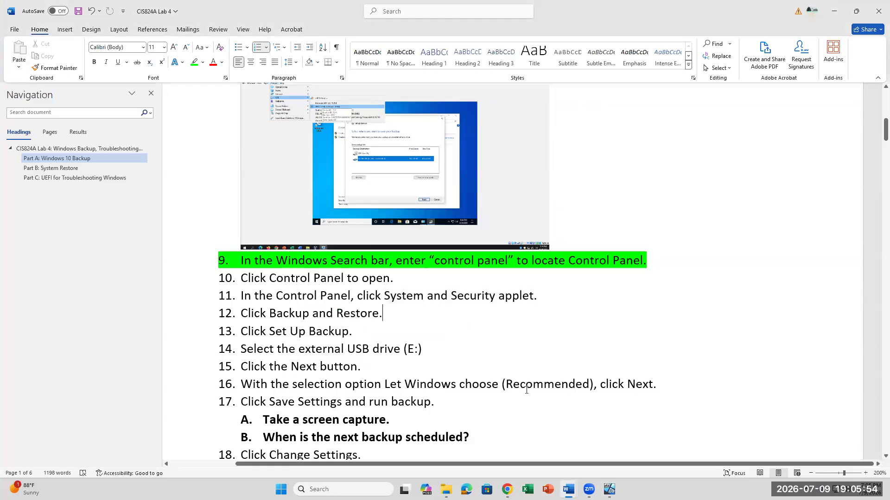
# Step: Switch back to the VirtualBox virtual machine and open Backup and Restore (Windows 7)
pyautogui.click(608, 489)
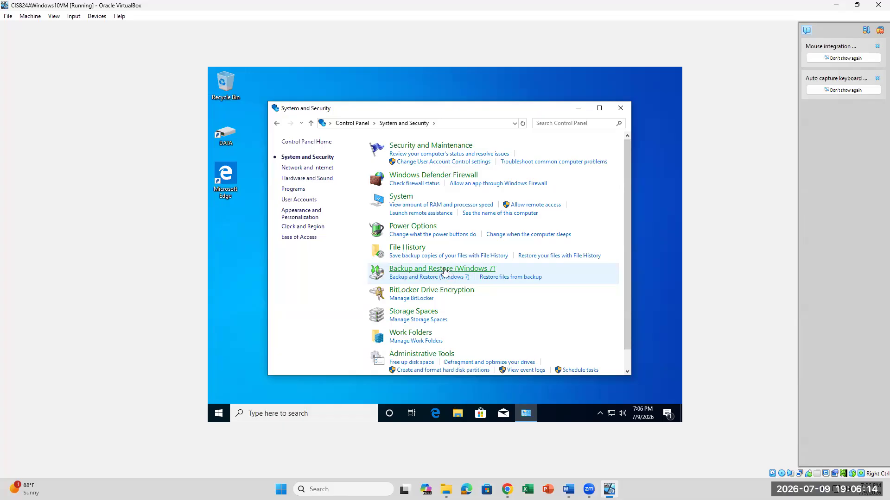
pyautogui.click(443, 278)
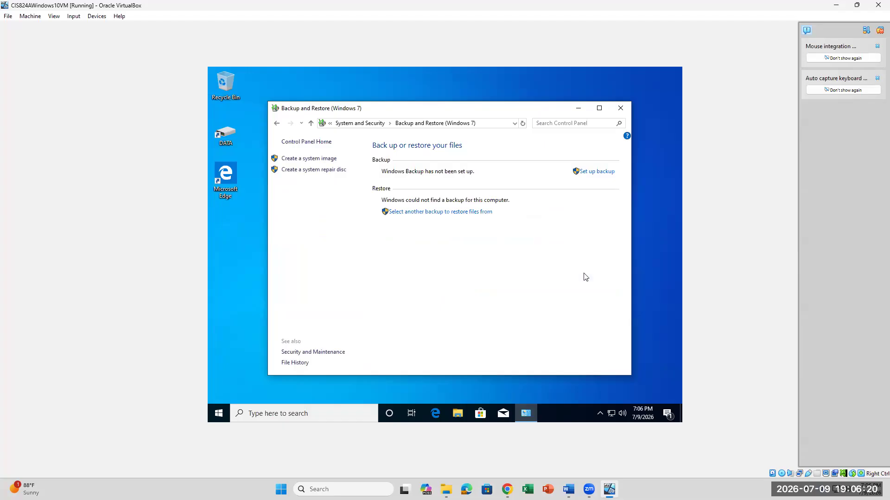
# Step: Switch to the CIS824A Lab 4 document in Word and select "Set Up Backup." in instruction 13
pyautogui.moveTo(569, 490)
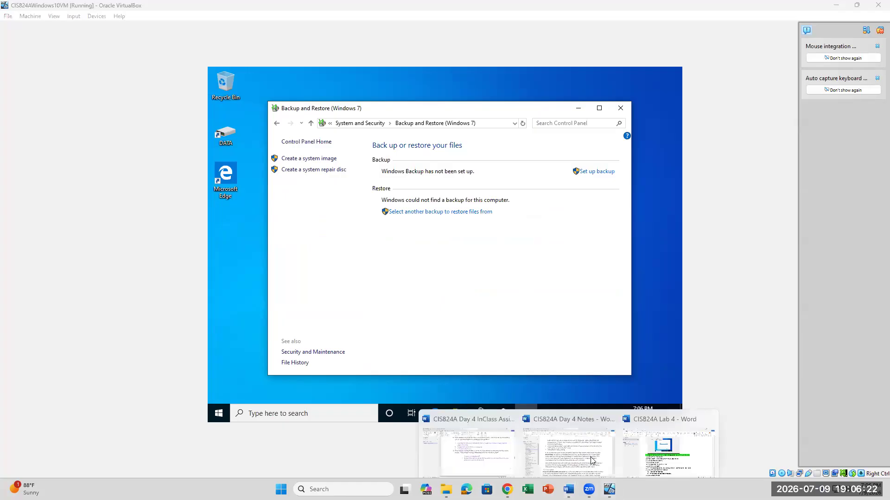
pyautogui.click(639, 452)
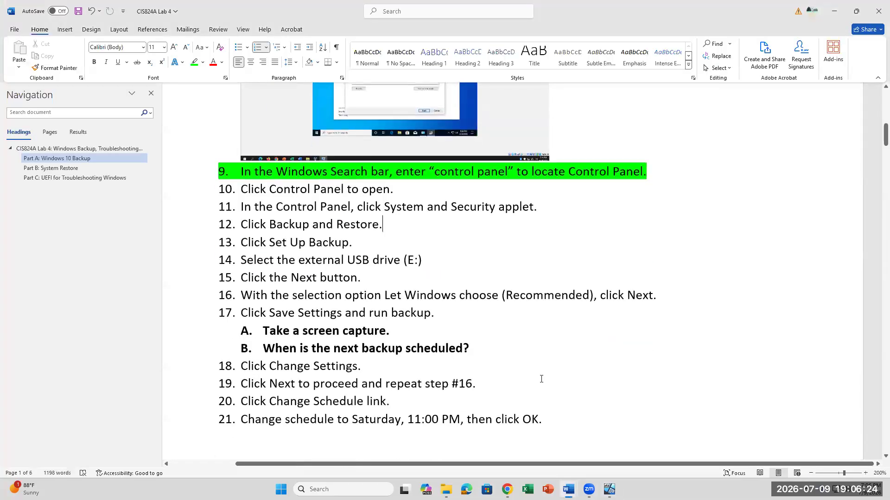
pyautogui.moveTo(269, 243); pyautogui.dragTo(371, 243)
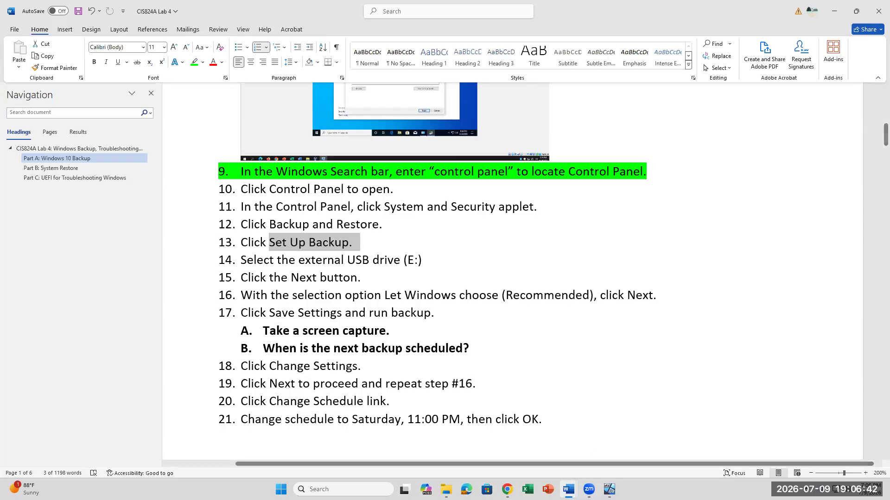
# Step: Switch back to the VirtualBox virtual machine, start setting up a backup, and dismiss the mouse integration and auto capture keyboard notifications
pyautogui.click(609, 490)
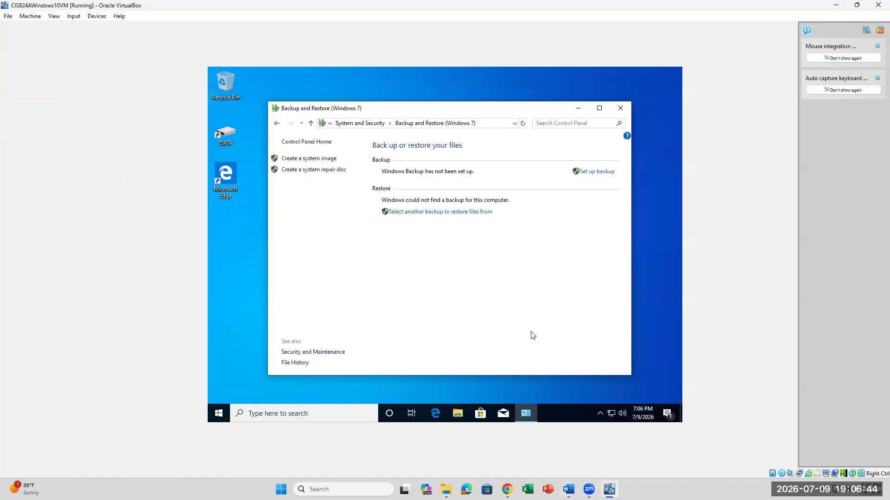
pyautogui.click(602, 172)
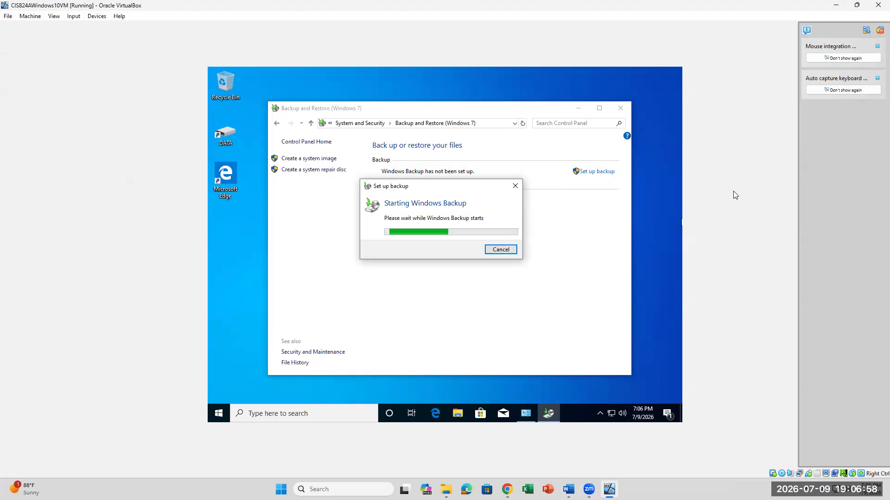
pyautogui.click(877, 48)
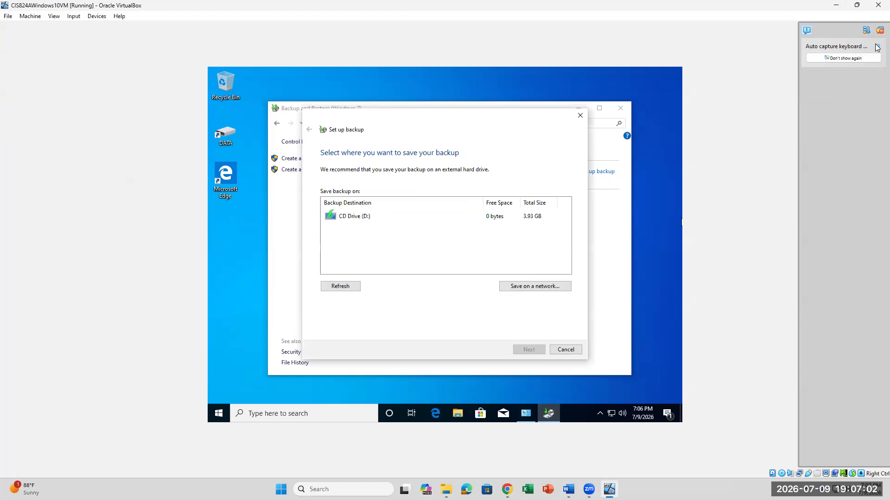
pyautogui.click(876, 47)
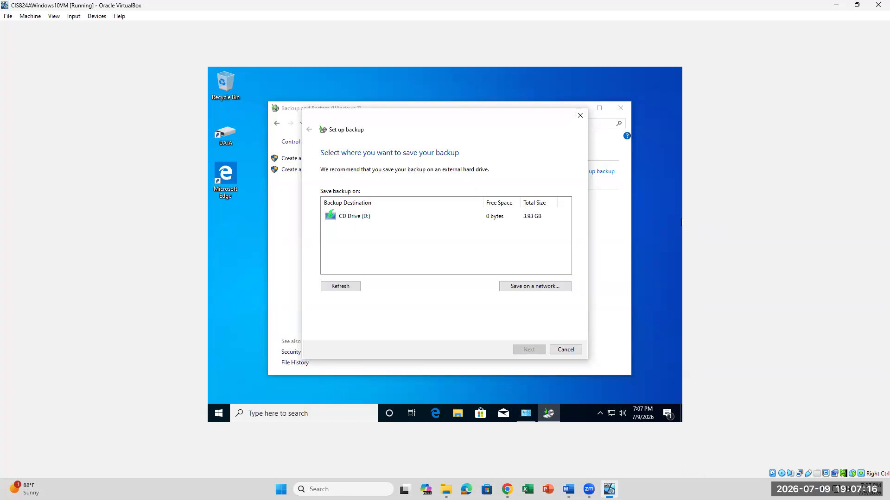
# Step: Return to the CIS824A Lab 4 document in Word and read instruction 14 on selecting the external USB drive
pyautogui.moveTo(568, 490)
pyautogui.click(662, 445)
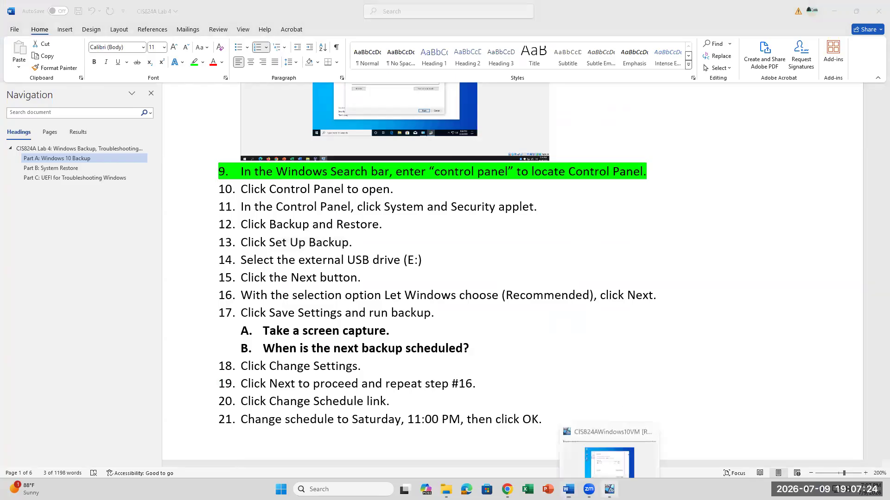
# Step: Switch back to the VirtualBox virtual machine and attach the Western Digital Elements 25A2 USB device to it
pyautogui.click(609, 489)
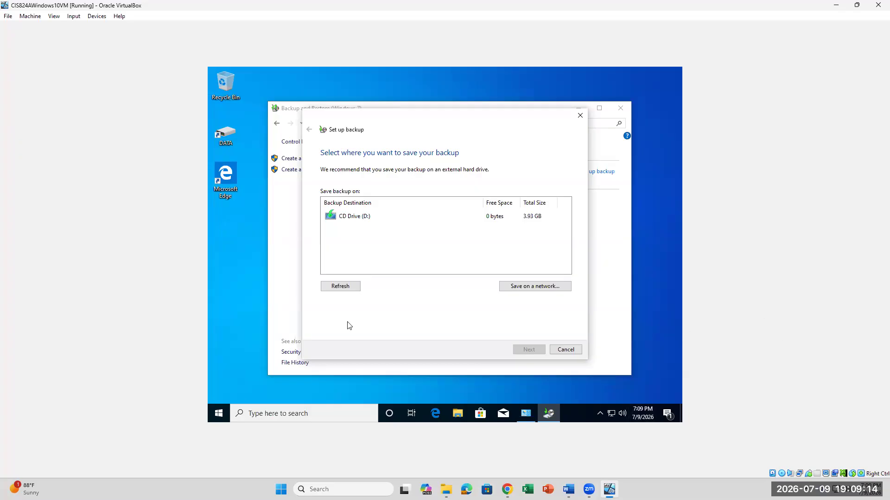
pyautogui.click(98, 18)
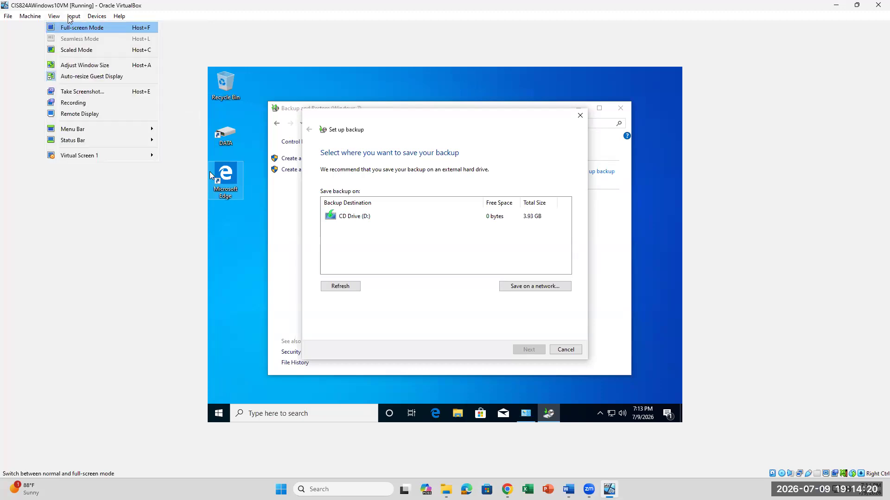
pyautogui.click(89, 20)
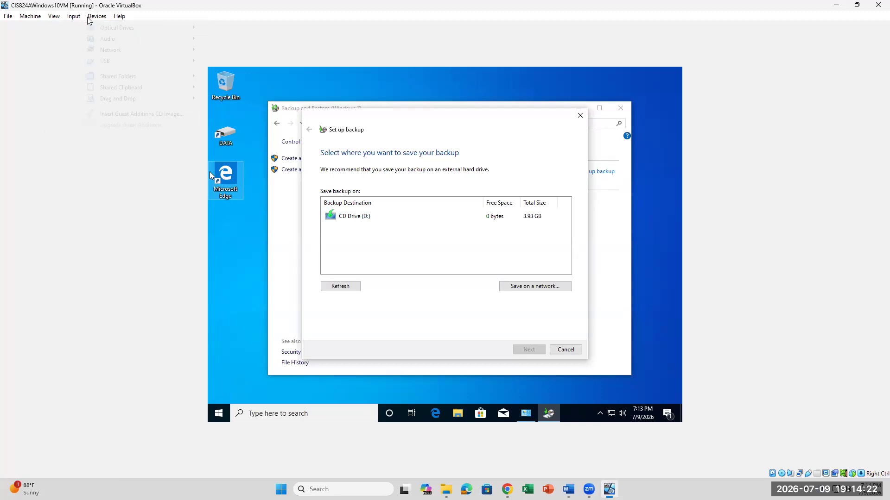
pyautogui.moveTo(99, 59)
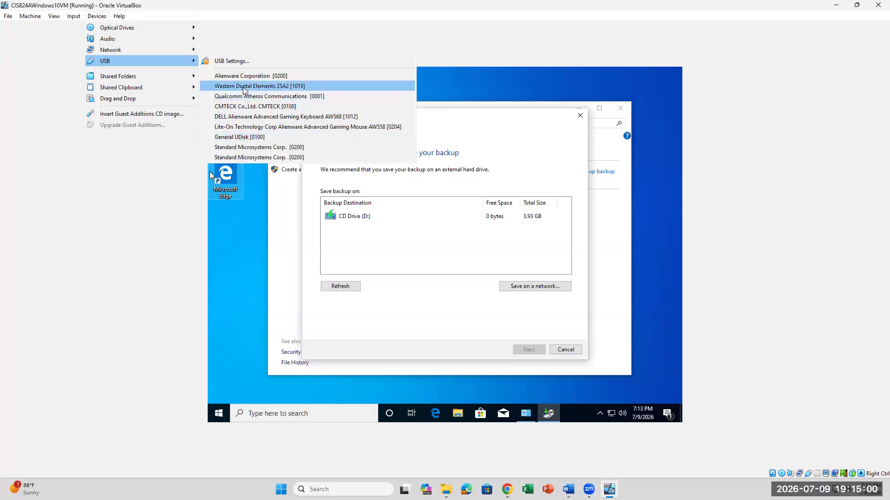
pyautogui.moveTo(244, 90)
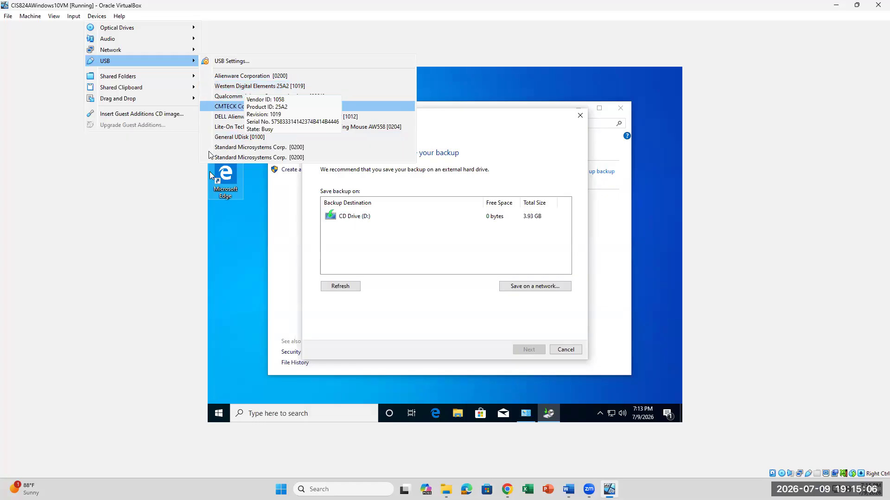
pyautogui.click(231, 87)
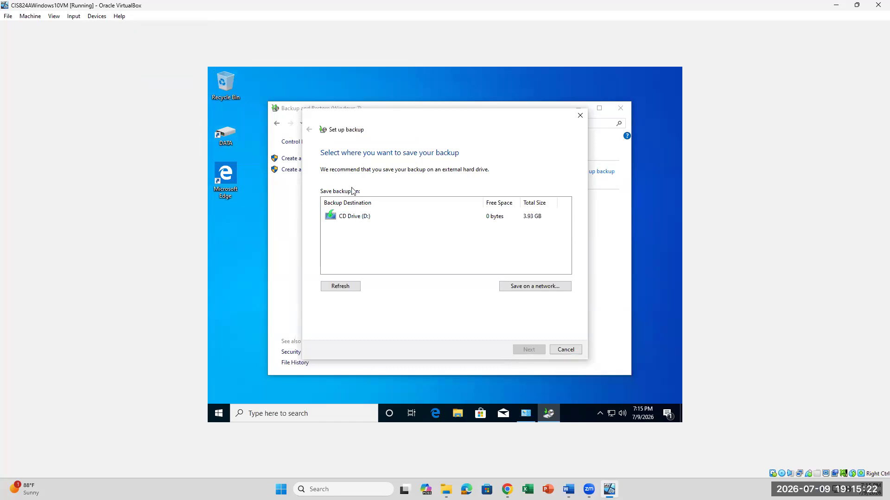
# Step: Open File Explorer in the virtual machine and check that the Western Digital Elements 25A2 device is attached
pyautogui.click(458, 417)
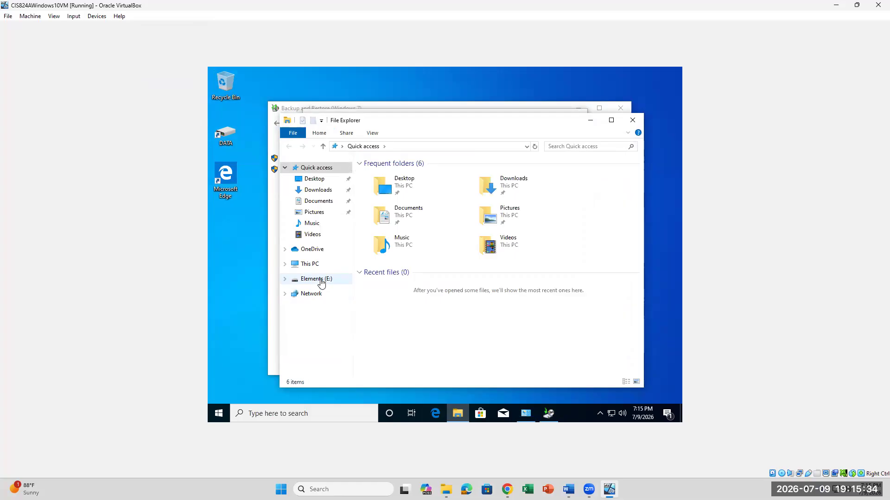
pyautogui.click(241, 212)
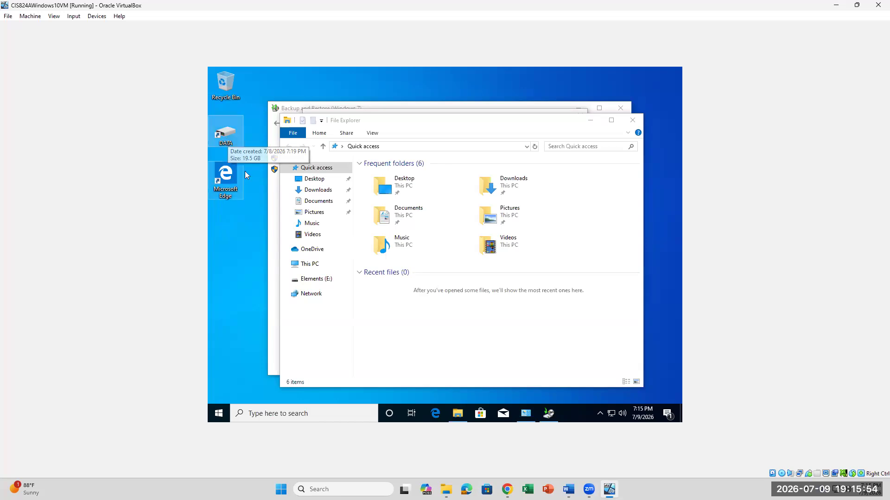
pyautogui.click(102, 21)
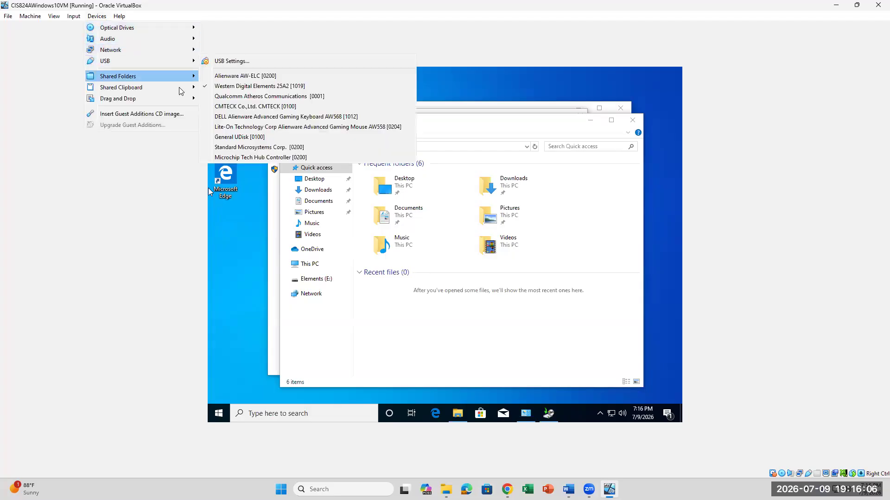
pyautogui.moveTo(190, 65)
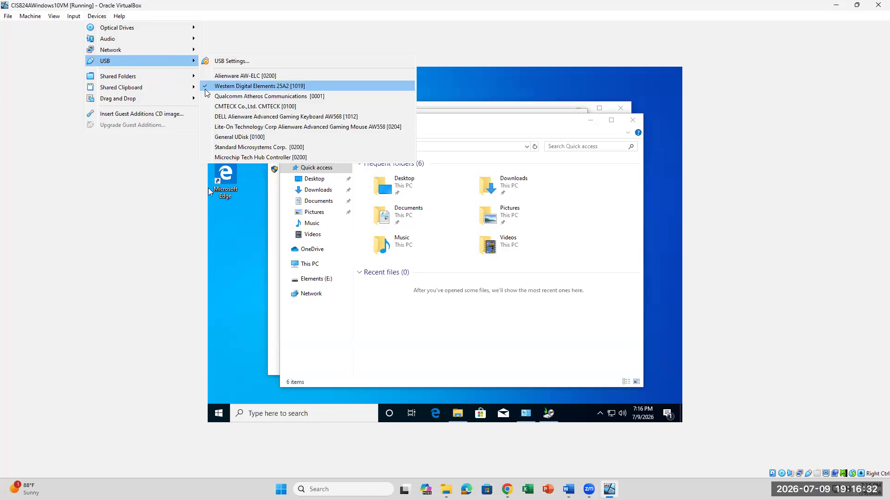
# Step: Check the drives under This PC in the host's File Explorer and view Elements (E:) in the virtual machine
pyautogui.click(446, 490)
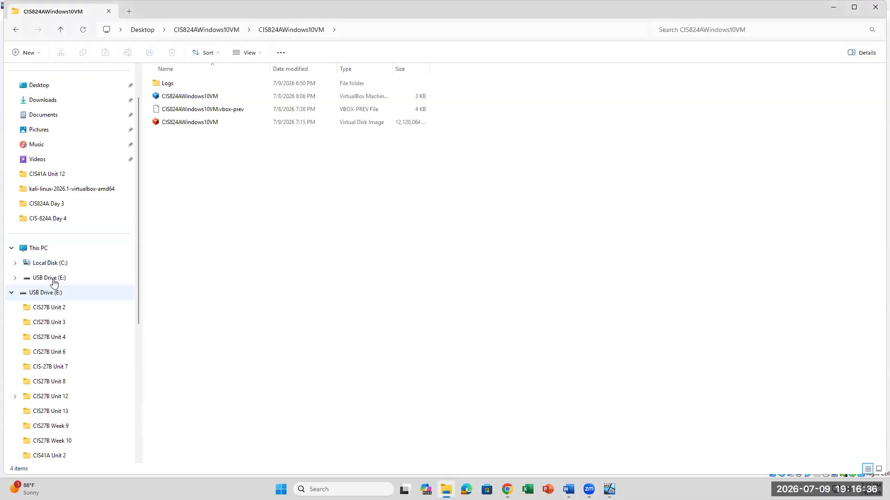
pyautogui.click(43, 248)
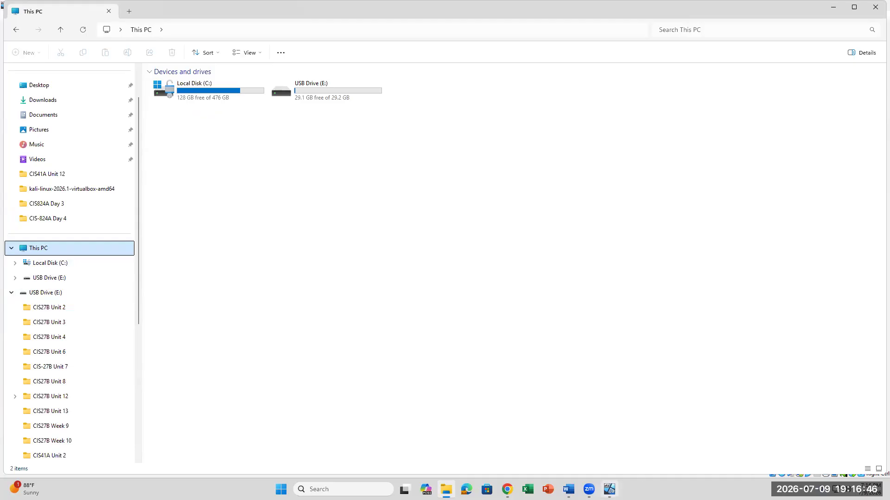
pyautogui.click(610, 489)
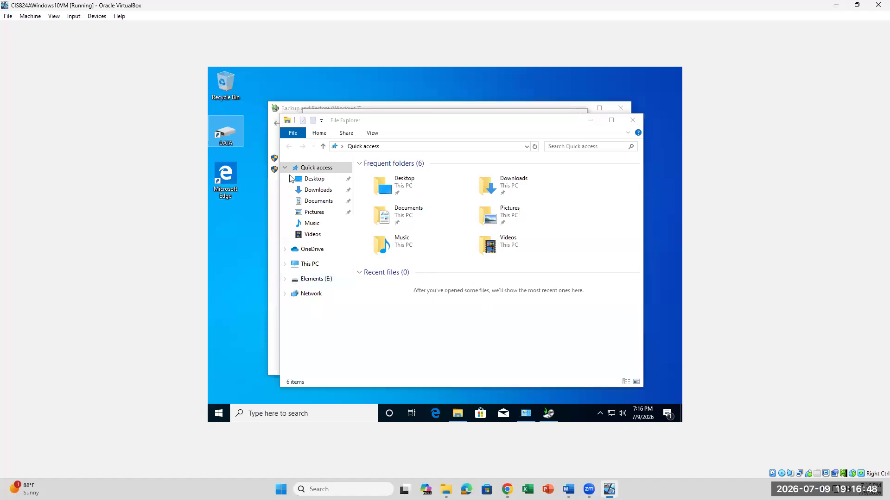
pyautogui.click(317, 279)
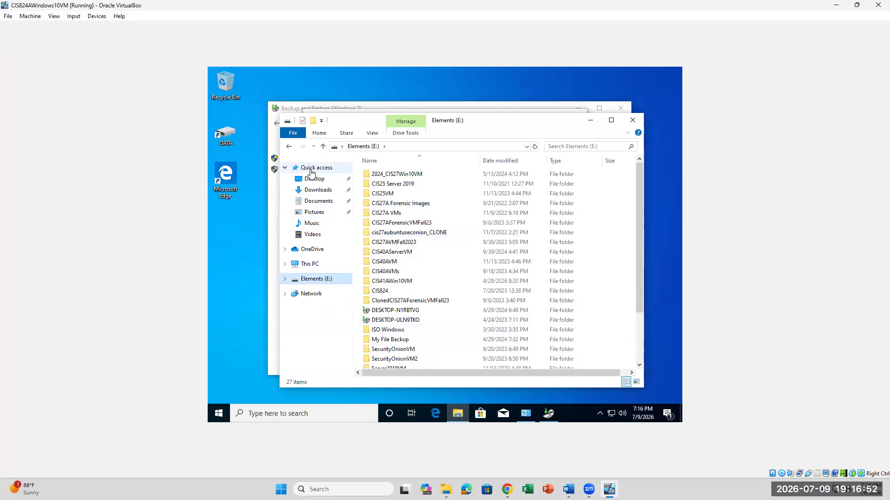
# Step: Return to the backup setup wizard in the virtual machine and refresh the list of backup destinations
pyautogui.click(529, 420)
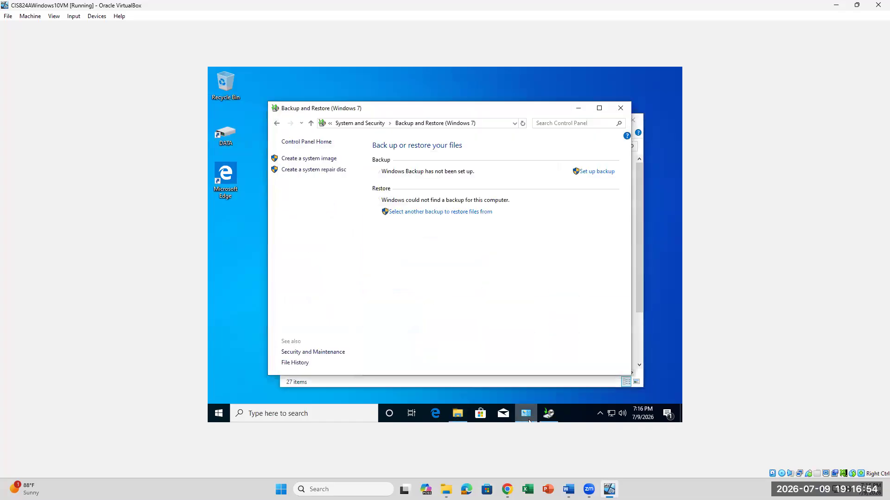
pyautogui.click(589, 178)
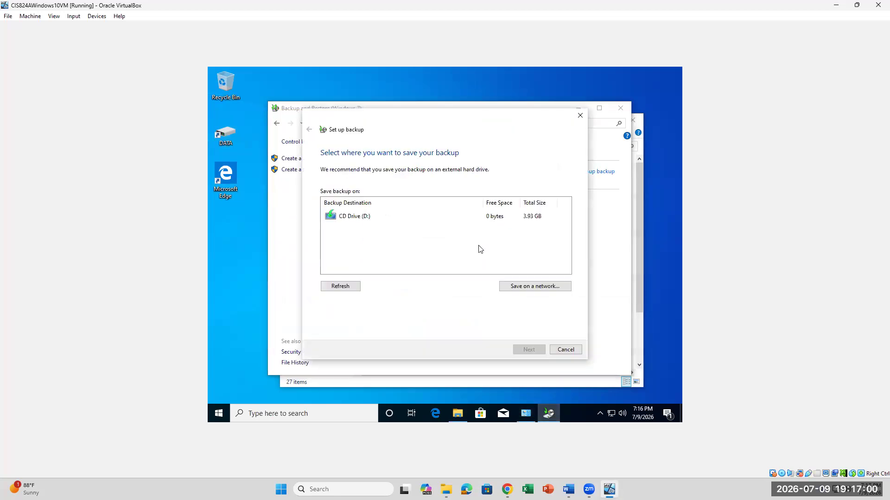
pyautogui.click(355, 286)
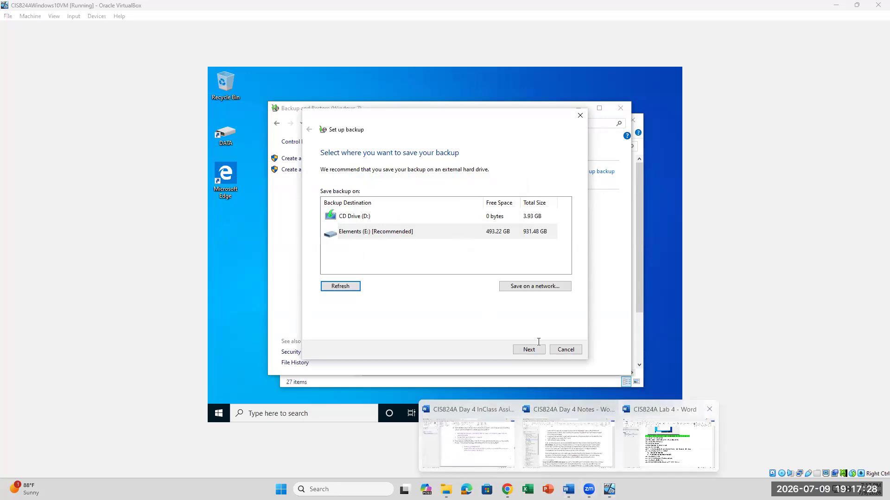
# Step: Switch to the CIS824A Lab 4 document in Word and review instructions 14 to 21
pyautogui.click(668, 444)
pyautogui.scroll(-2, 539, 342)
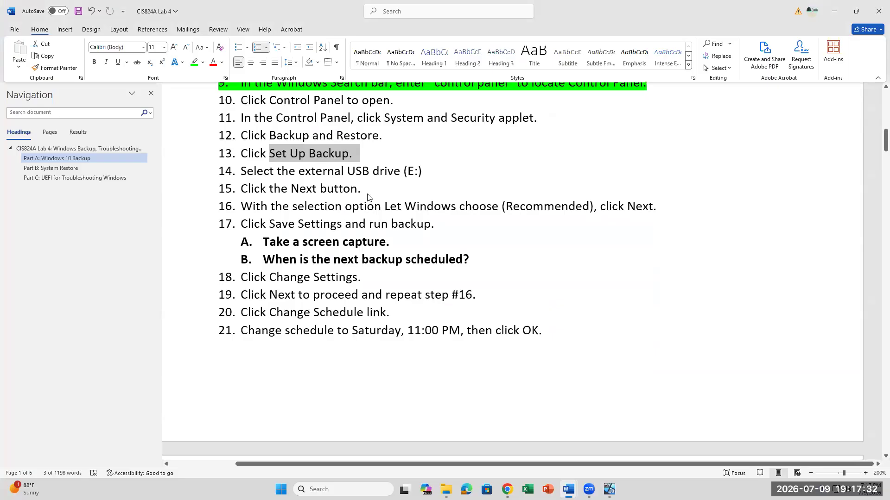
# Step: Switch back to the VirtualBox virtual machine, choose Elements (E:) as the backup destination and continue
pyautogui.click(609, 490)
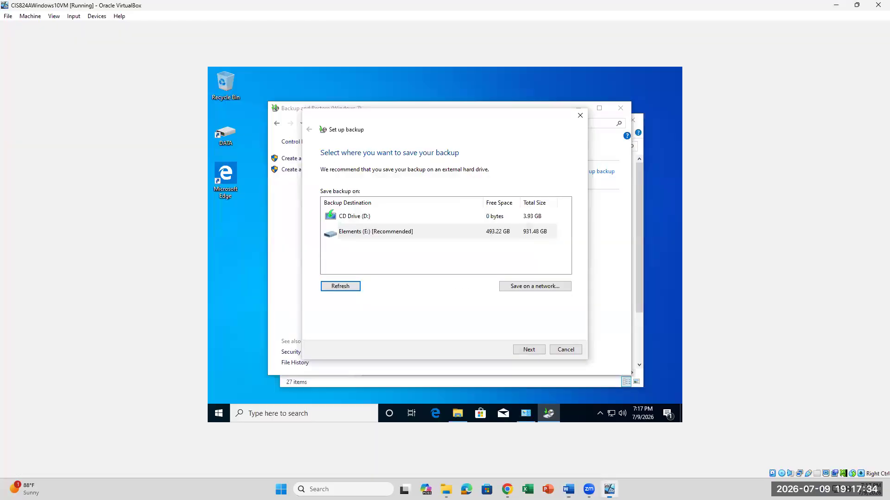
pyautogui.click(366, 233)
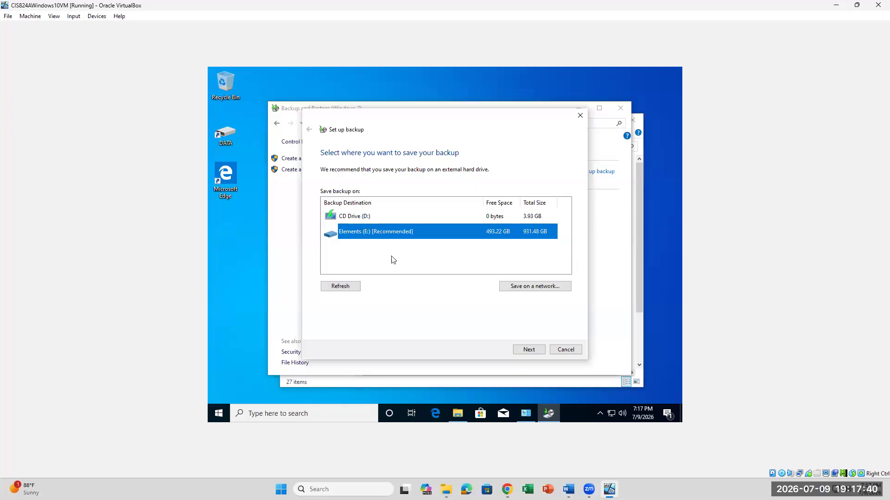
pyautogui.click(529, 350)
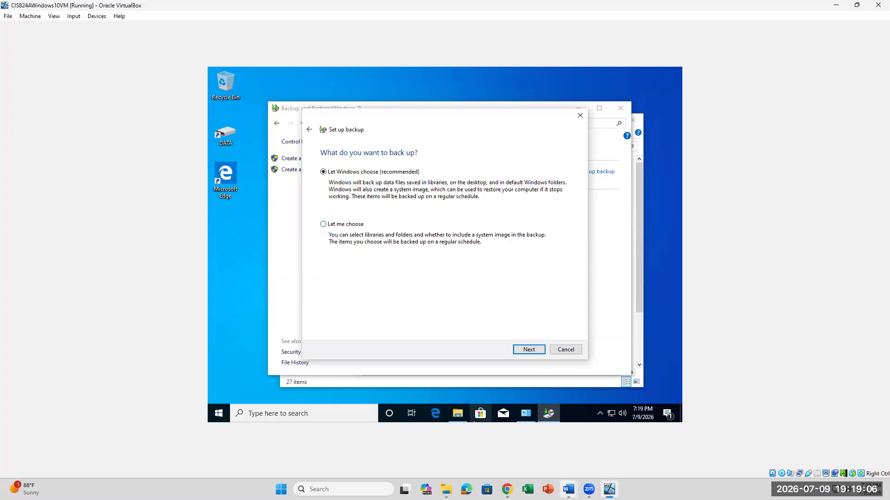
# Step: In the CIS824A Lab 4 document in Word, select "Let Windows choose" in instruction 16, and place the cursor at the end of instruction 17
pyautogui.click(568, 490)
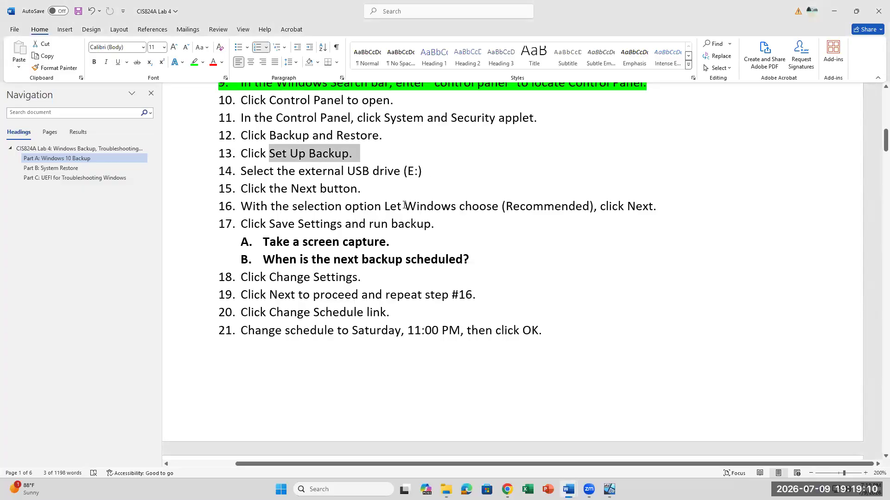
pyautogui.moveTo(391, 207); pyautogui.dragTo(505, 207)
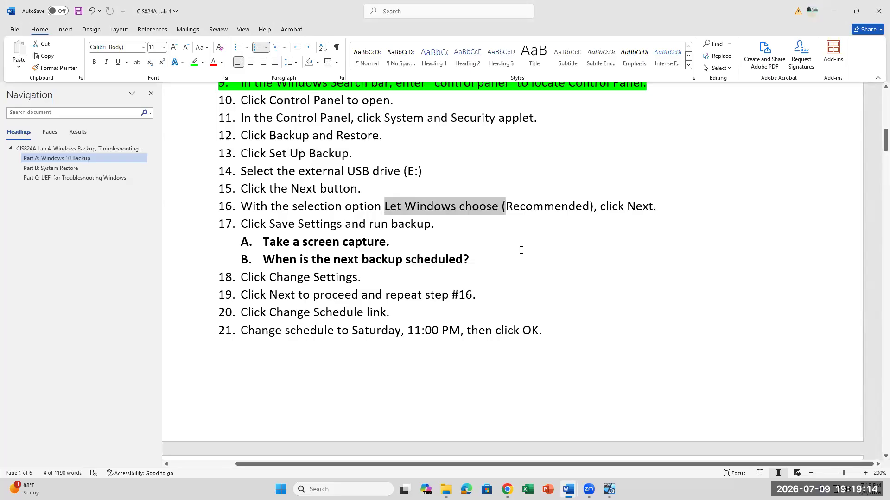
pyautogui.click(463, 228)
# Step: Switch back to the VirtualBox virtual machine, continue with Let Windows choose (recommended), and save the settings and run the backup
pyautogui.click(609, 489)
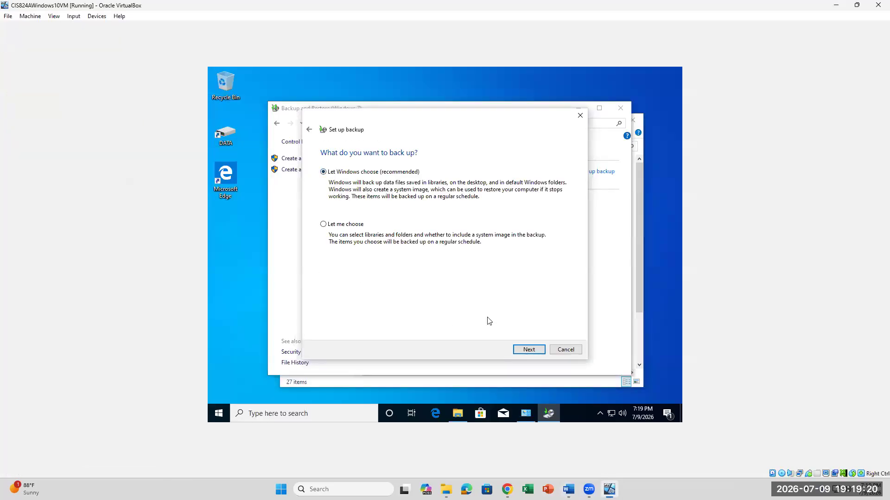
pyautogui.click(529, 350)
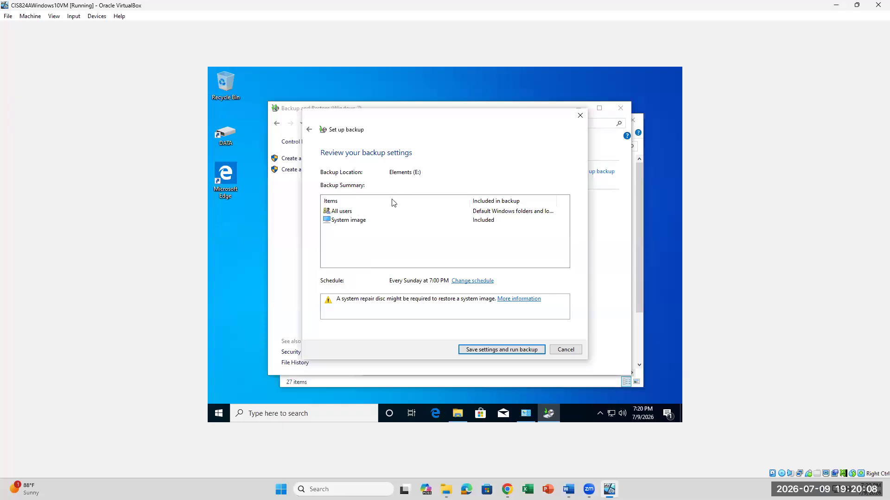
pyautogui.click(468, 349)
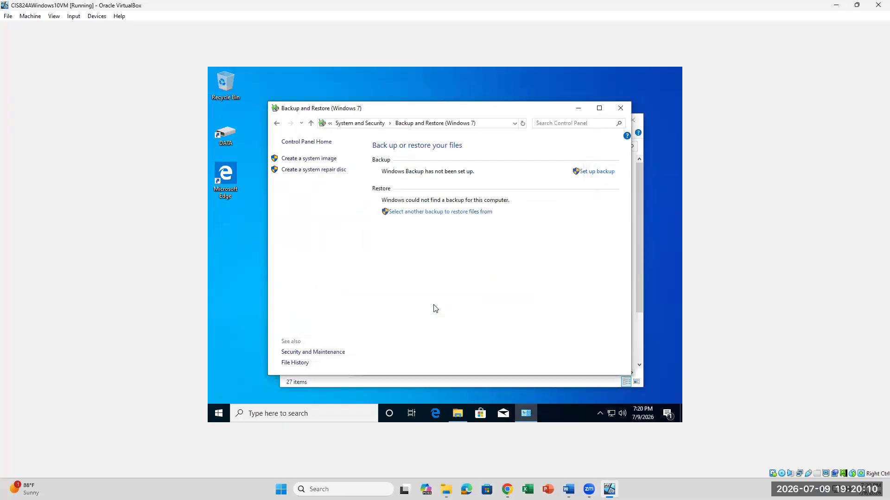
# Step: Review items A and B under instruction 17 in the CIS824A Lab 4 Word document, and return to the VirtualBox machine to check the backup's progress
pyautogui.moveTo(568, 490)
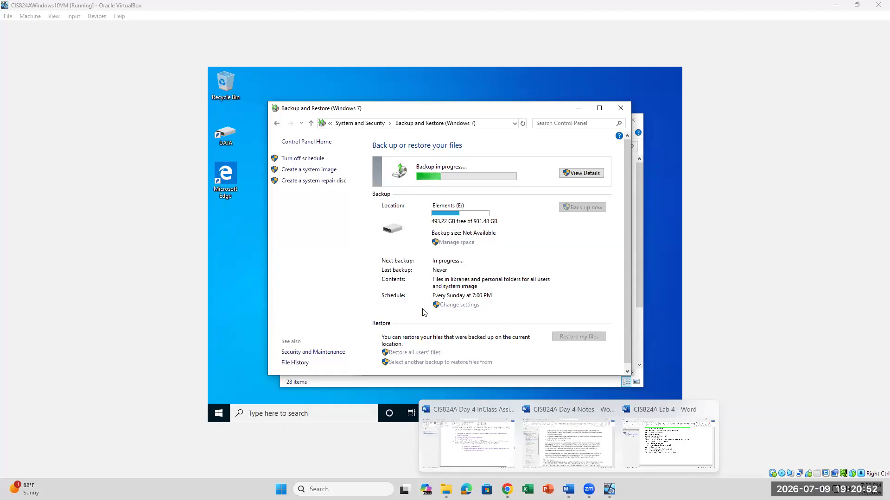
pyautogui.scroll(-1, 417, 308)
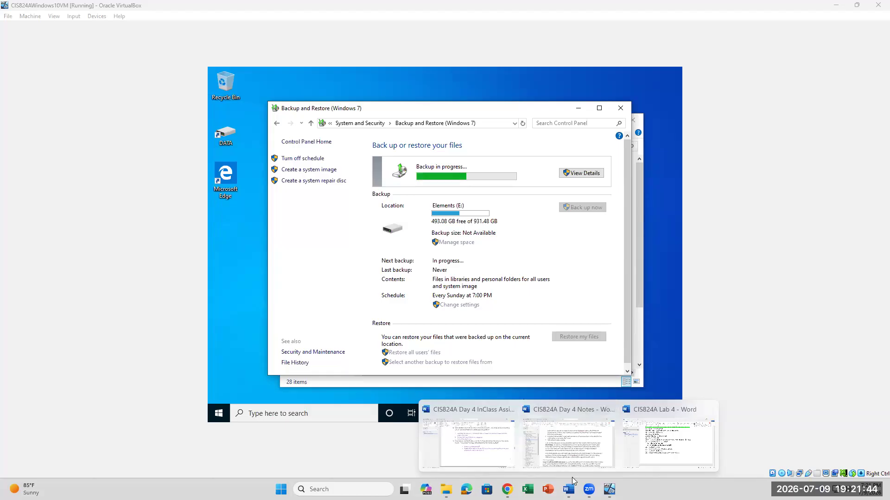
pyautogui.click(669, 447)
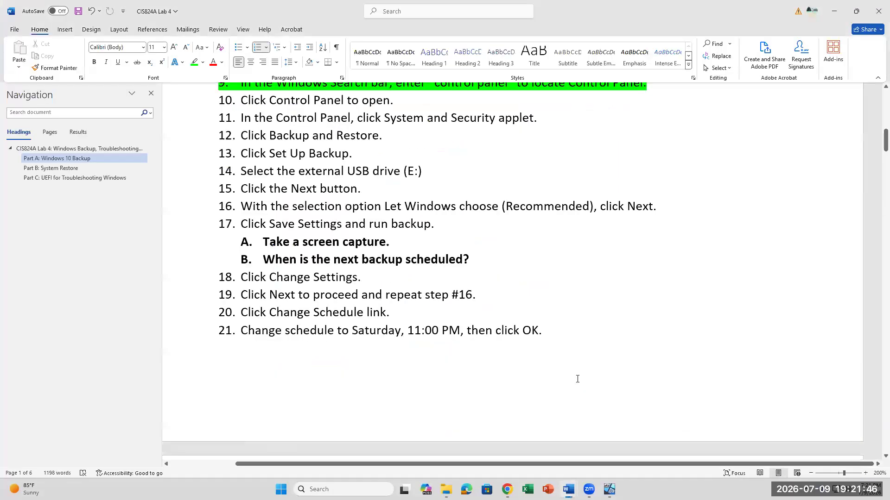
pyautogui.click(401, 241)
pyautogui.click(609, 489)
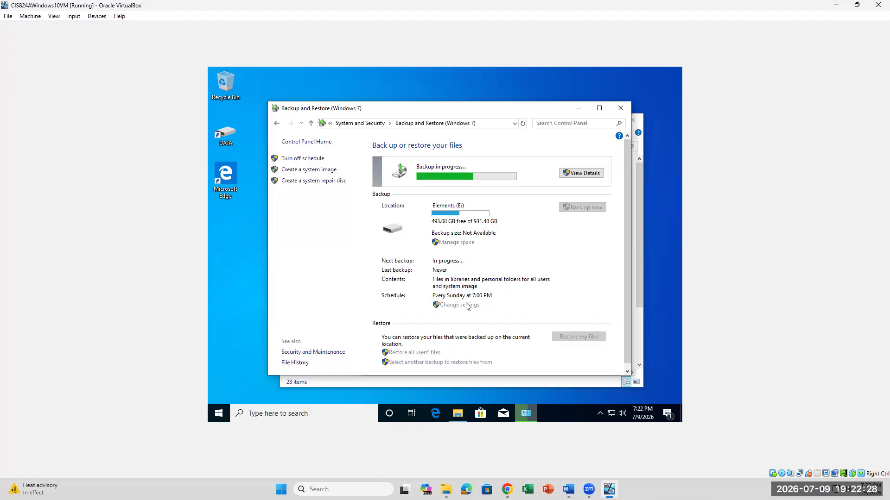
pyautogui.moveTo(517, 421)
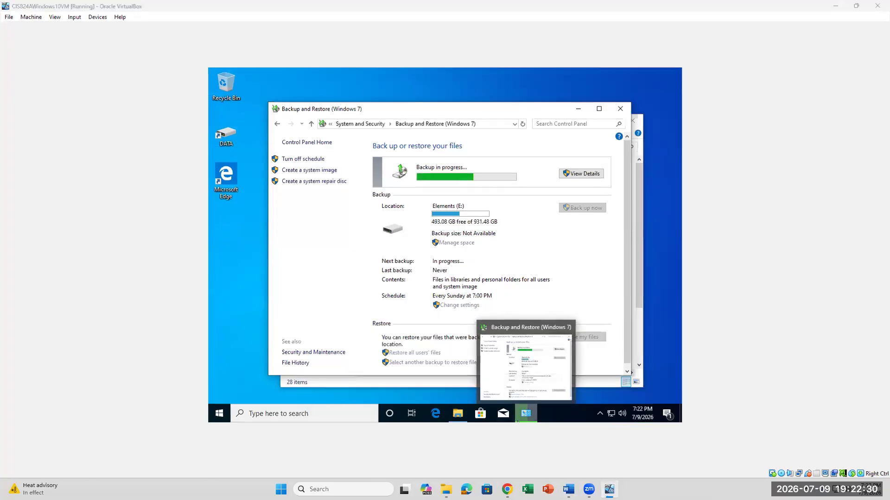
# Step: Switch to the CIS824A Lab 4 document in Word and review instructions 18 to 26, rechecking the backup in the virtual machine along the way
pyautogui.click(568, 489)
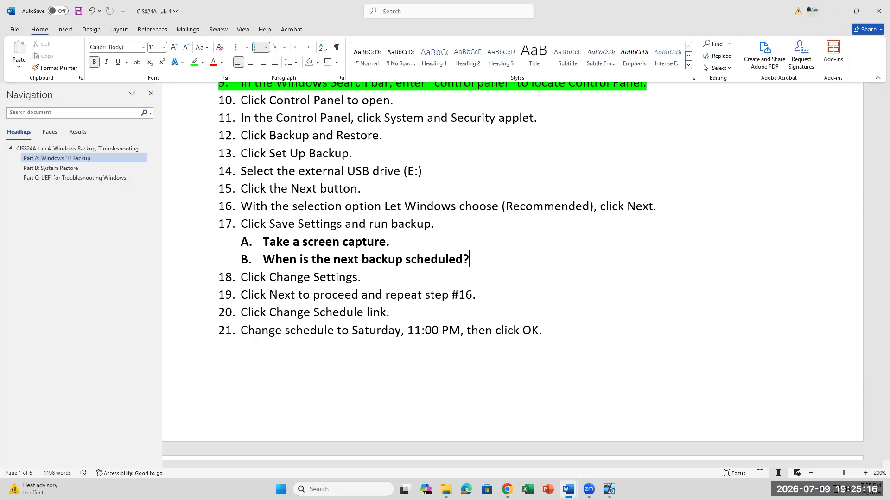
pyautogui.click(403, 275)
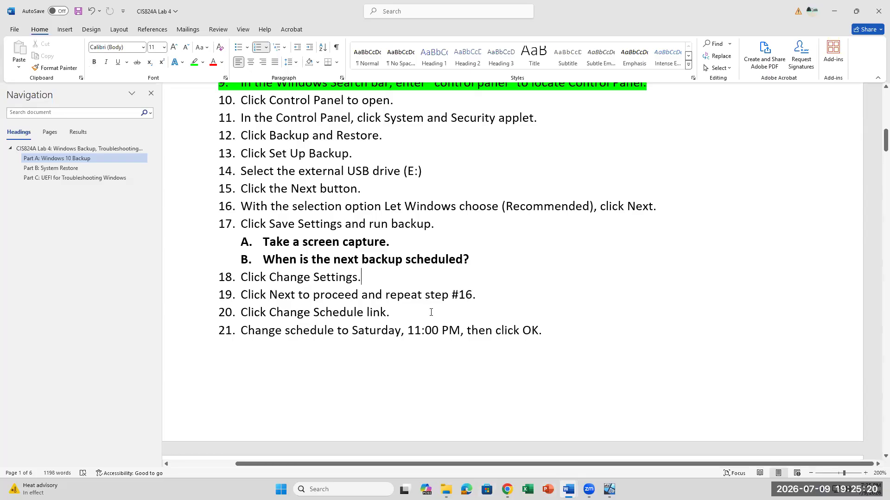
pyautogui.click(609, 489)
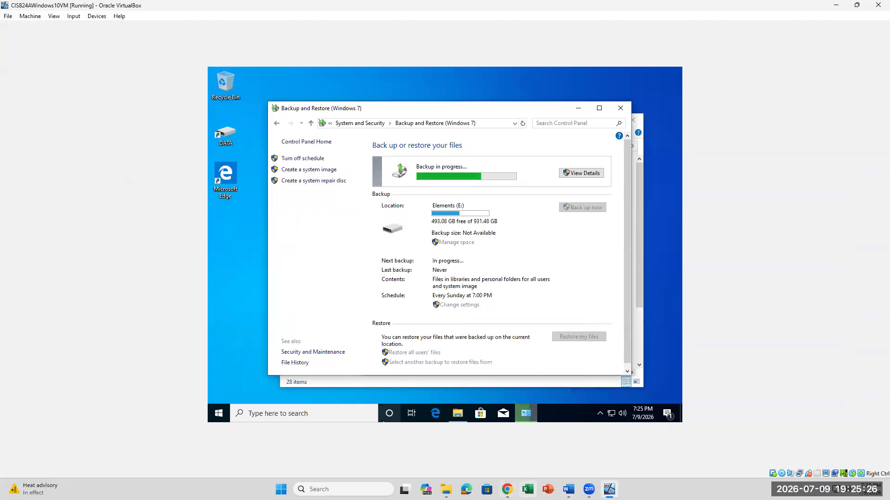
pyautogui.click(568, 489)
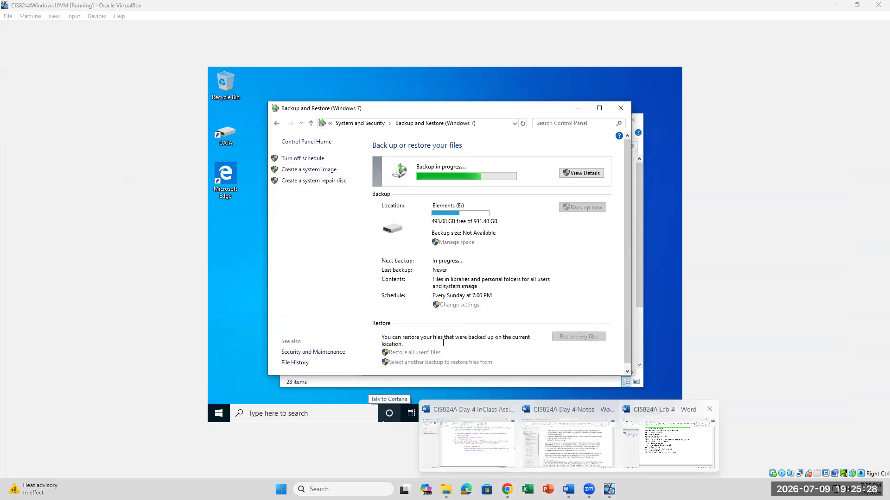
pyautogui.click(668, 440)
pyautogui.scroll(-2, 463, 278)
pyautogui.click(464, 266)
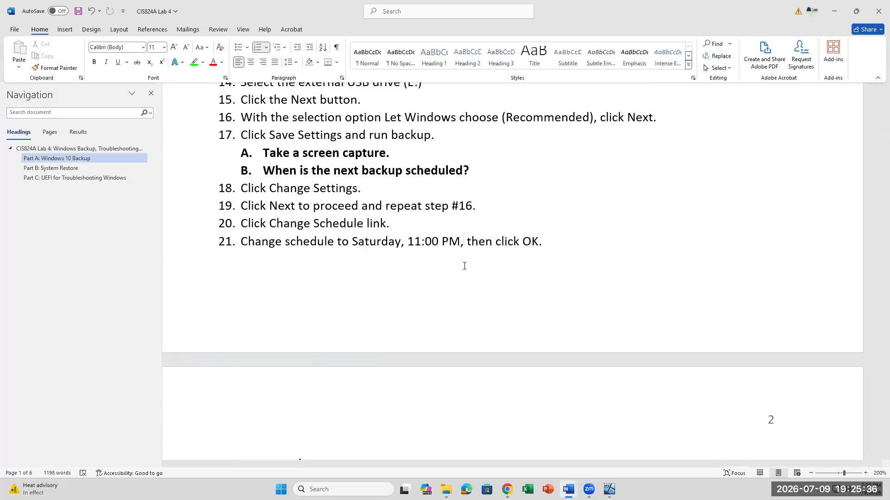
pyautogui.scroll(-3, 464, 266)
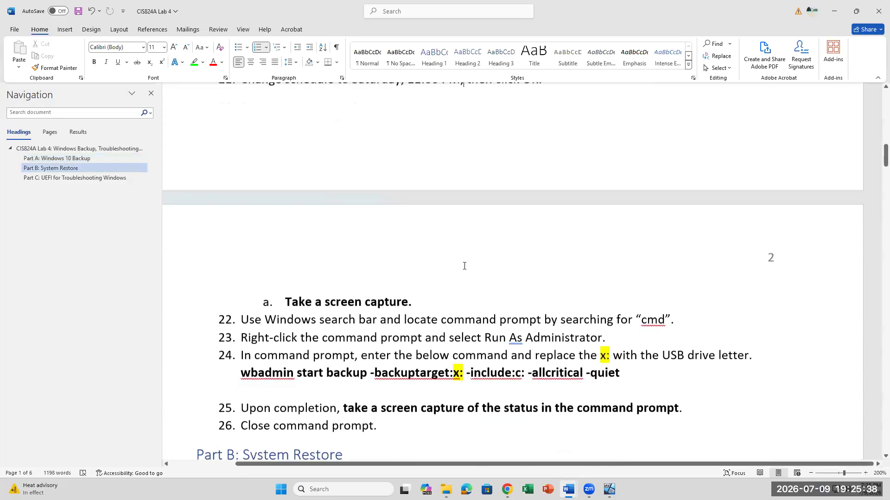
pyautogui.scroll(4, 464, 266)
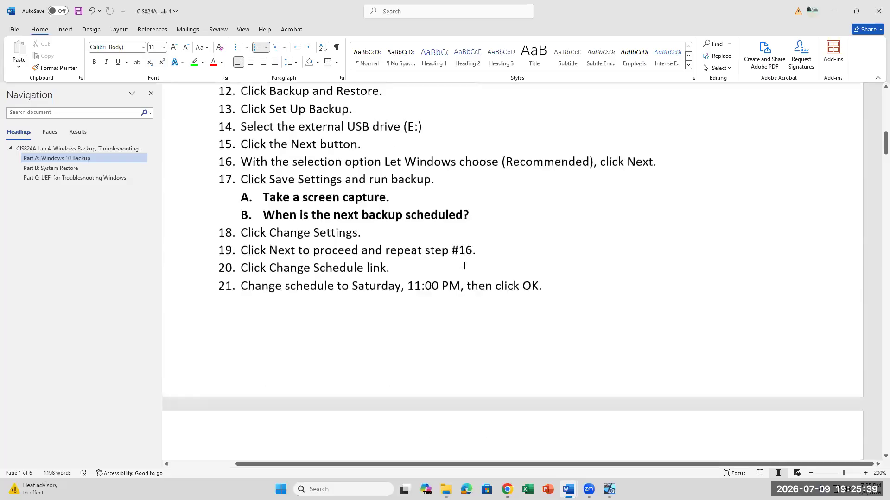
pyautogui.click(609, 489)
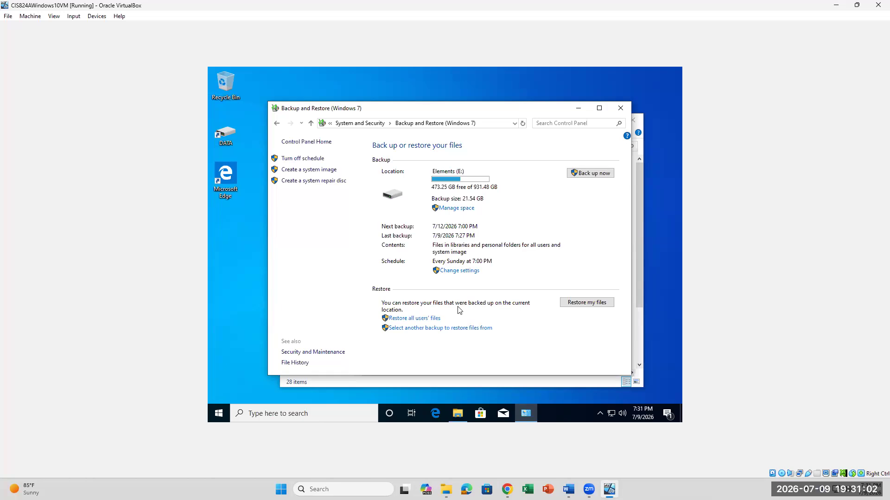
pyautogui.click(463, 271)
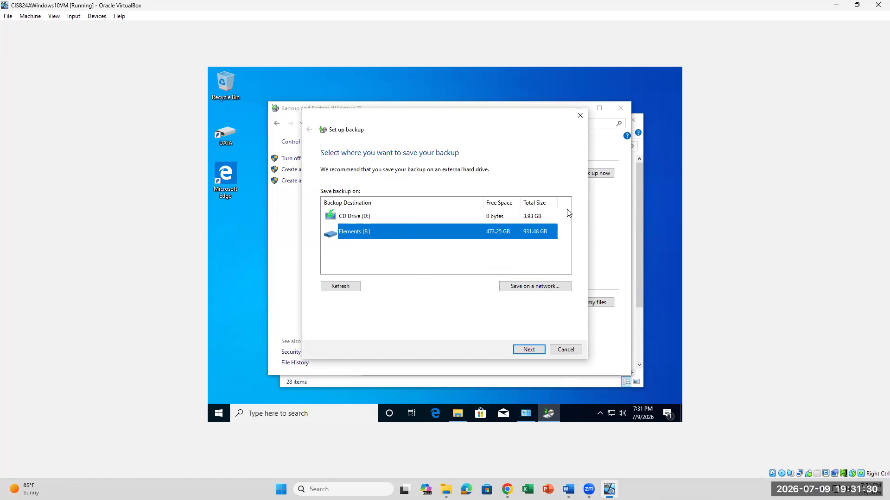
pyautogui.click(580, 115)
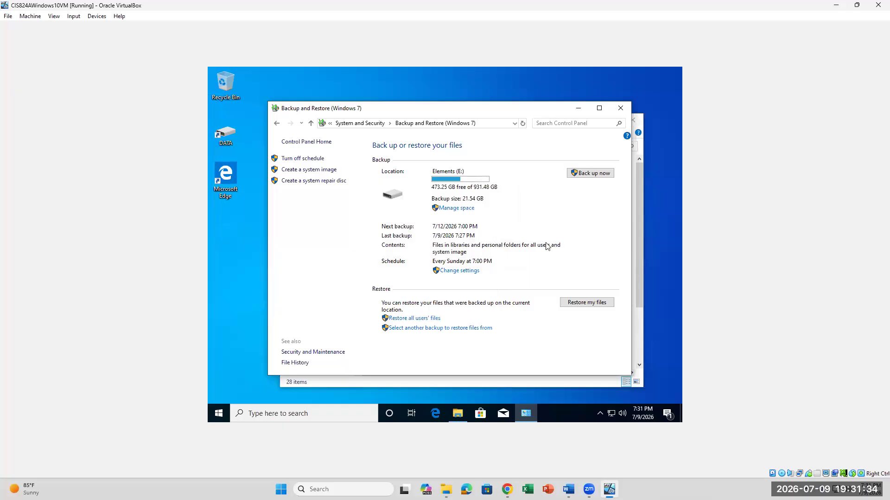
# Step: Switch to the CIS824A Lab 4 document in Word and select "Change Schedule link." in instruction 20
pyautogui.click(568, 490)
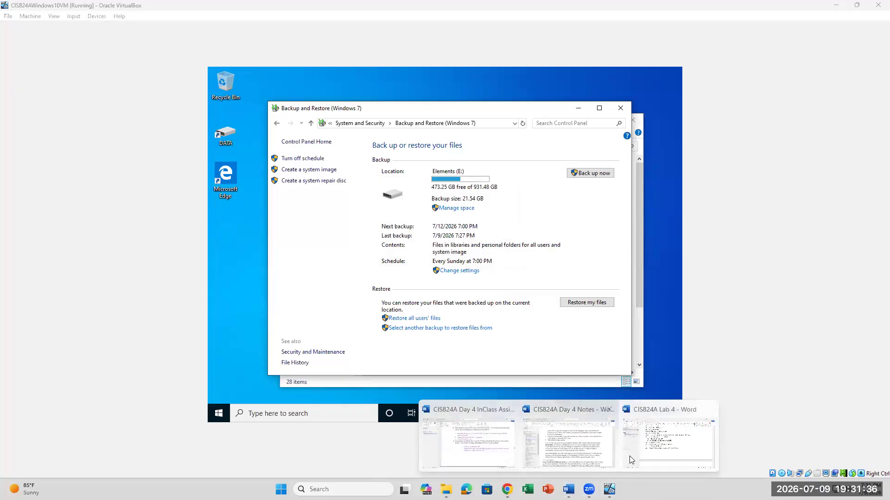
pyautogui.click(641, 456)
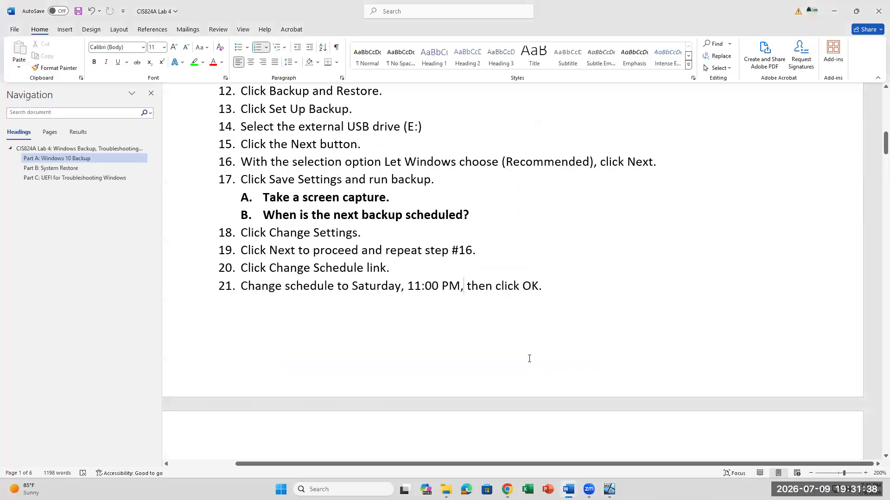
pyautogui.scroll(-1, 530, 358)
pyautogui.scroll(2, 529, 359)
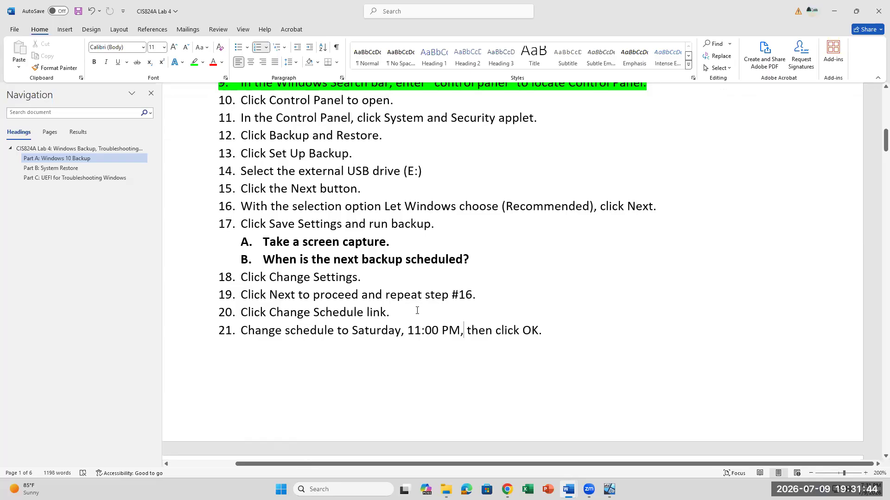
pyautogui.moveTo(279, 315); pyautogui.dragTo(394, 315)
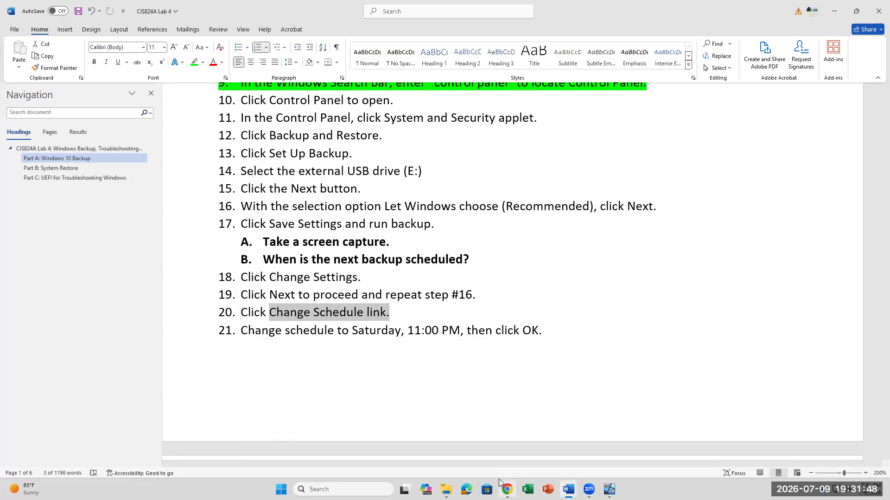
# Step: Switch back to the VirtualBox virtual machine, open the backup settings for changing, and continue with Elements (E:) as the backup destination
pyautogui.click(608, 489)
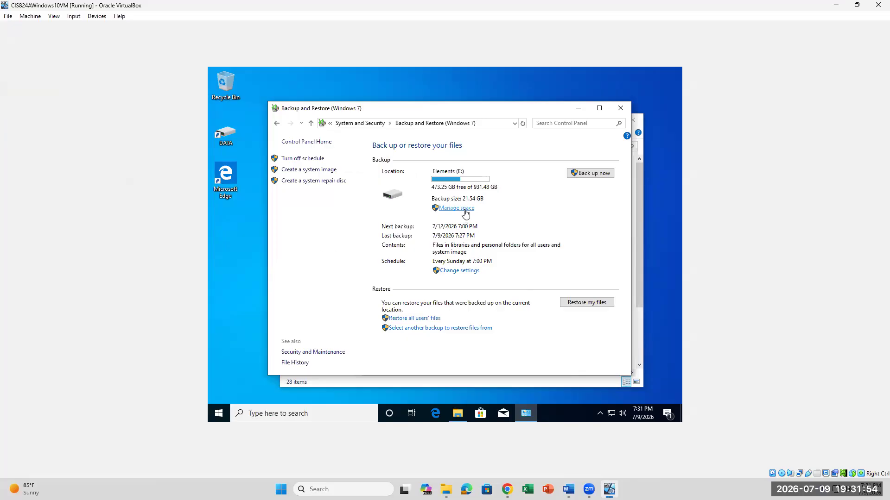
pyautogui.click(459, 272)
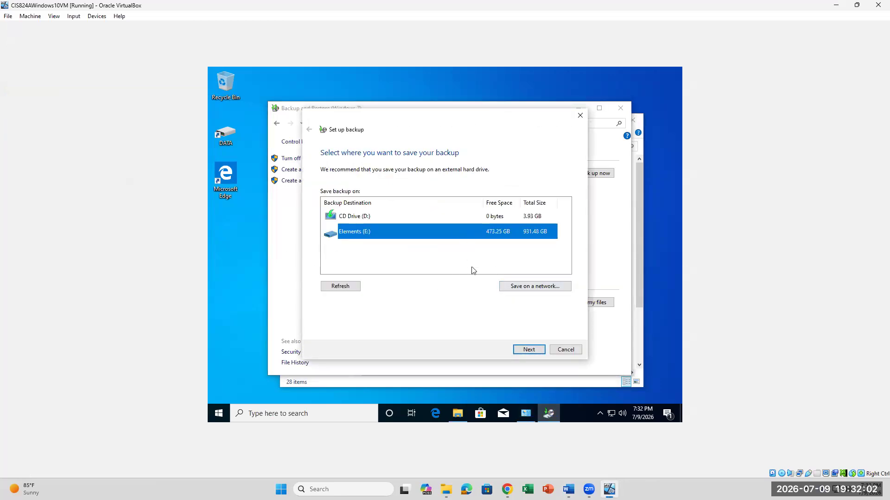
pyautogui.click(521, 288)
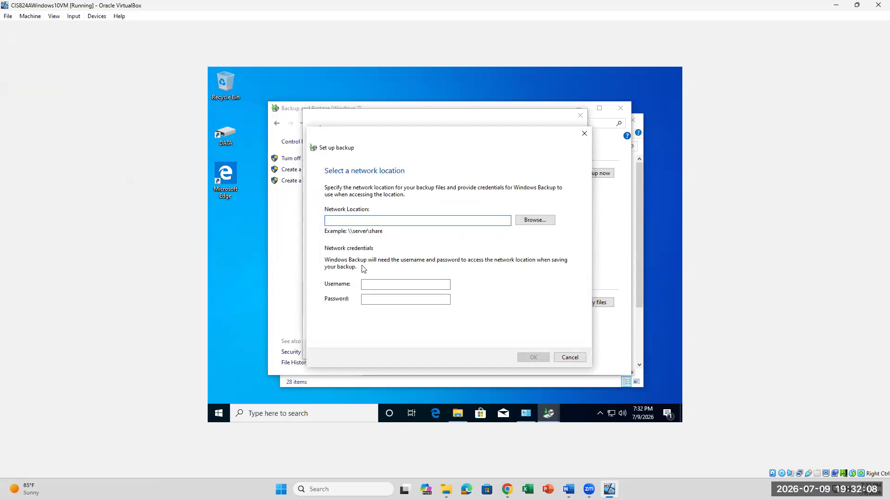
pyautogui.click(570, 358)
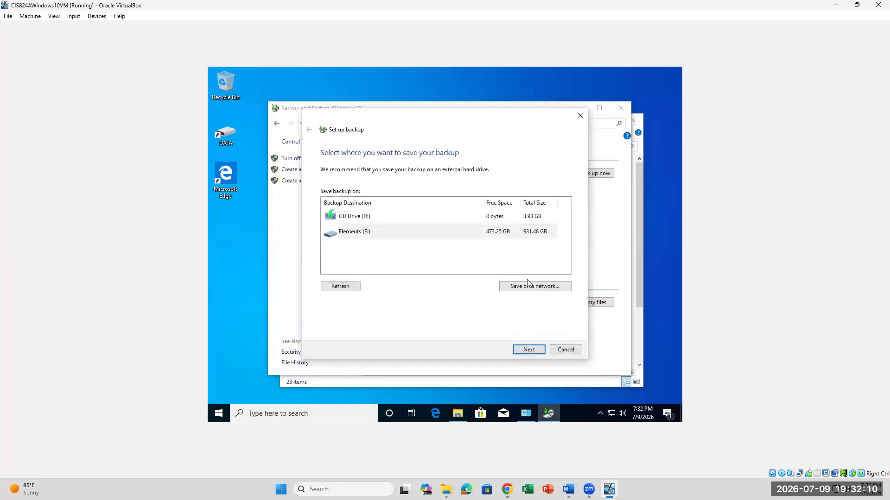
pyautogui.click(423, 237)
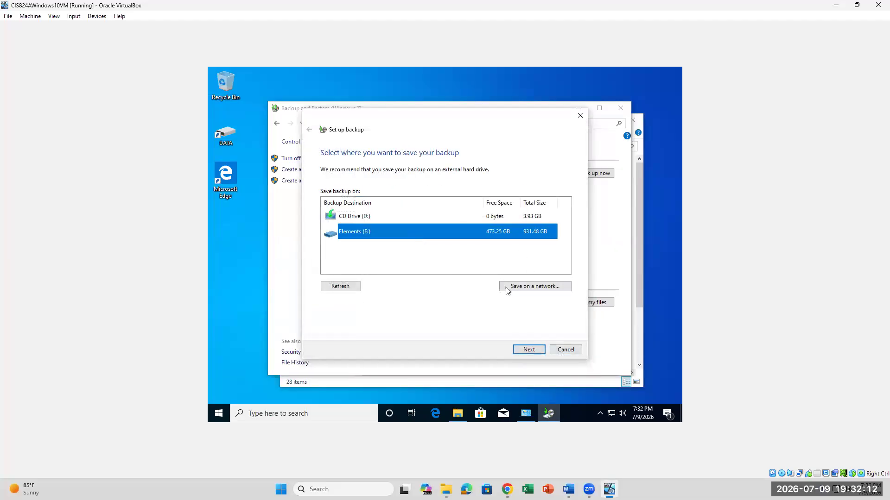
pyautogui.click(523, 348)
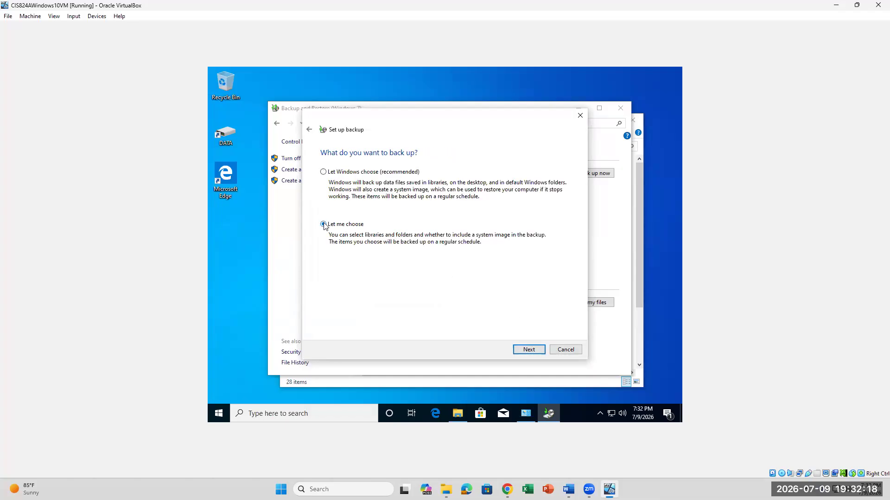
# Step: Continue with Let me choose and include the CIS824A Student folder under Users on Local Disk (C:) in the backup
pyautogui.click(528, 349)
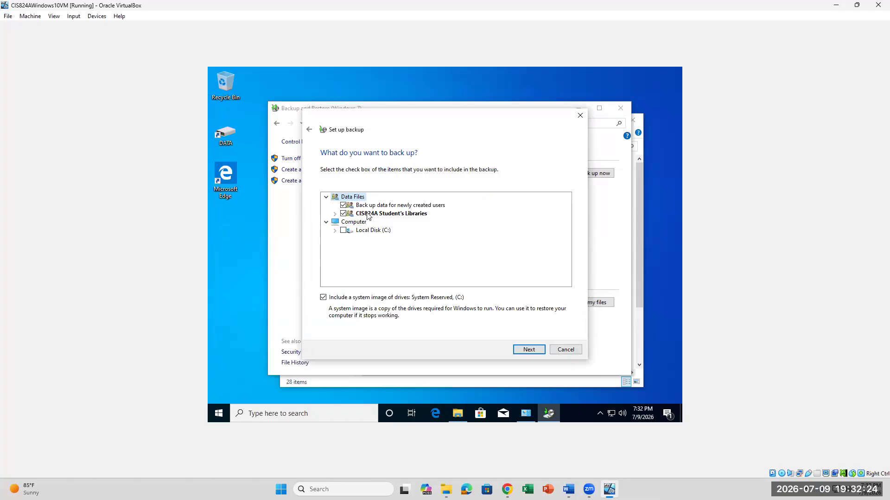
pyautogui.click(335, 231)
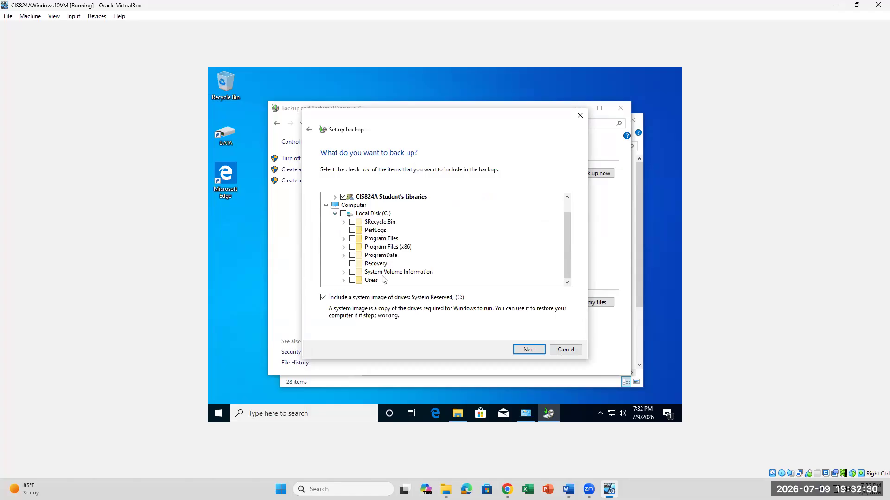
pyautogui.click(344, 280)
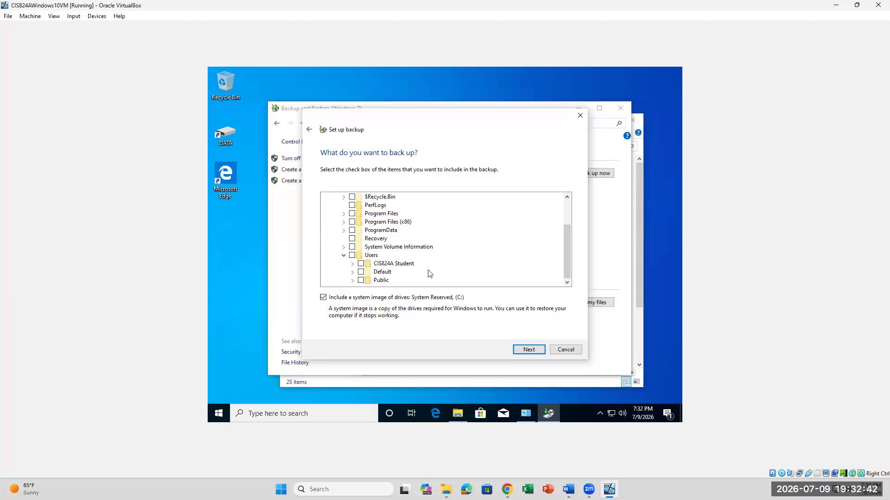
pyautogui.scroll(2, 429, 273)
pyautogui.scroll(-2, 429, 274)
pyautogui.click(361, 264)
pyautogui.click(519, 350)
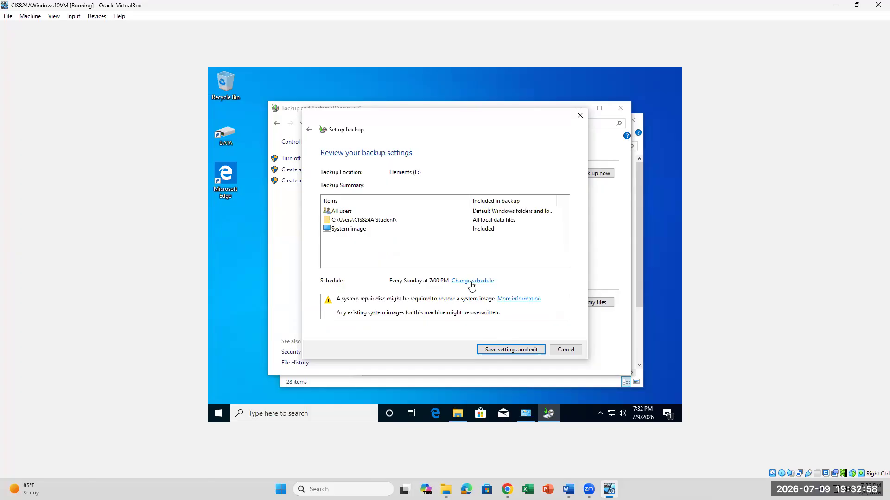
# Step: Change the weekly backup schedule to Saturday at 11:00 PM and confirm it
pyautogui.click(471, 283)
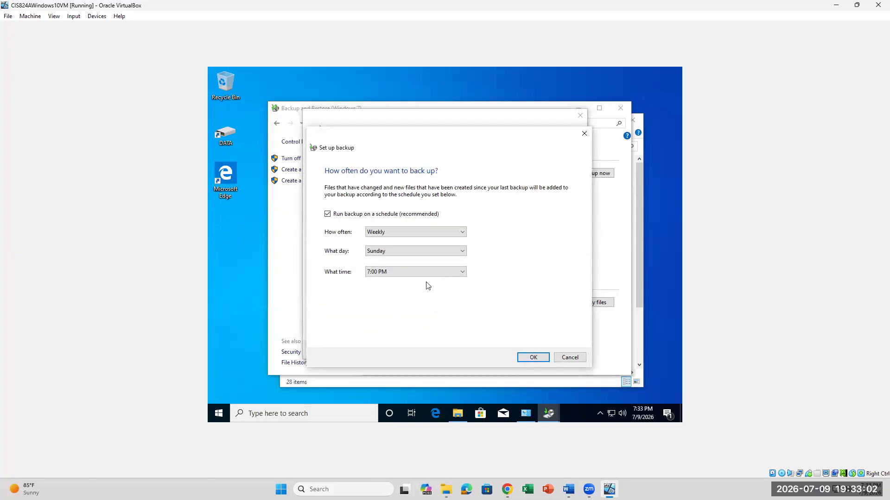
pyautogui.click(417, 273)
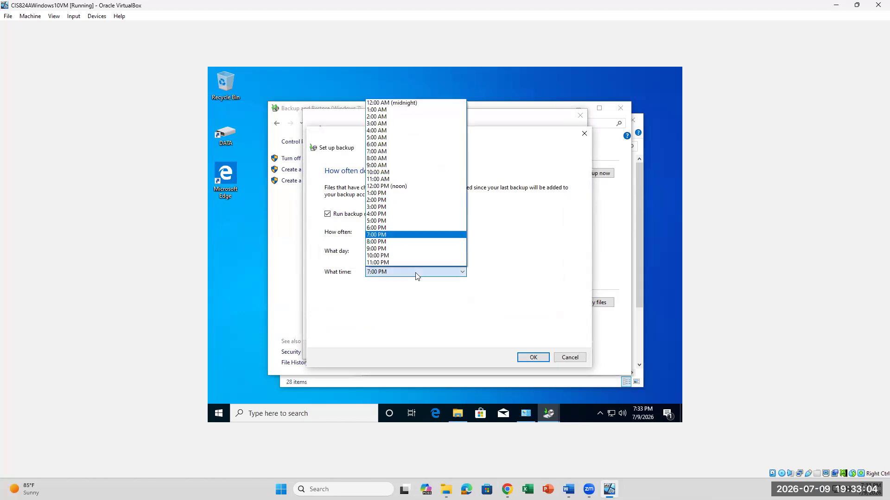
pyautogui.click(447, 302)
pyautogui.click(438, 253)
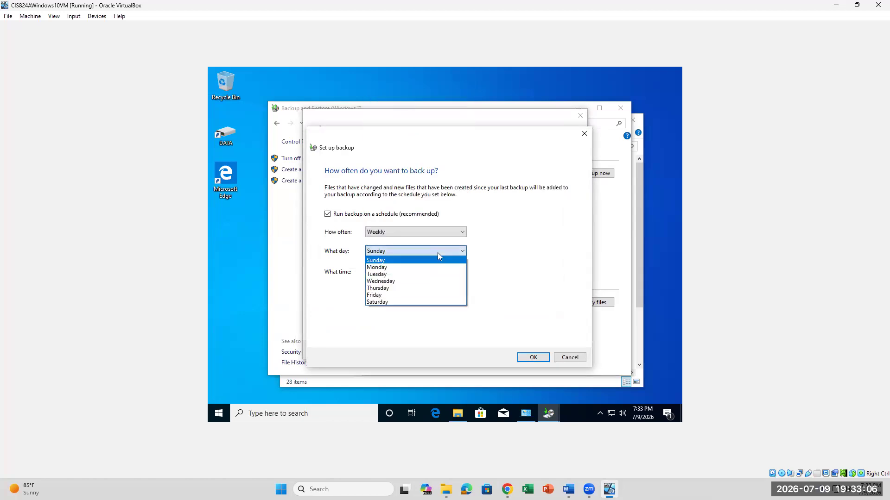
pyautogui.click(401, 300)
pyautogui.click(413, 273)
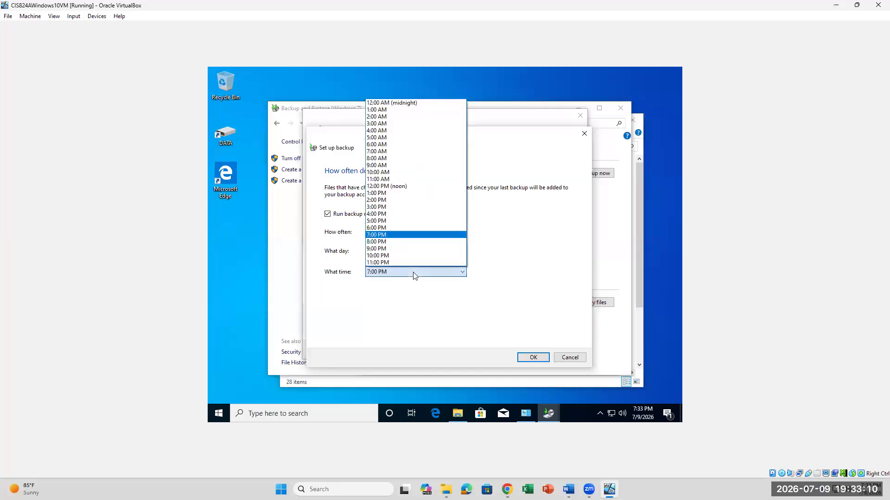
pyautogui.click(404, 262)
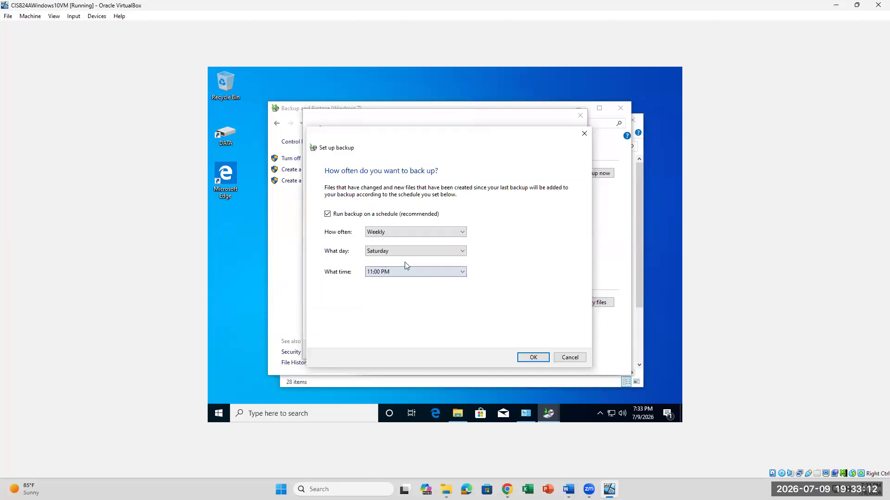
pyautogui.click(528, 360)
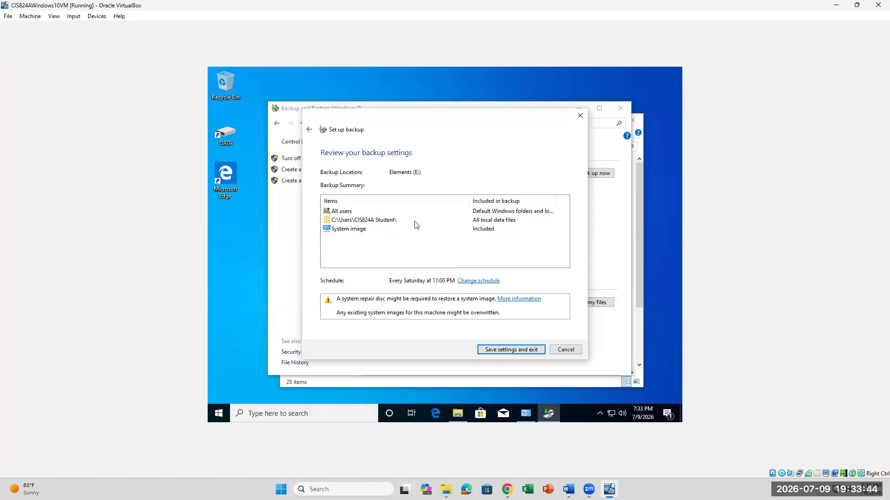
# Step: Save the backup settings and exit, and switch to the CIS824A Lab 4 document in Word at instructions 22 to 24
pyautogui.click(501, 350)
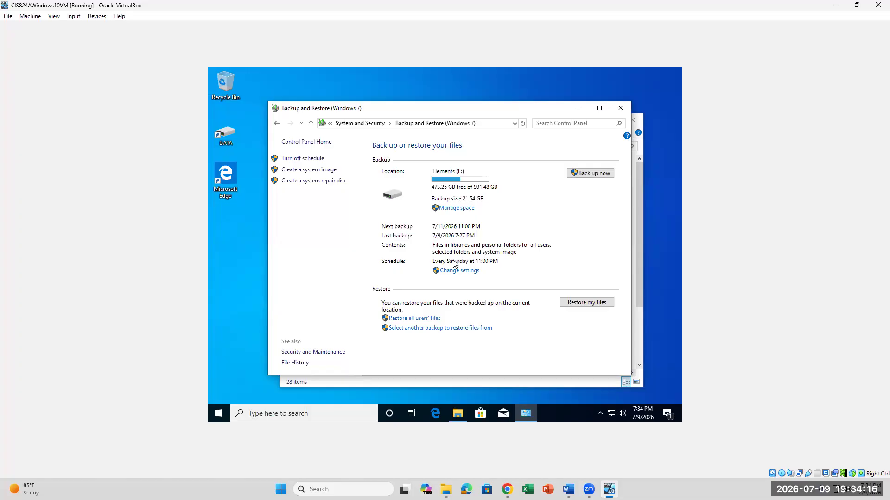
pyautogui.click(568, 489)
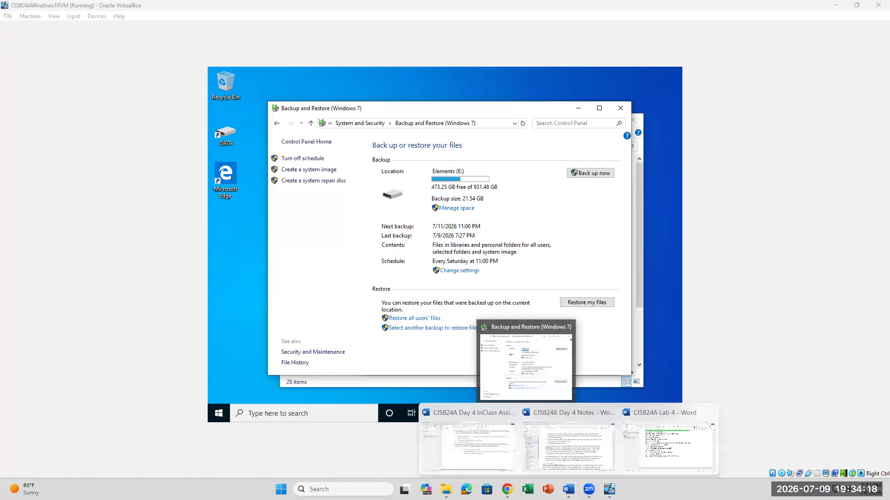
pyautogui.click(640, 457)
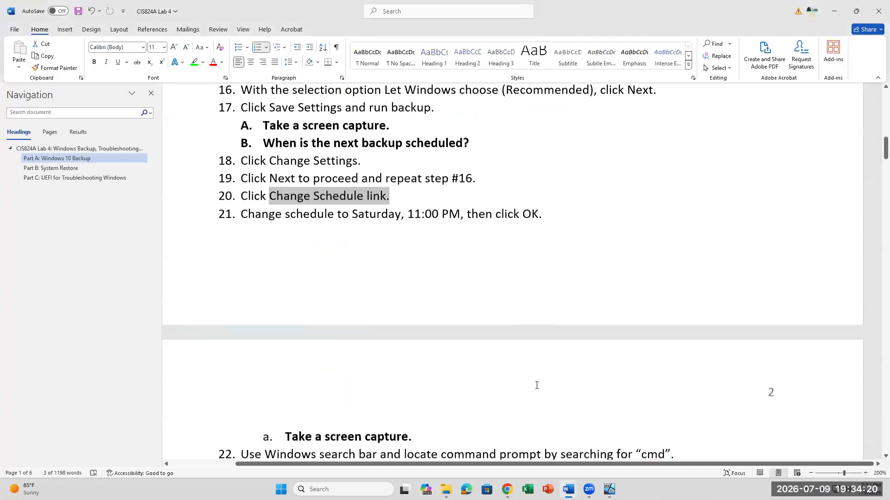
pyautogui.scroll(-5, 536, 386)
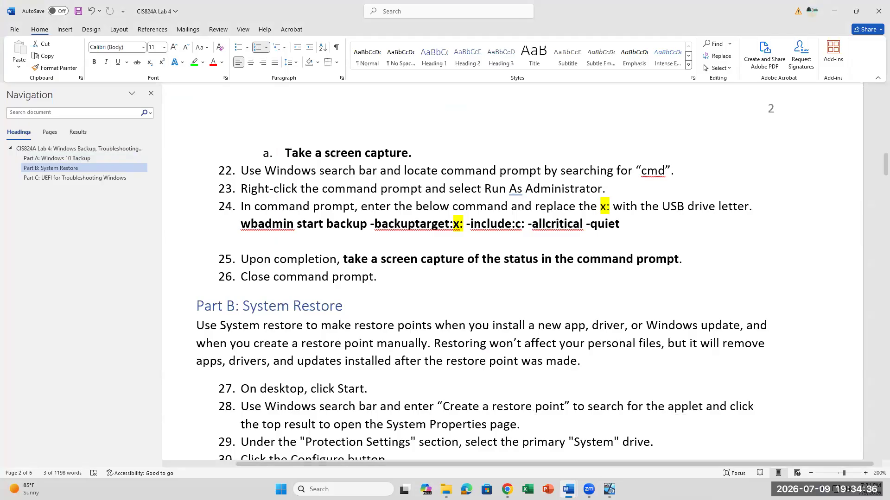
# Step: Switch back to the VirtualBox virtual machine, restore its window to a smaller size, and close the Backup and Restore and Elements (E:) windows
pyautogui.click(609, 489)
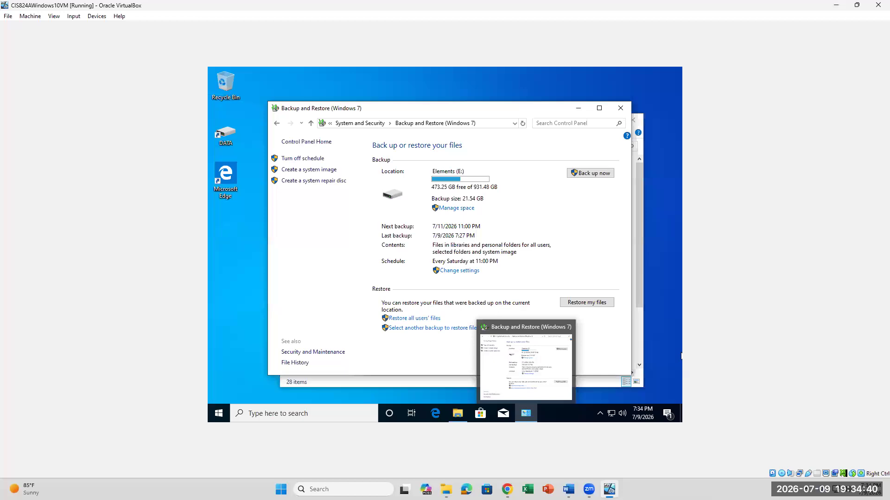
pyautogui.click(857, 5)
pyautogui.moveTo(209, 60); pyautogui.dragTo(127, 66)
pyautogui.moveTo(203, 65); pyautogui.dragTo(82, 79)
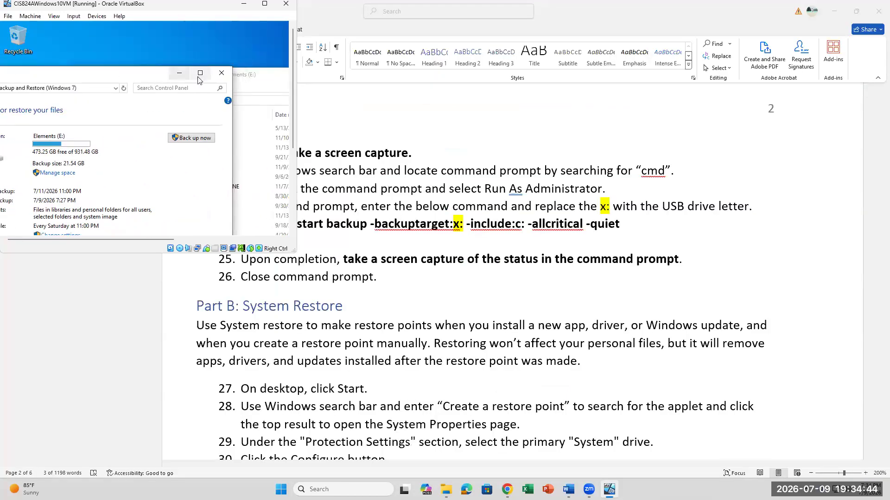
pyautogui.click(221, 73)
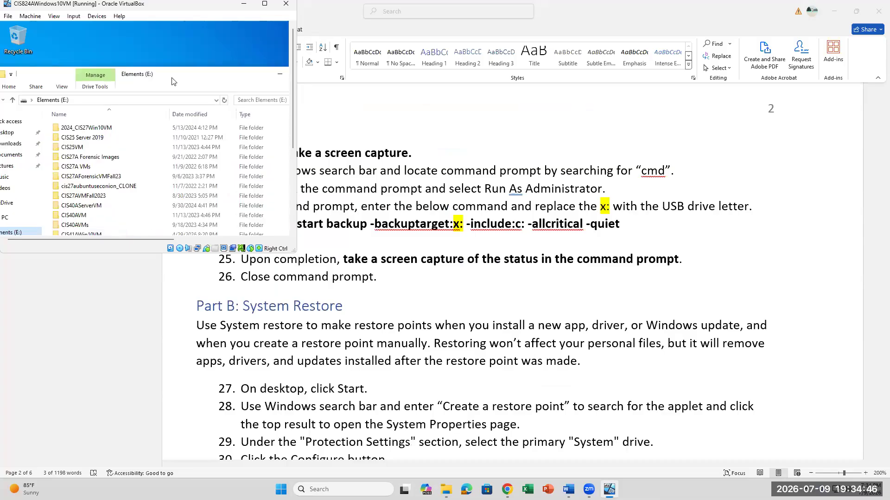
pyautogui.moveTo(167, 80); pyautogui.dragTo(78, 83)
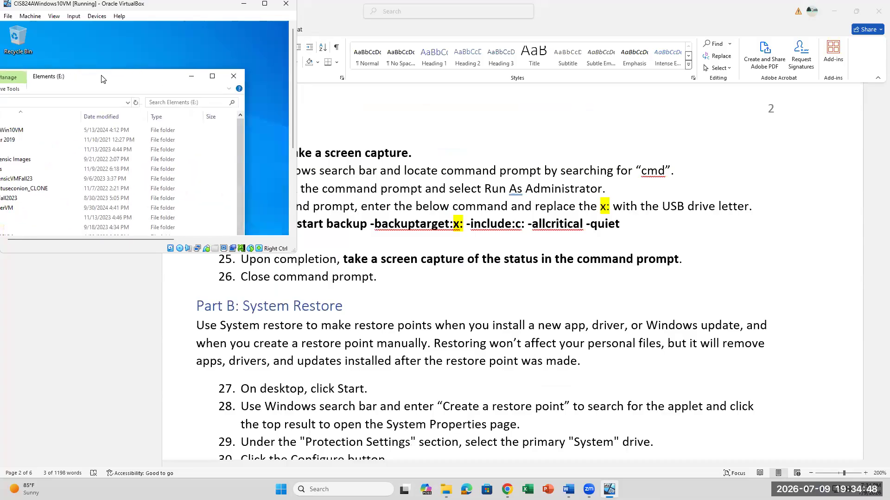
pyautogui.click(234, 77)
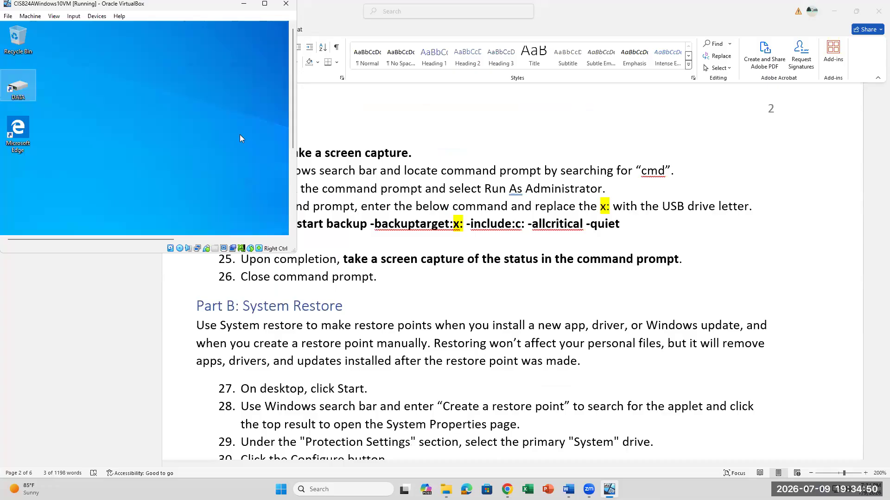
pyautogui.moveTo(293, 132); pyautogui.dragTo(293, 218)
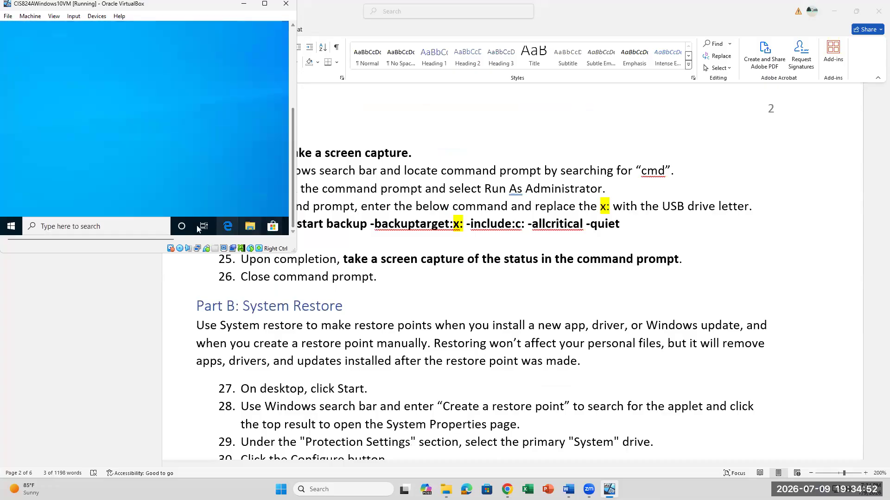
pyautogui.click(145, 227)
pyautogui.write('cmd')
pyautogui.press('Escape')
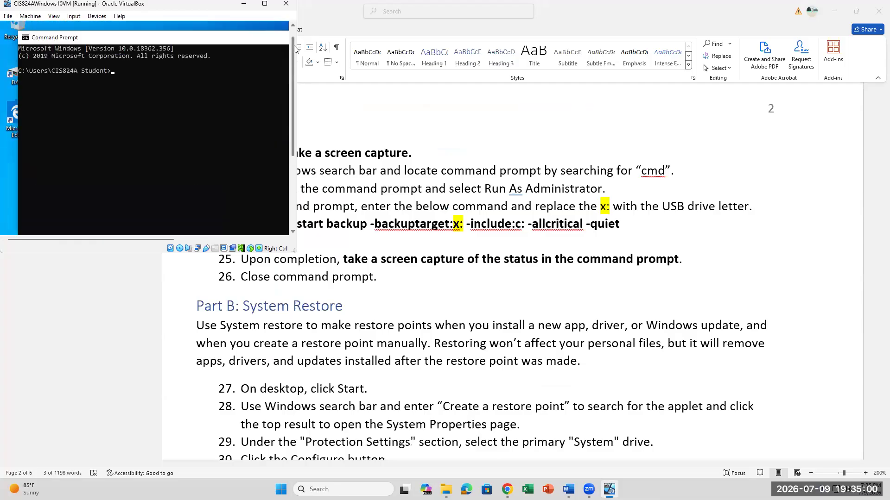
pyautogui.scroll(2, 295, 49)
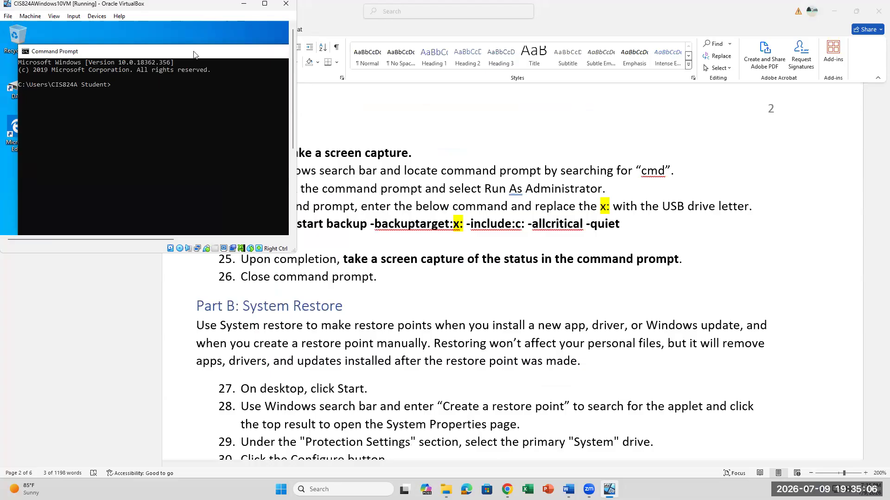
pyautogui.moveTo(200, 52); pyautogui.dragTo(16, 85)
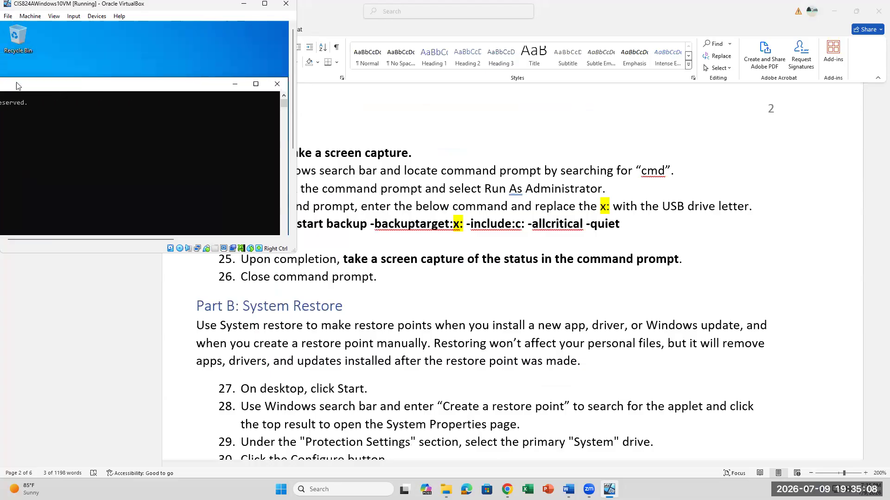
pyautogui.click(276, 84)
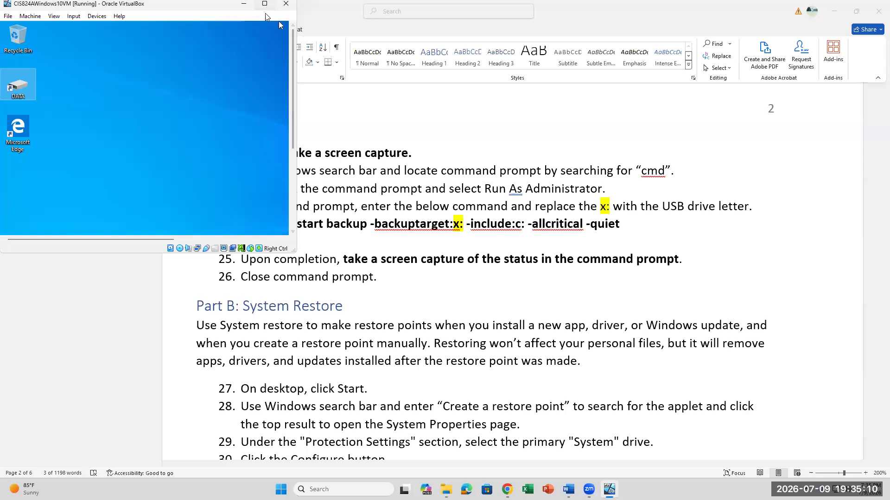
# Step: Maximize the virtual machine window, search Windows for CMD, and run Command Prompt as administrator, allowing it to make changes
pyautogui.click(264, 3)
pyautogui.click(251, 414)
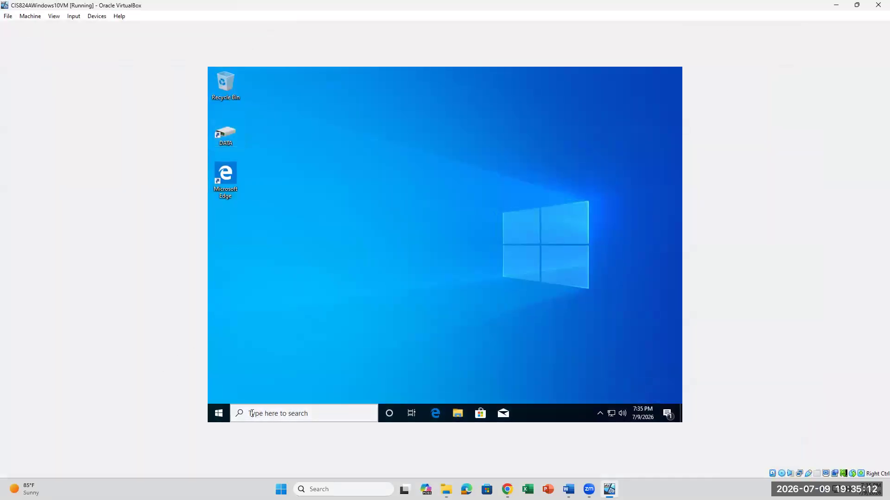
pyautogui.write('CMD')
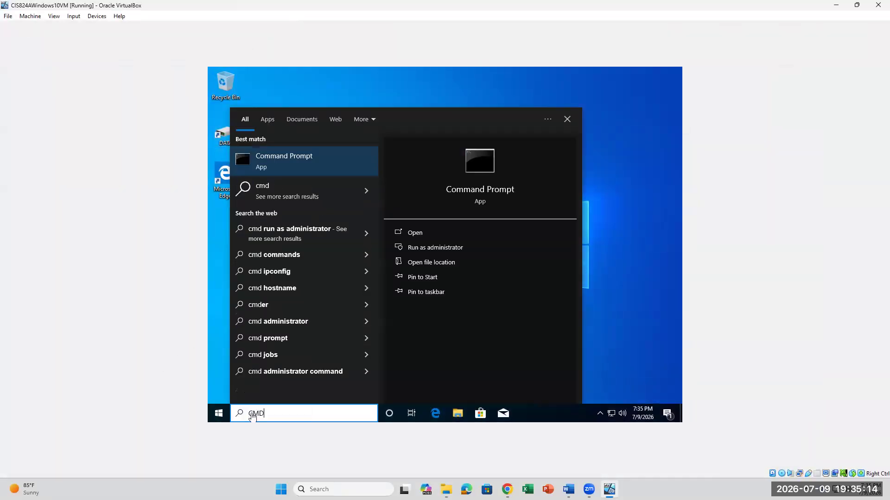
pyautogui.click(429, 253)
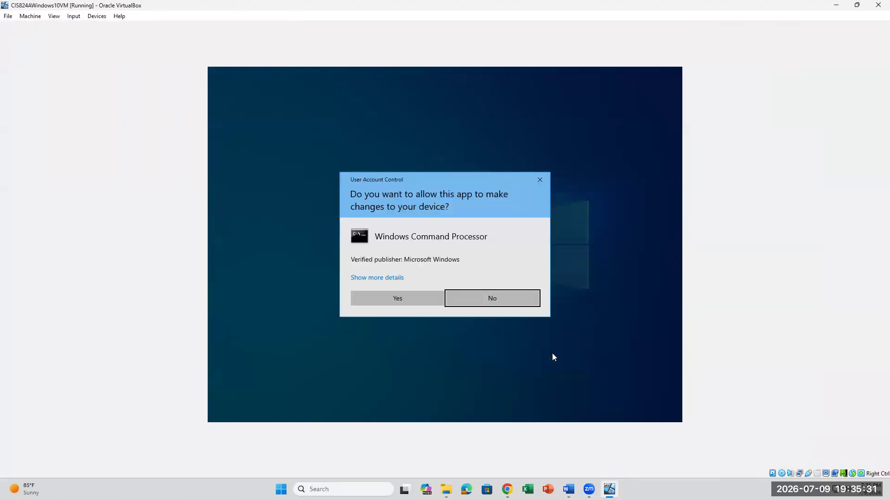
pyautogui.click(382, 299)
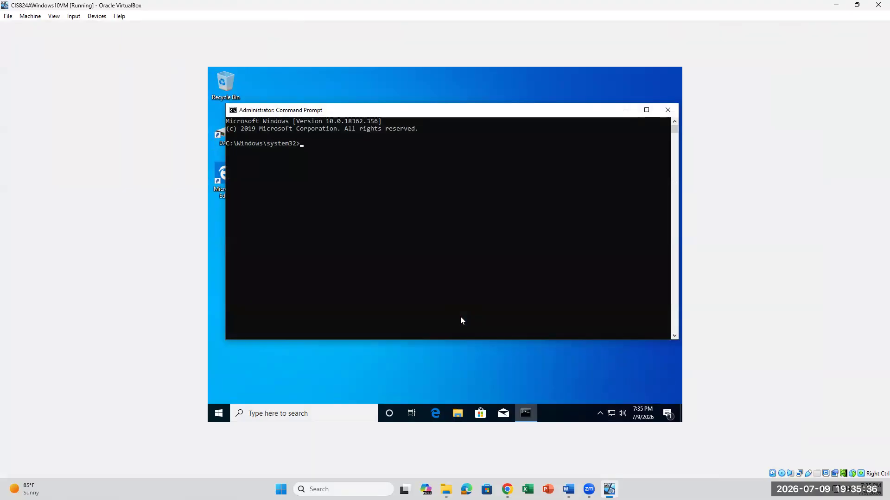
# Step: Select the x: placeholder in instruction 24 of the Lab 4 Word document, and open File Explorer in the virtual machine to check the USB drive letter
pyautogui.moveTo(315, 143); pyautogui.dragTo(215, 146)
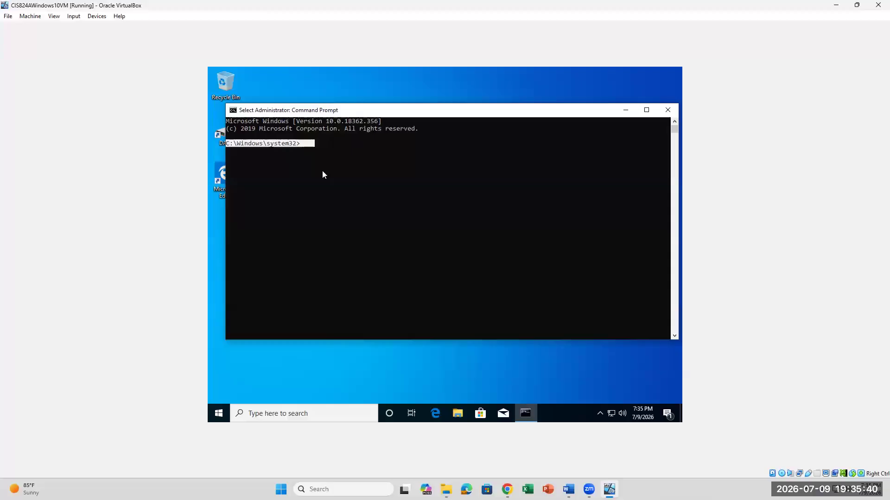
pyautogui.click(311, 146)
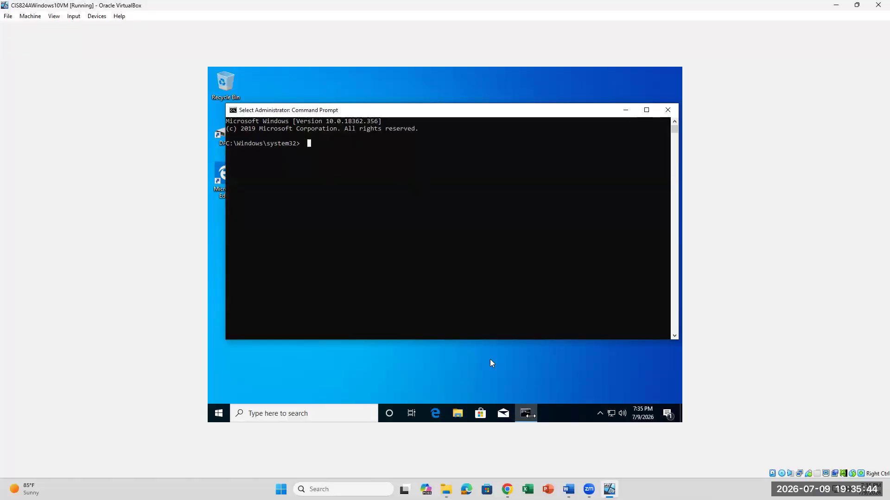
pyautogui.moveTo(569, 486)
pyautogui.click(630, 462)
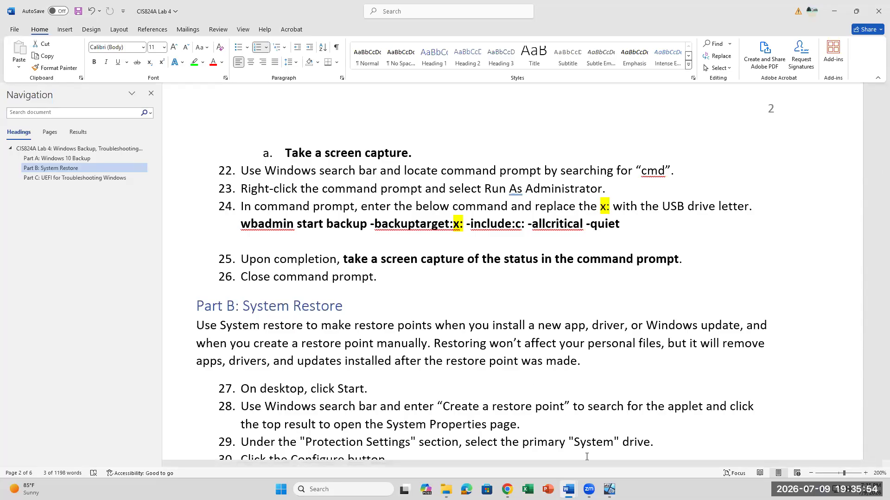
pyautogui.moveTo(602, 208); pyautogui.dragTo(609, 205)
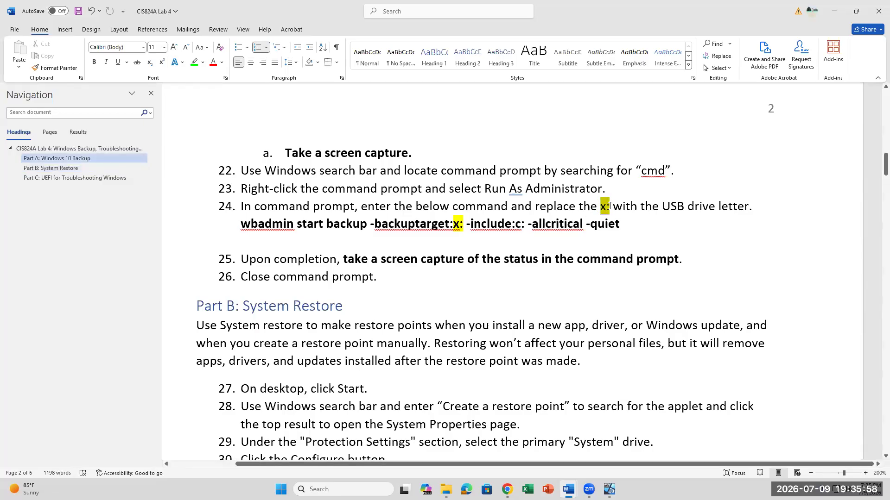
pyautogui.click(609, 490)
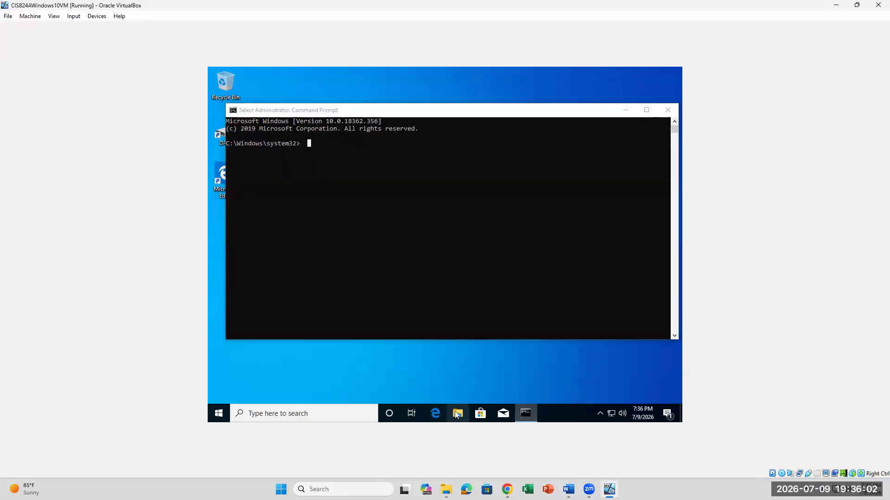
pyautogui.click(457, 413)
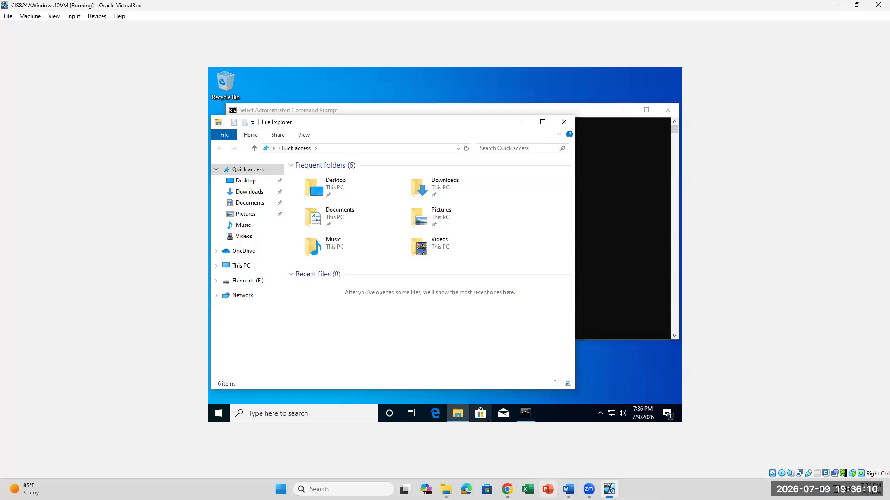
# Step: Switch to the Lab 4 document in Word and select the wbadmin backup command under instruction 24
pyautogui.click(568, 489)
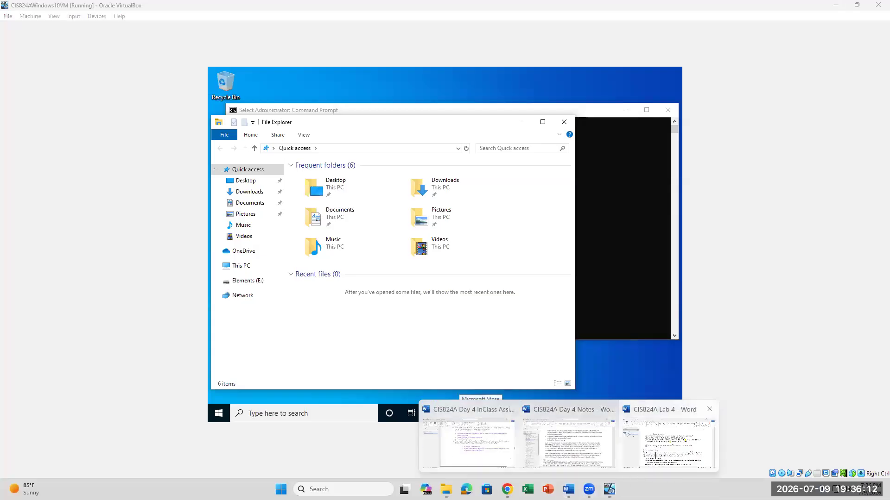
pyautogui.click(659, 456)
pyautogui.moveTo(239, 226); pyautogui.dragTo(628, 228)
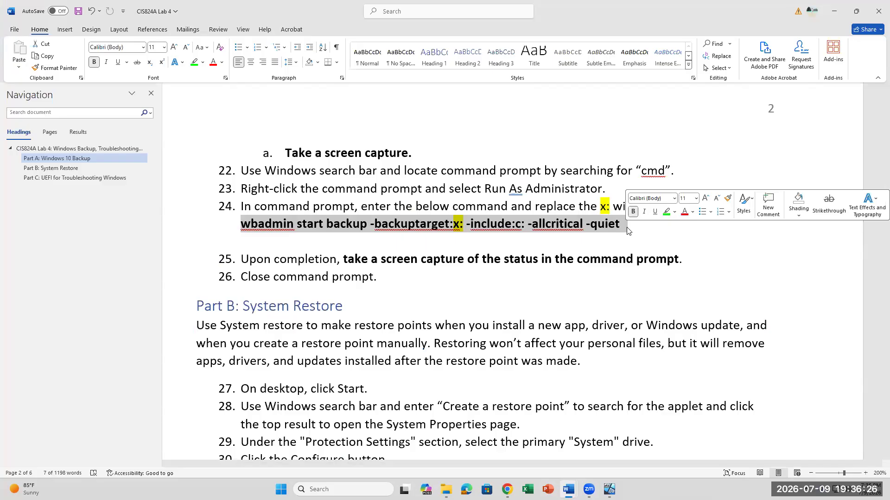
# Step: Switch back to the virtual machine, shrink its window, close File Explorer, and place the window below the wbadmin command in the document
pyautogui.click(609, 489)
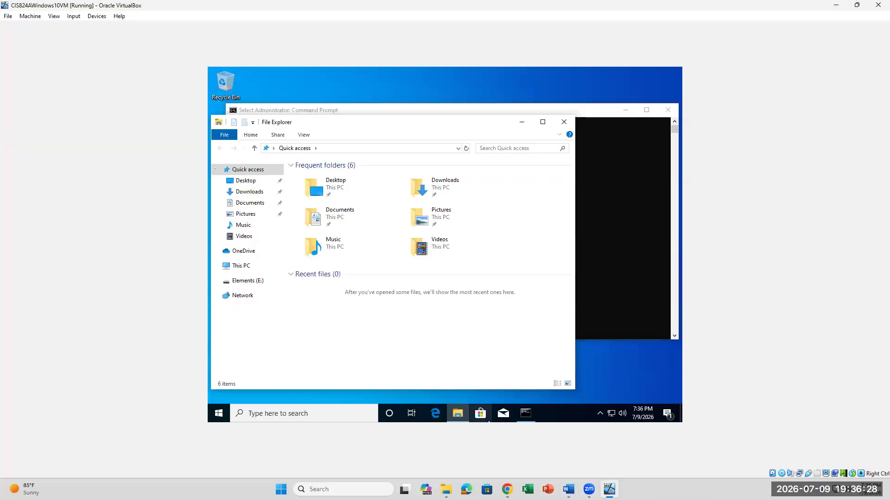
pyautogui.click(857, 5)
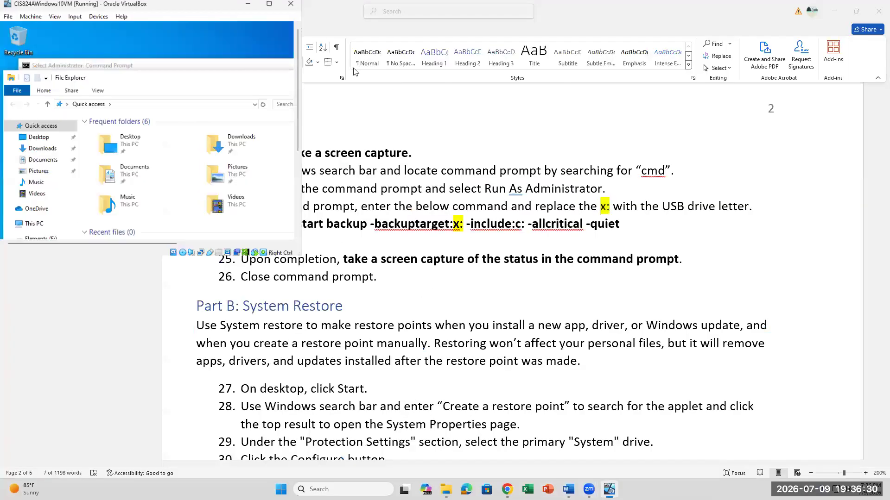
pyautogui.moveTo(234, 70); pyautogui.dragTo(190, 91)
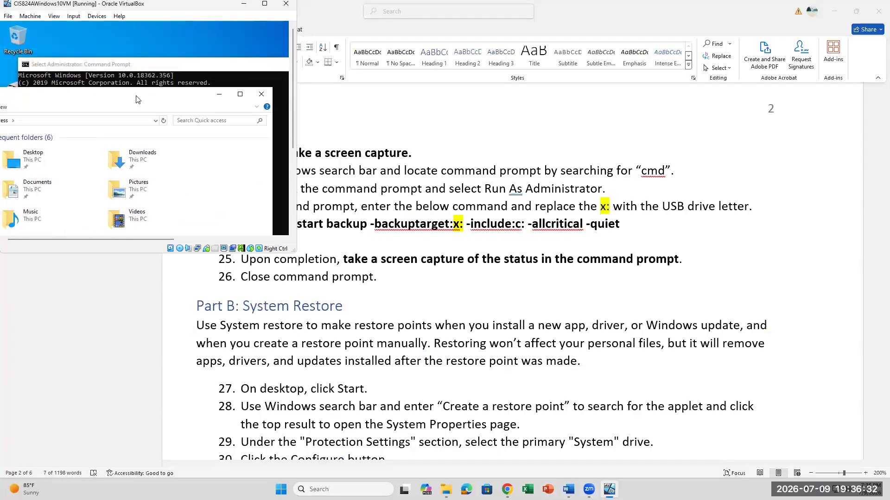
pyautogui.click(267, 96)
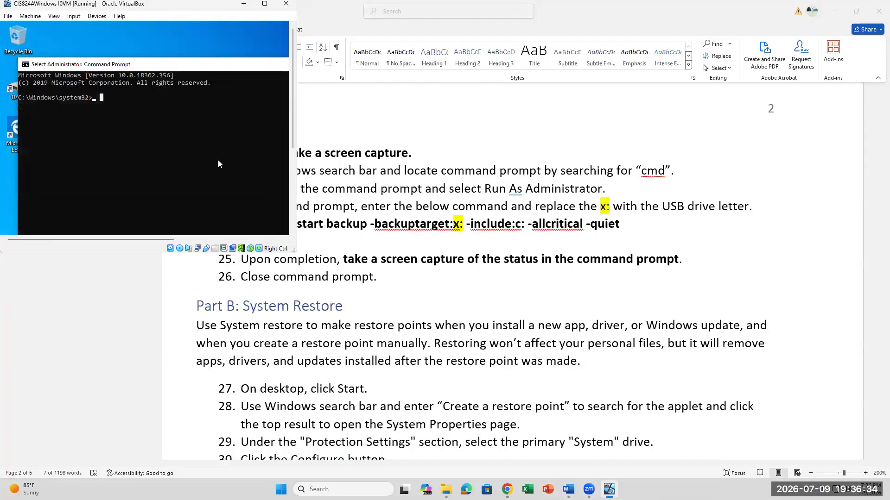
pyautogui.click(124, 105)
pyautogui.moveTo(200, 8); pyautogui.dragTo(252, 244)
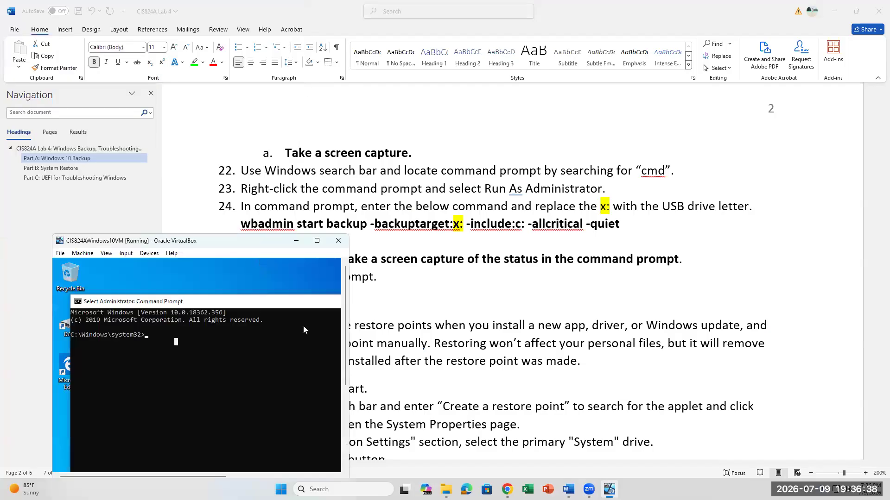
# Step: Enter wbadmin start backup -backuptarget:E: -include:c: at the administrator command prompt without running it
pyautogui.write('wbadmin')
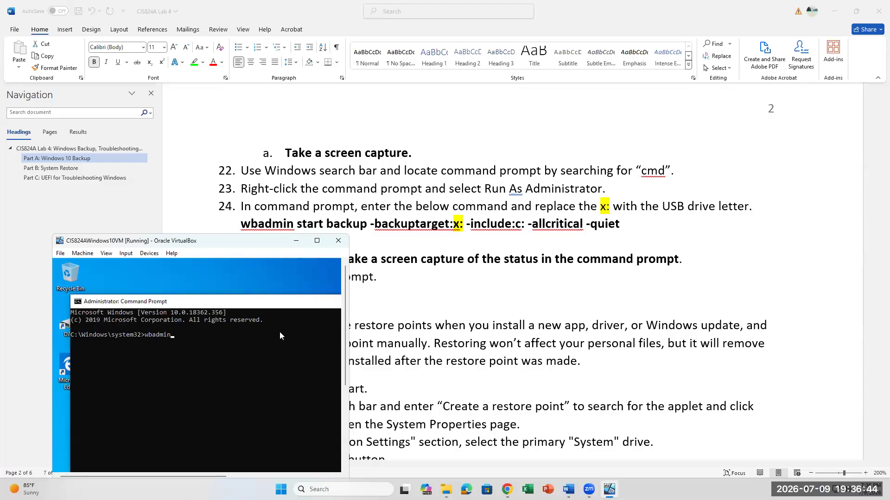
pyautogui.write('start backup -backuptarget:E')
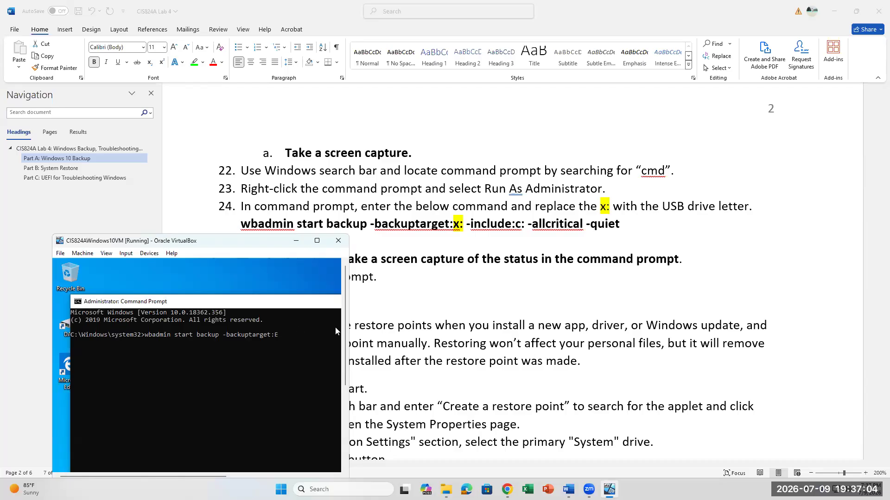
pyautogui.write(': -include:C')
pyautogui.press('BackSpace')
pyautogui.write('c:')
# Step: Change the drive letter after -backuptarget: in the command to a lowercase e
pyautogui.press('Left')
pyautogui.press('Left')
pyautogui.press('Left')
pyautogui.press('Left')
pyautogui.press('Left')
pyautogui.press('Left')
pyautogui.press('Left')
pyautogui.press('Left')
pyautogui.press('Left')
pyautogui.press('Left')
pyautogui.press('Left')
pyautogui.press('Left')
pyautogui.press('BackSpace')
pyautogui.write('e')
# Step: Complete the wbadmin command up to the -allcritical option without running it, and maximize the virtual machine window
pyautogui.press('Right')
pyautogui.press('Right')
pyautogui.press('Right')
pyautogui.press('Right')
pyautogui.press('Right')
pyautogui.press('Right')
pyautogui.press('Right')
pyautogui.press('Right')
pyautogui.press('Right')
pyautogui.click(317, 241)
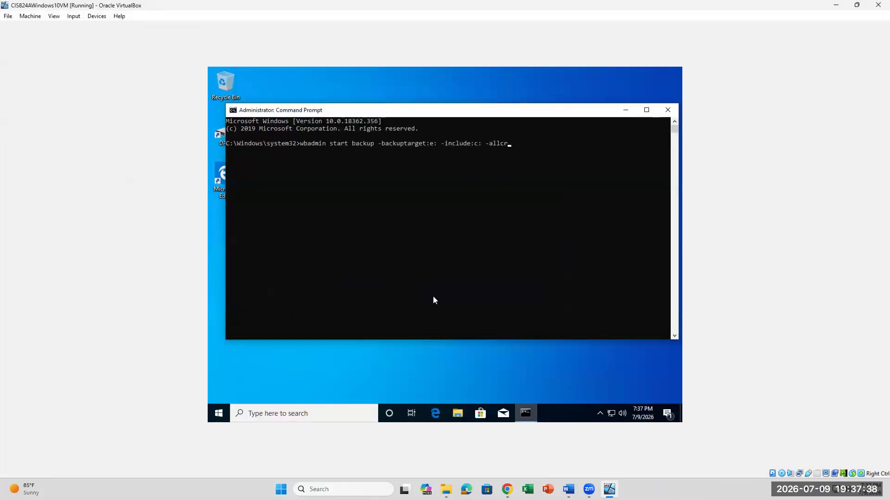
pyautogui.write('icical')
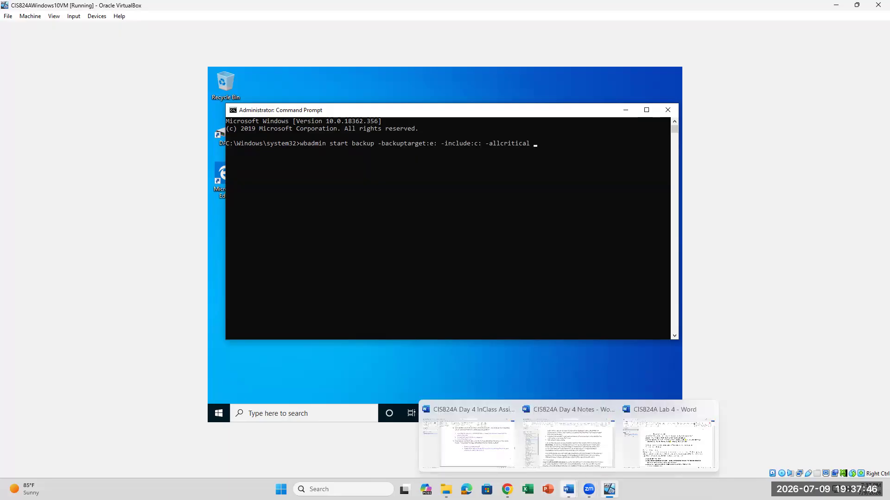
# Step: Check the wbadmin command in the Lab 4 document, append -quiet at the virtual machine's command prompt, and run the backup
pyautogui.click(653, 464)
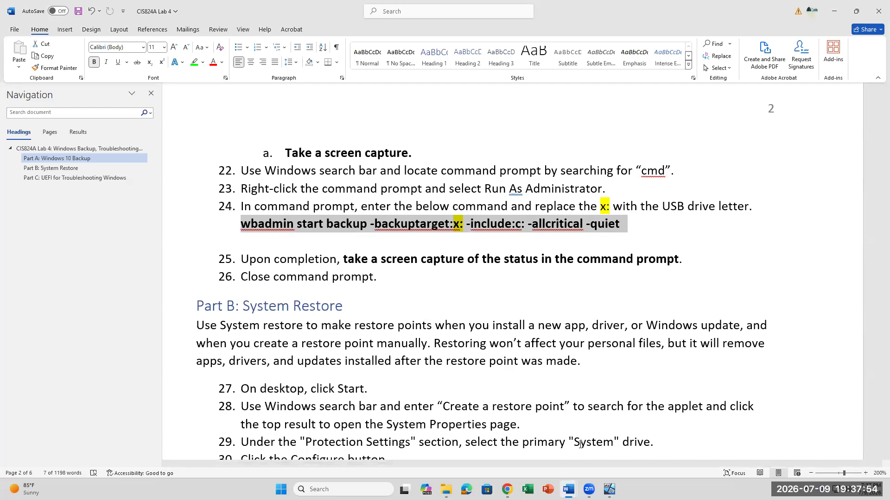
pyautogui.click(610, 489)
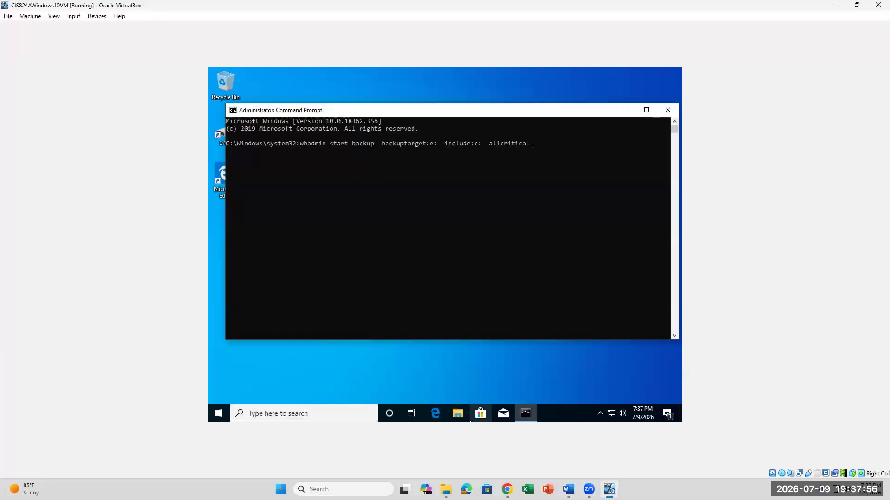
pyautogui.write('-que')
pyautogui.write('it')
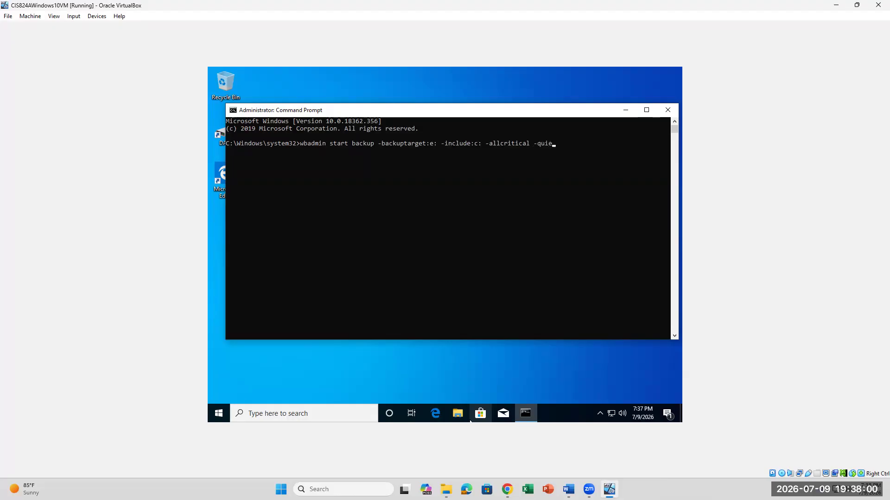
pyautogui.press('Return')
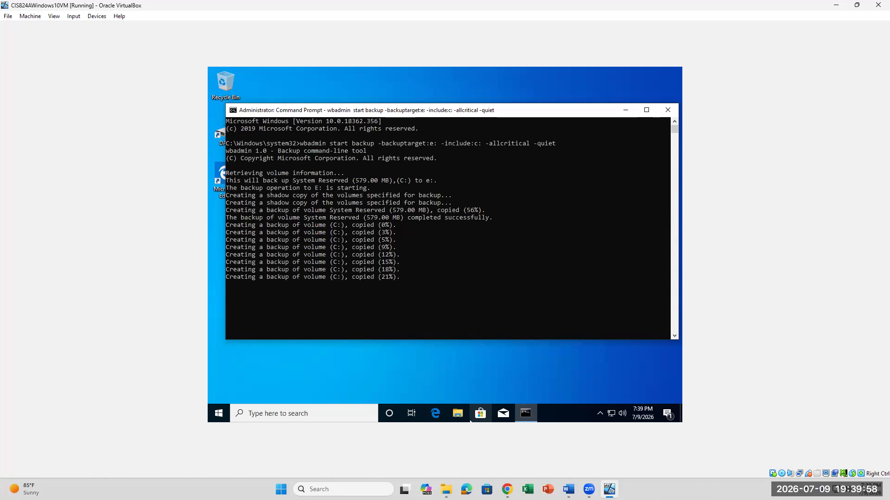
# Step: Switch to the Lab 4 document to review the instructions following the wbadmin command, and return to the virtual machine to check the backup progress
pyautogui.click(568, 489)
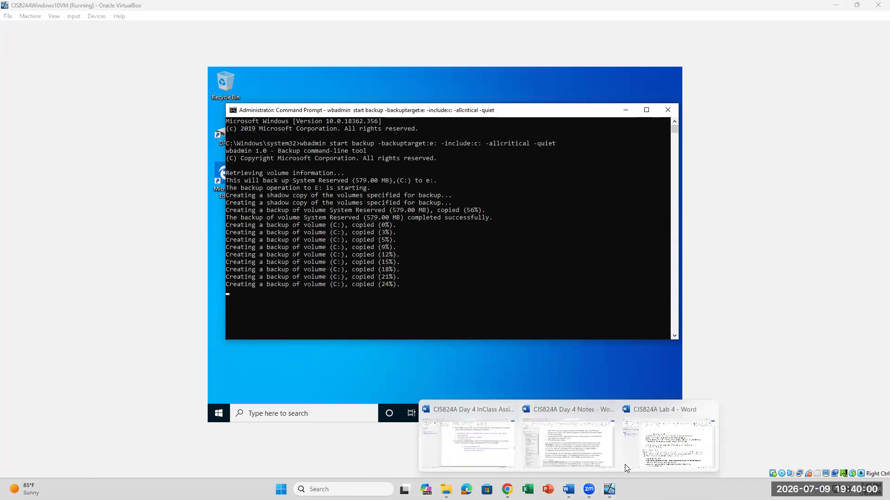
pyautogui.click(649, 461)
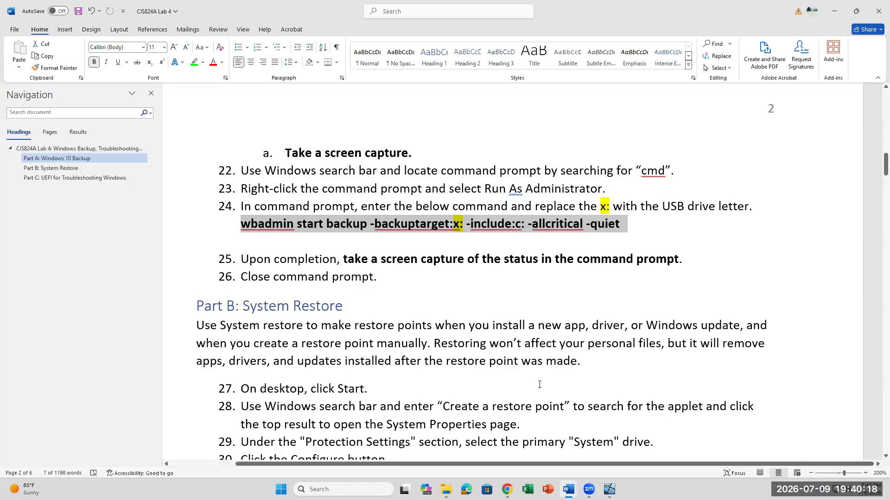
pyautogui.click(502, 324)
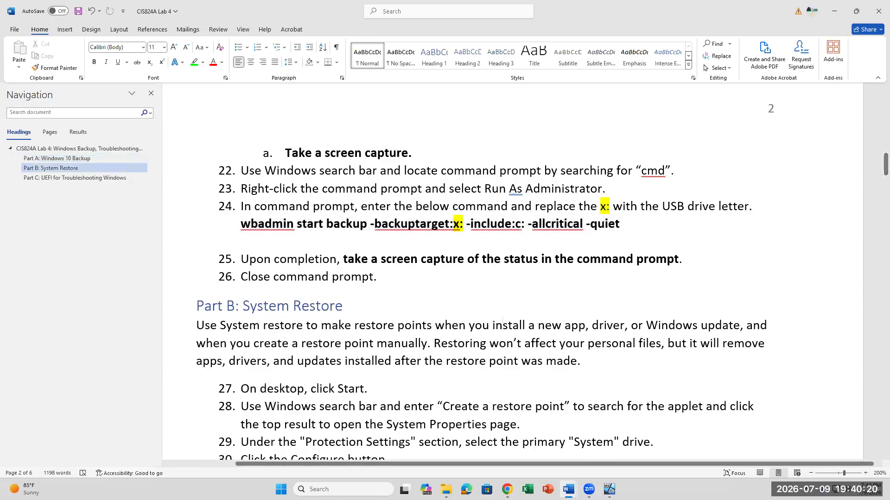
pyautogui.click(609, 489)
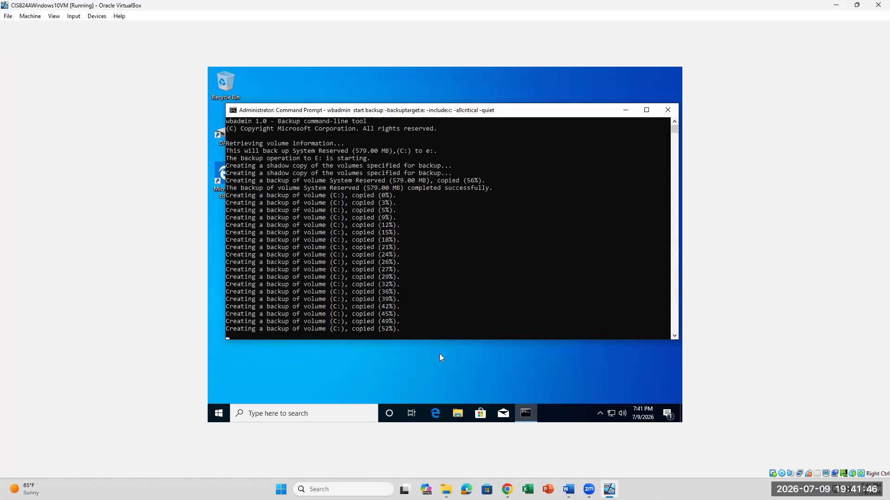
# Step: Switch to the Lab 4 document and read through the Part B: System Restore instructions
pyautogui.moveTo(568, 489)
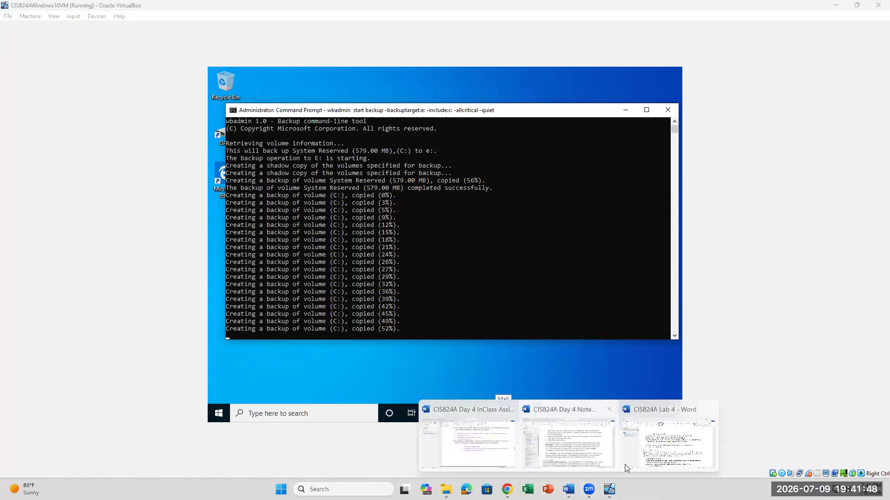
pyautogui.click(667, 441)
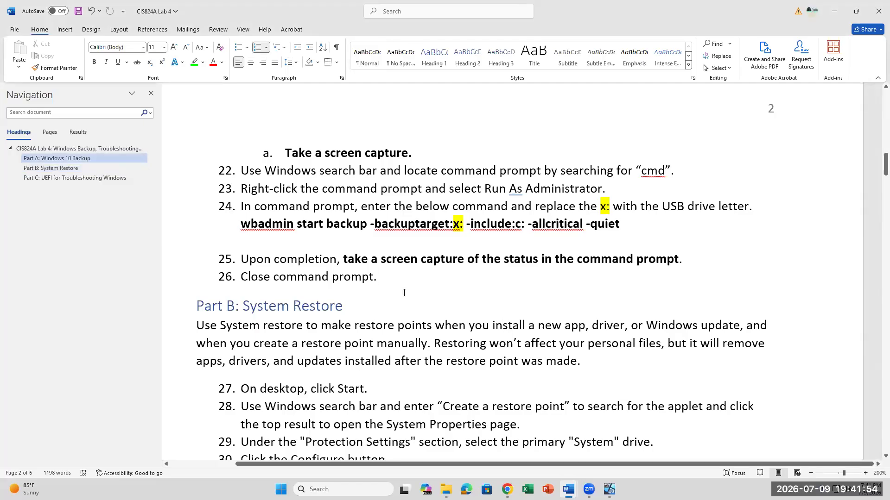
pyautogui.scroll(-1, 404, 306)
pyautogui.scroll(-3, 403, 305)
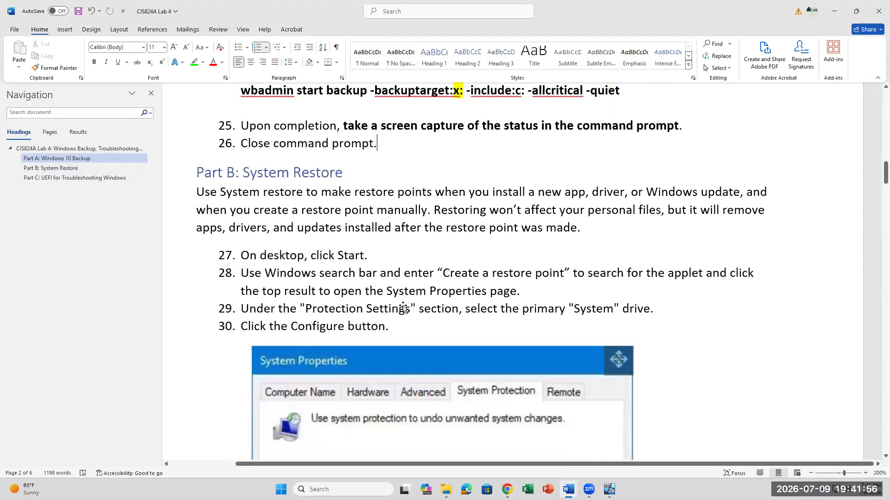
pyautogui.scroll(1, 402, 305)
pyautogui.click(442, 276)
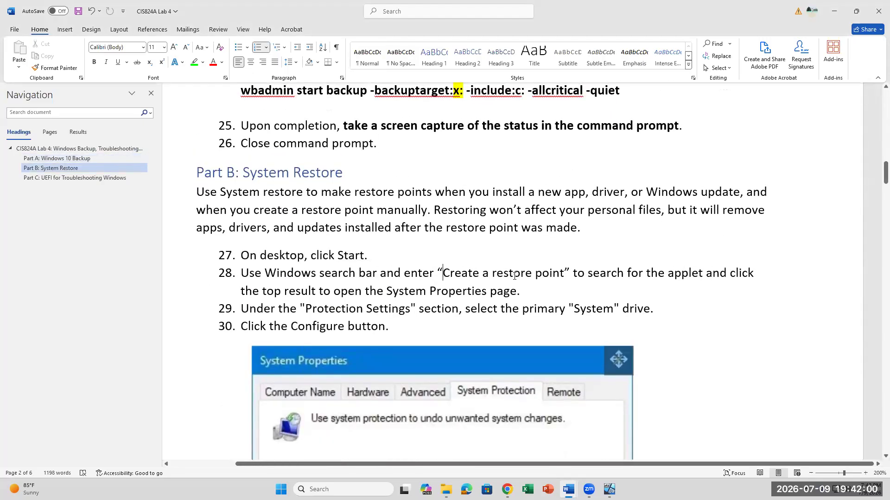
pyautogui.click(420, 309)
pyautogui.scroll(-3, 422, 310)
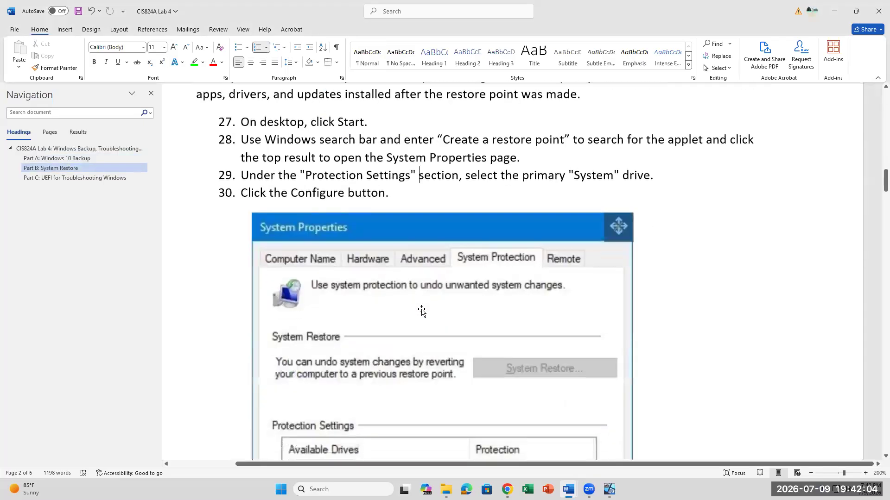
pyautogui.scroll(2, 421, 311)
pyautogui.scroll(-2, 421, 311)
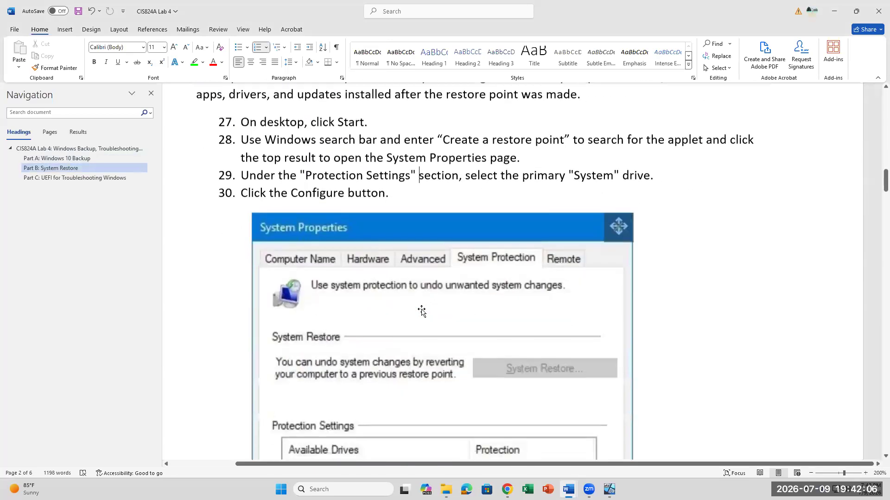
pyautogui.scroll(-20, 421, 311)
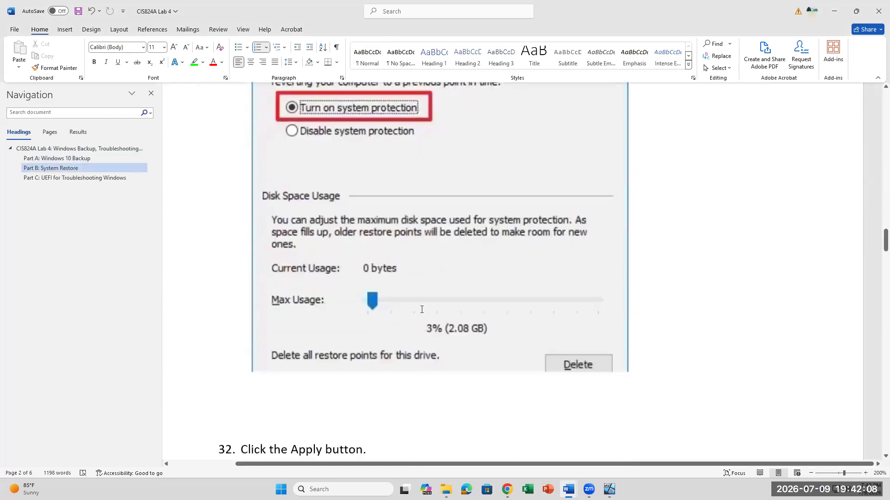
pyautogui.scroll(-18, 421, 310)
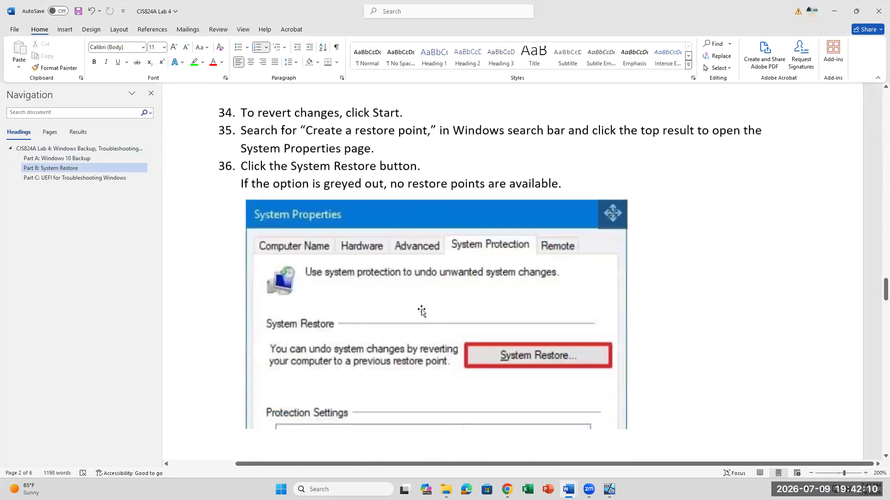
pyautogui.scroll(-18, 421, 311)
# Step: Read through Part C: UEFI for Troubleshooting Windows, and return to the virtual machine to check the backup progress
pyautogui.scroll(-4, 421, 310)
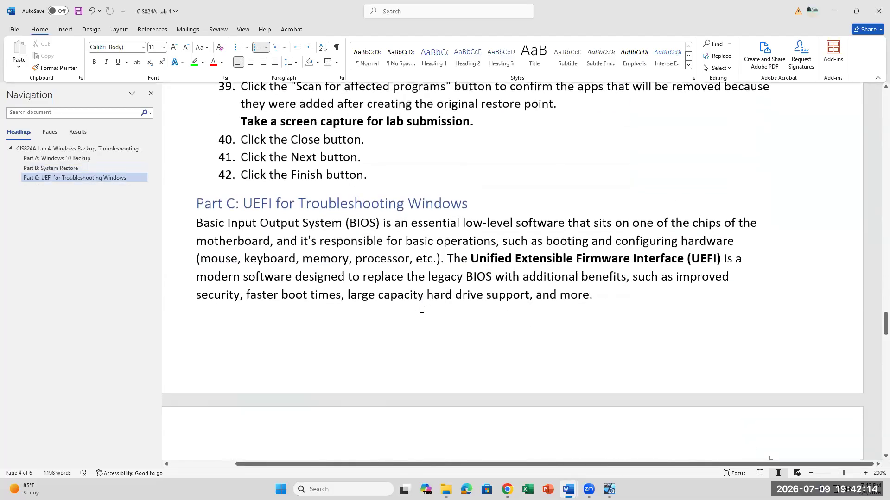
pyautogui.scroll(-8, 422, 309)
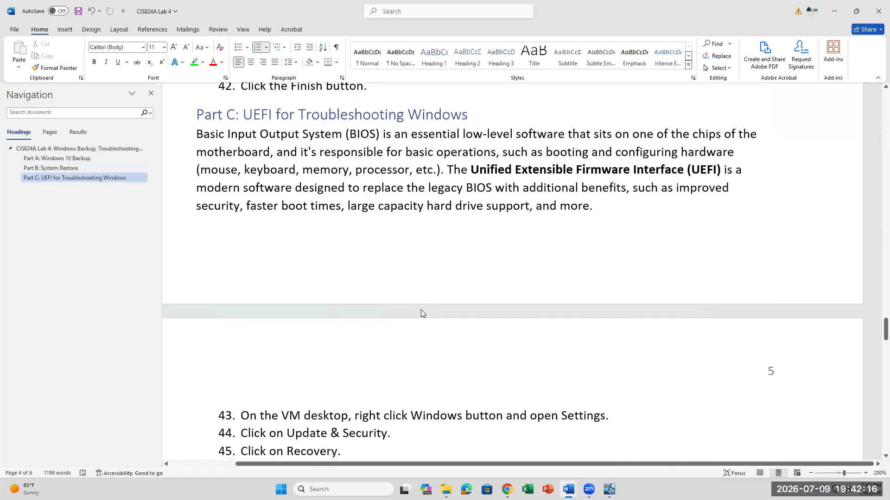
pyautogui.scroll(4, 421, 310)
pyautogui.scroll(-5, 421, 309)
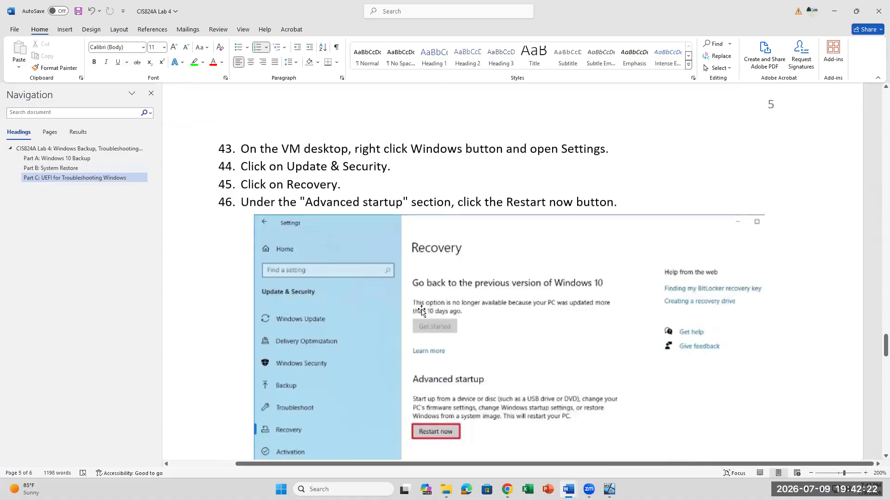
pyautogui.scroll(10, 421, 310)
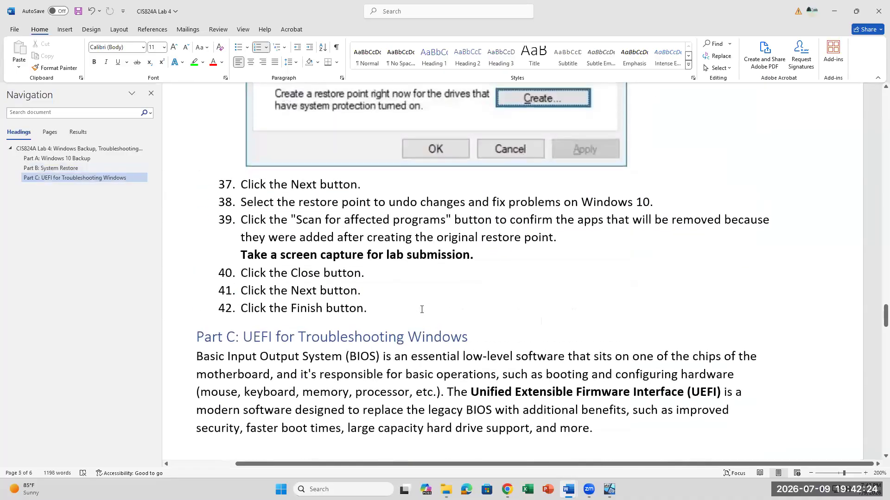
pyautogui.click(484, 331)
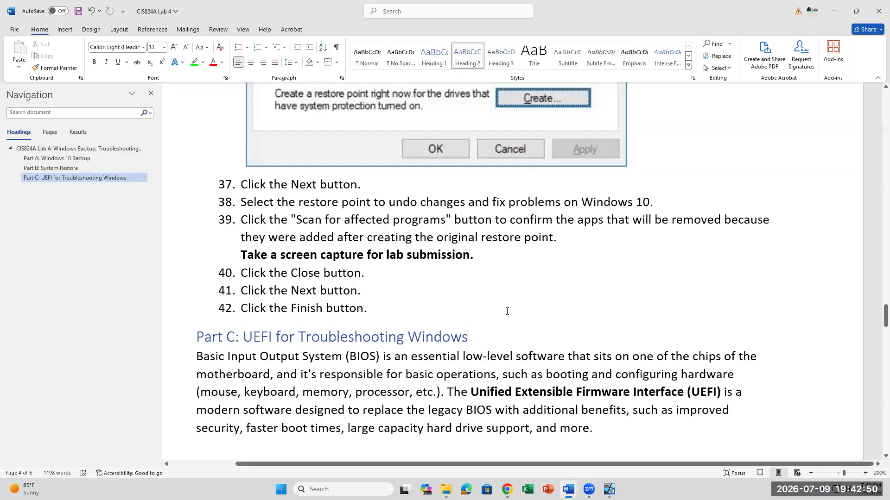
pyautogui.scroll(-10, 507, 311)
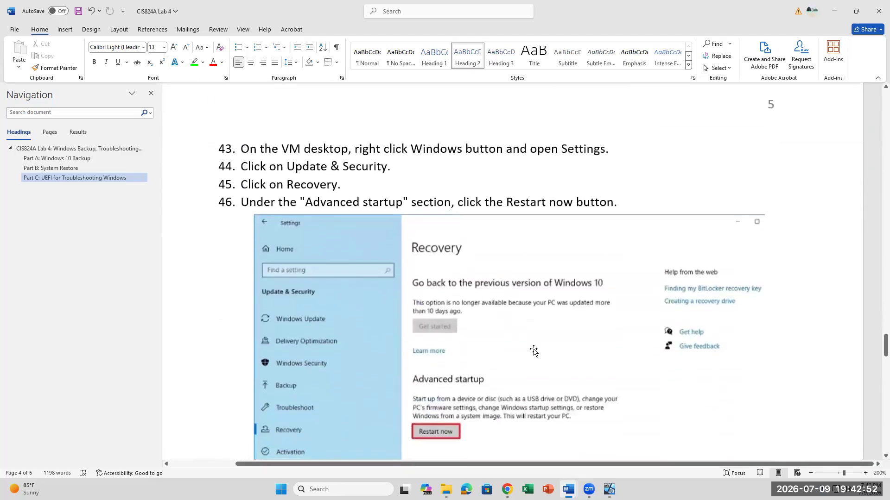
pyautogui.scroll(-10, 533, 350)
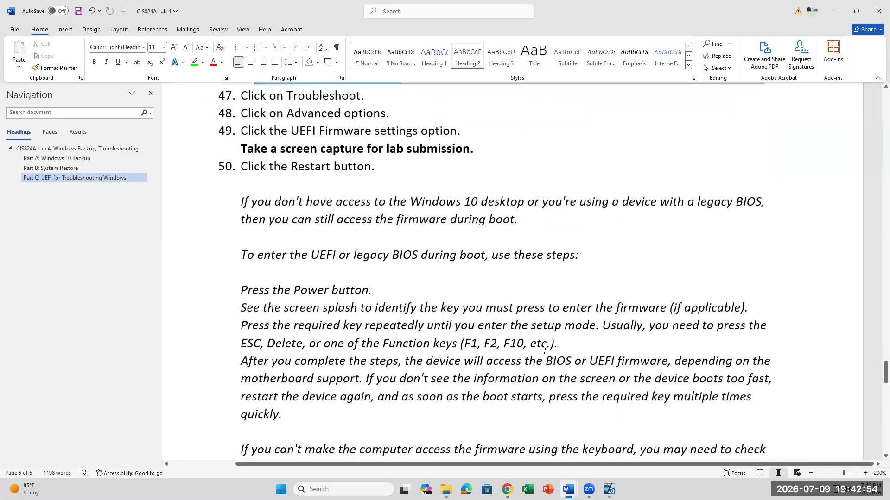
pyautogui.scroll(-1, 545, 351)
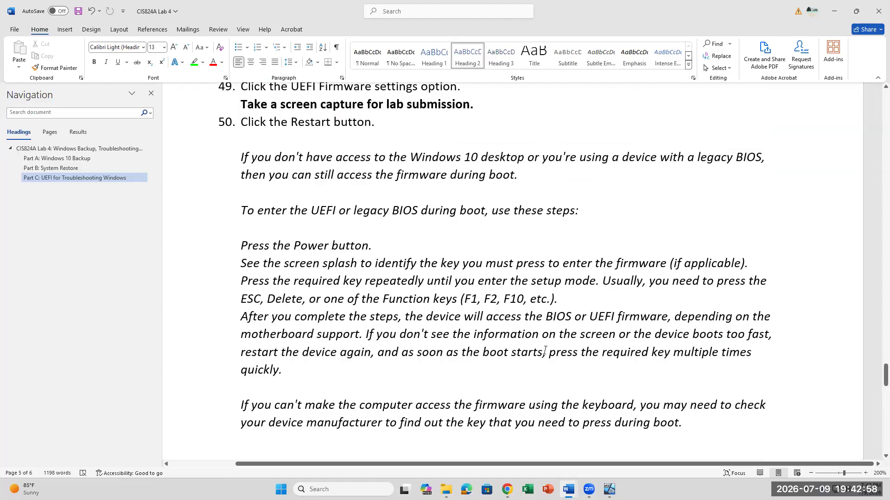
pyautogui.click(609, 481)
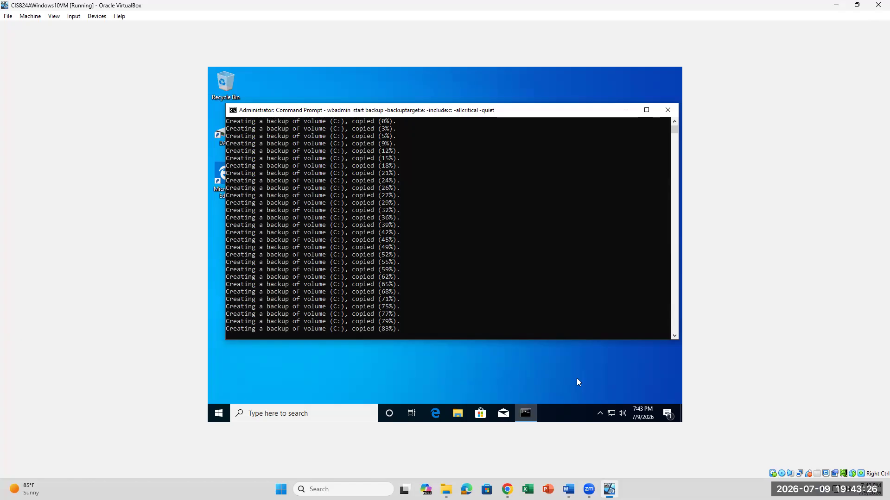
pyautogui.click(538, 373)
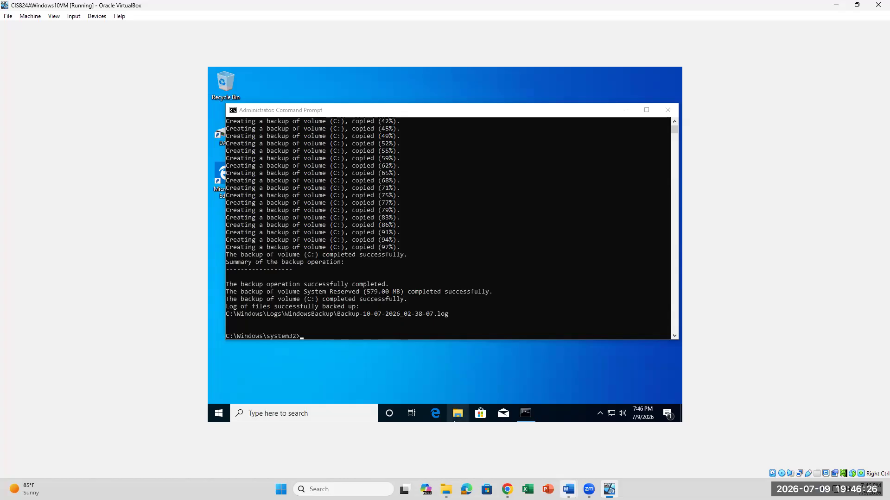
# Step: Switch back to the Lab 4 document and review Part C instructions 43 to 46 on opening Advanced startup from Recovery
pyautogui.click(568, 489)
pyautogui.click(676, 444)
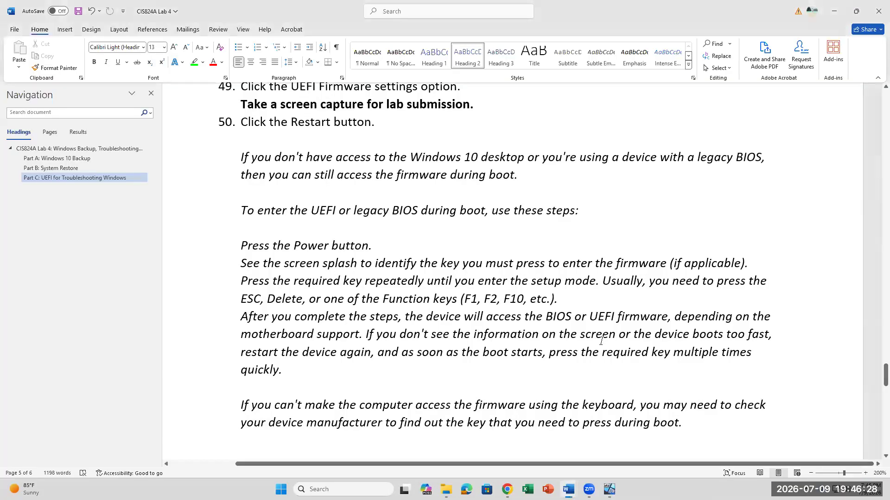
pyautogui.scroll(5, 602, 343)
pyautogui.scroll(12, 601, 344)
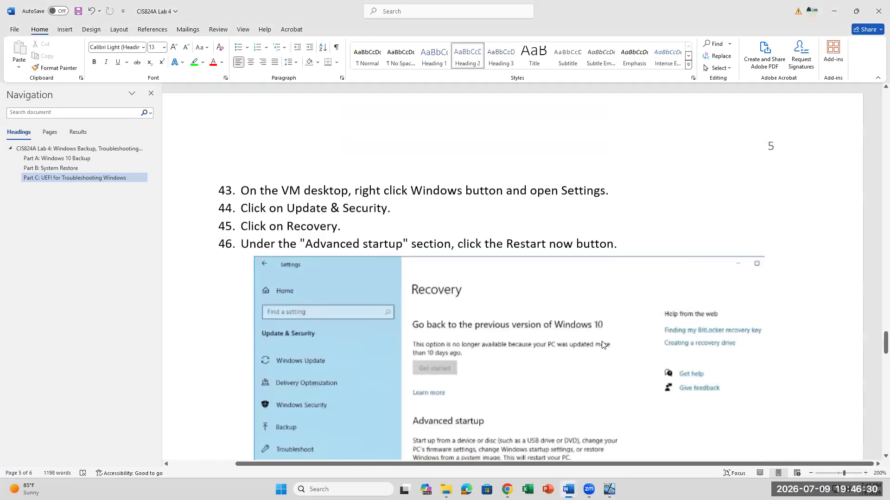
pyautogui.scroll(1, 602, 341)
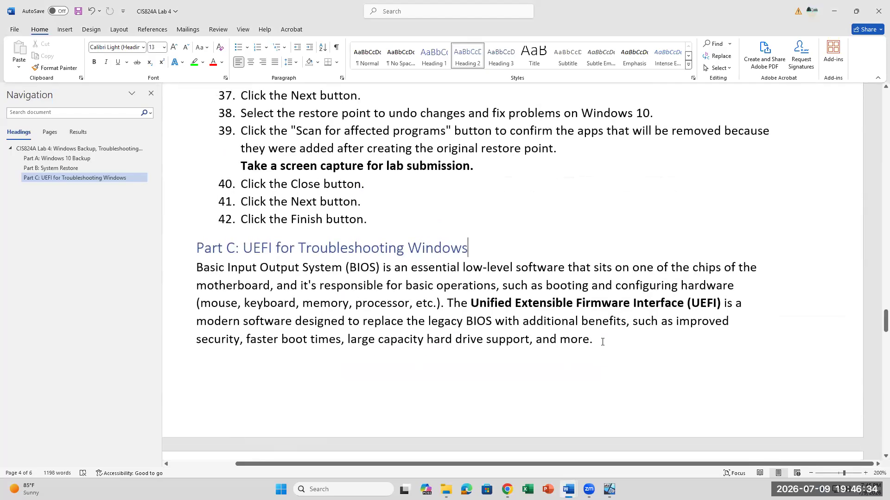
pyautogui.scroll(-8, 603, 342)
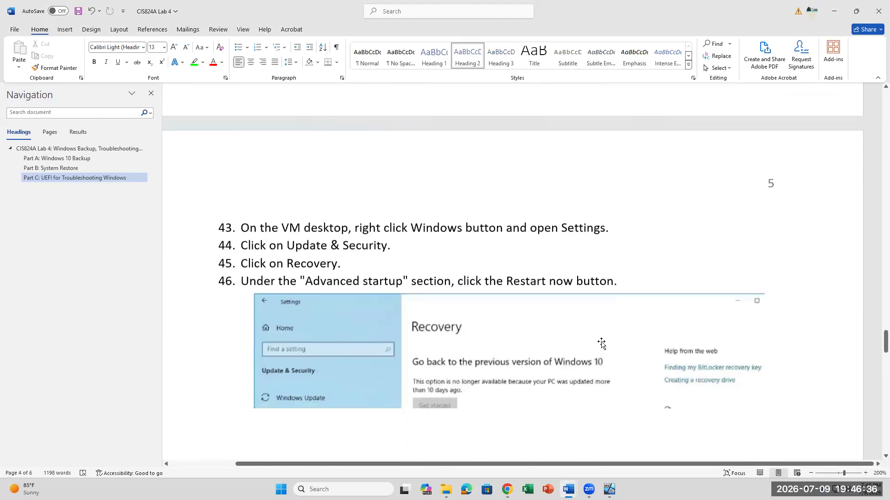
pyautogui.scroll(-1, 601, 343)
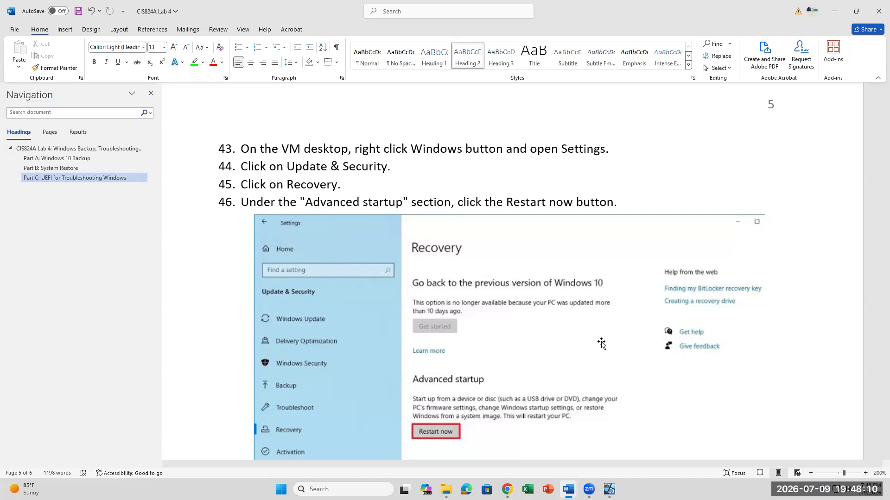
# Step: Go back in the Lab 4 document to the Part B instructions 34 to 36 on reverting changes with System Restore
pyautogui.scroll(-1, 601, 343)
pyautogui.scroll(6, 601, 343)
pyautogui.scroll(3, 601, 342)
pyautogui.scroll(-3, 601, 342)
pyautogui.scroll(6, 601, 342)
pyautogui.scroll(6, 601, 343)
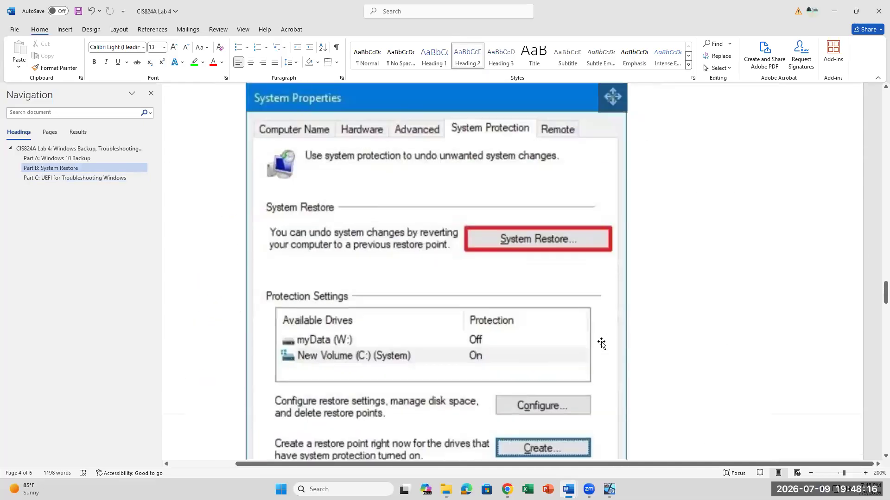
pyautogui.scroll(4, 600, 343)
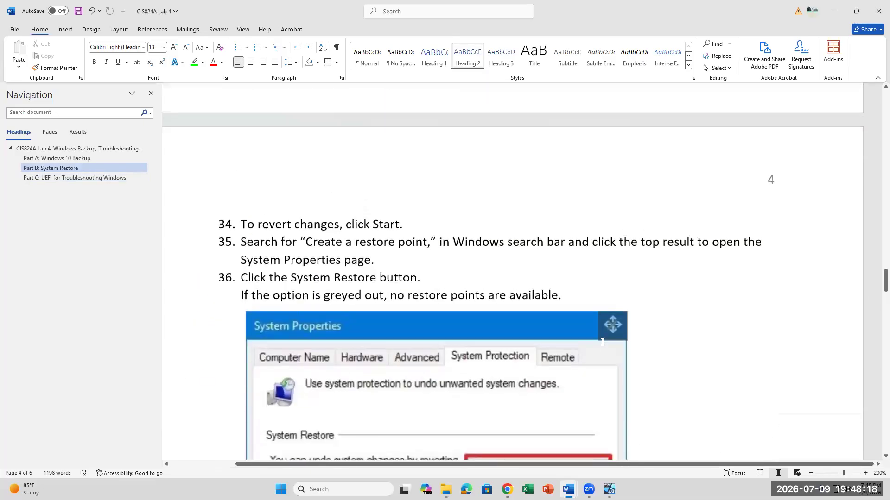
# Step: Switch to the Windows 10 virtual machine and close the Command Prompt with the exit command
pyautogui.scroll(-3, 601, 343)
pyautogui.scroll(-15, 601, 343)
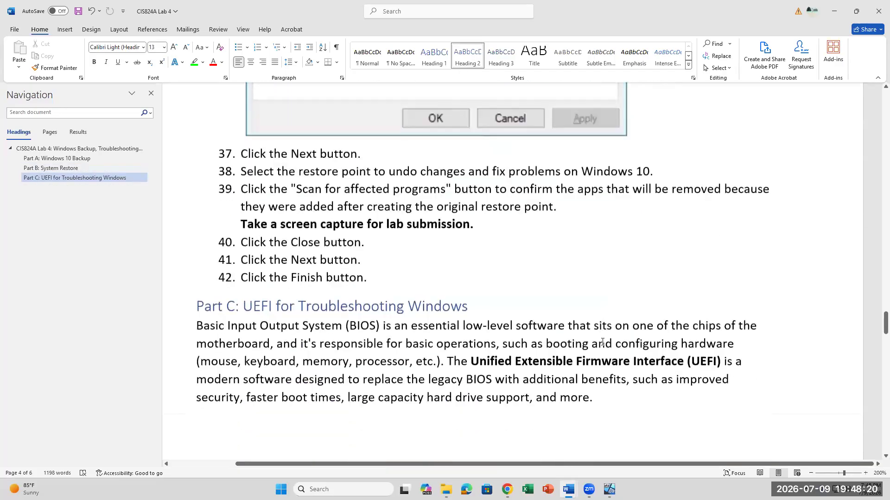
pyautogui.click(608, 489)
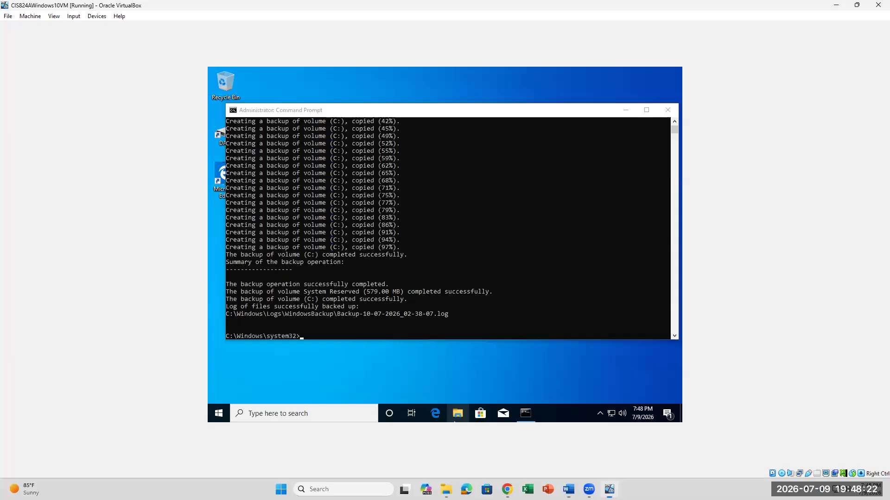
pyautogui.click(570, 324)
pyautogui.write('exit')
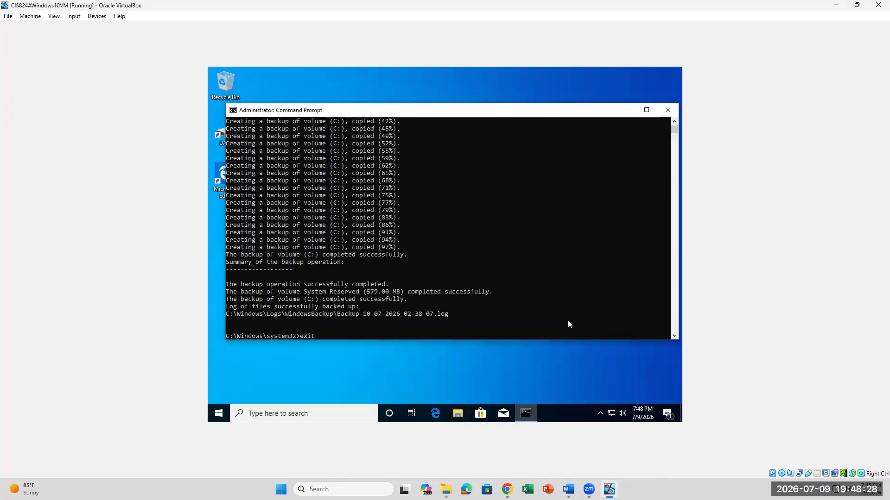
pyautogui.press('Return')
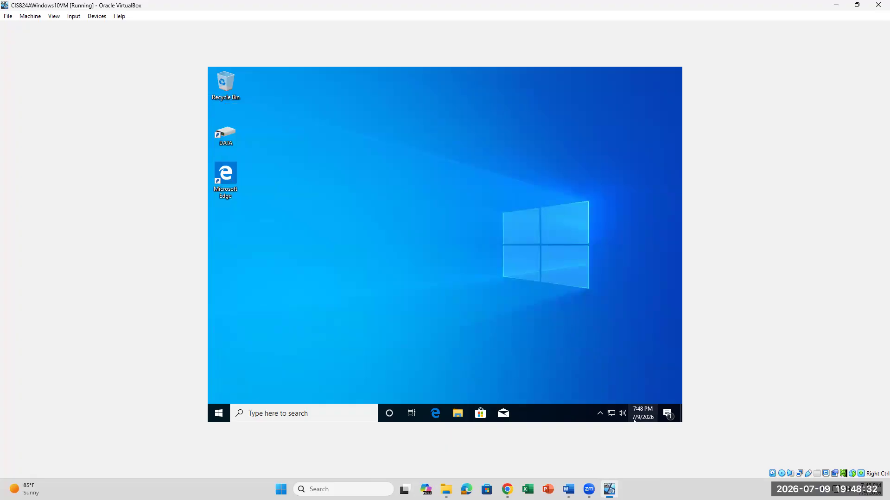
# Step: Switch back to the Lab 4 document and review Part B instructions 34 to 36 on opening System Restore
pyautogui.moveTo(568, 489)
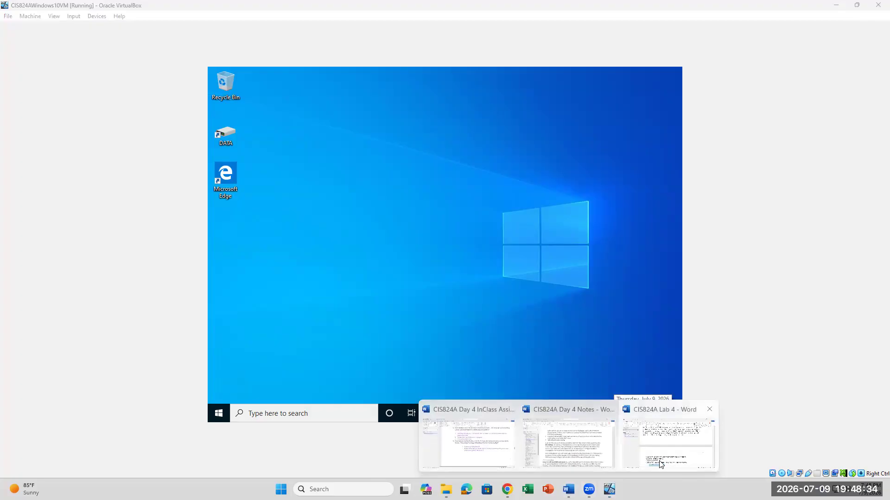
pyautogui.click(667, 442)
pyautogui.scroll(10, 541, 367)
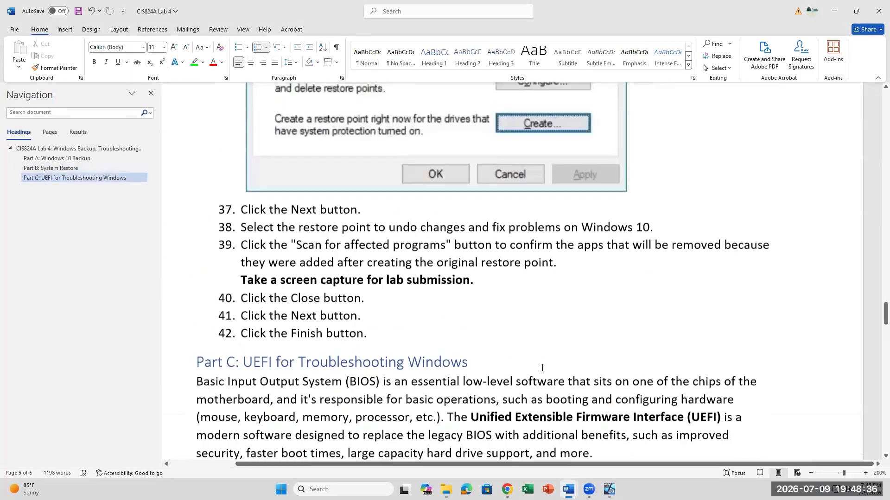
pyautogui.scroll(10, 541, 369)
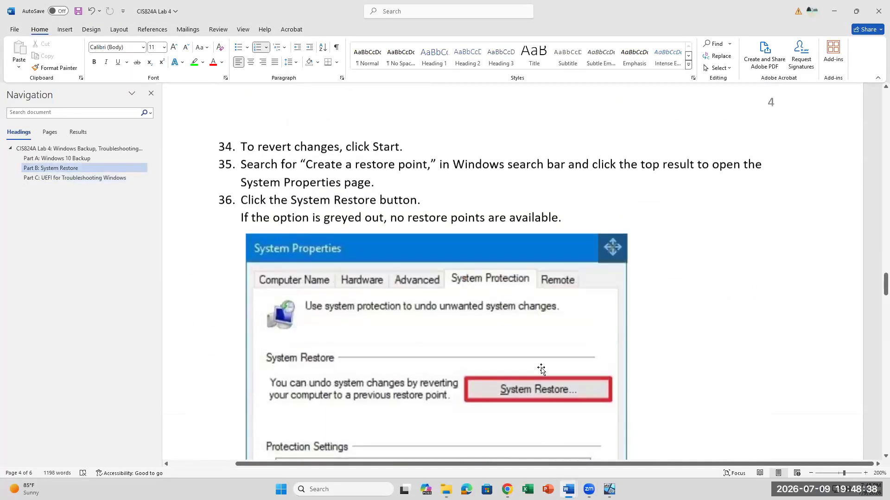
pyautogui.scroll(-4, 541, 369)
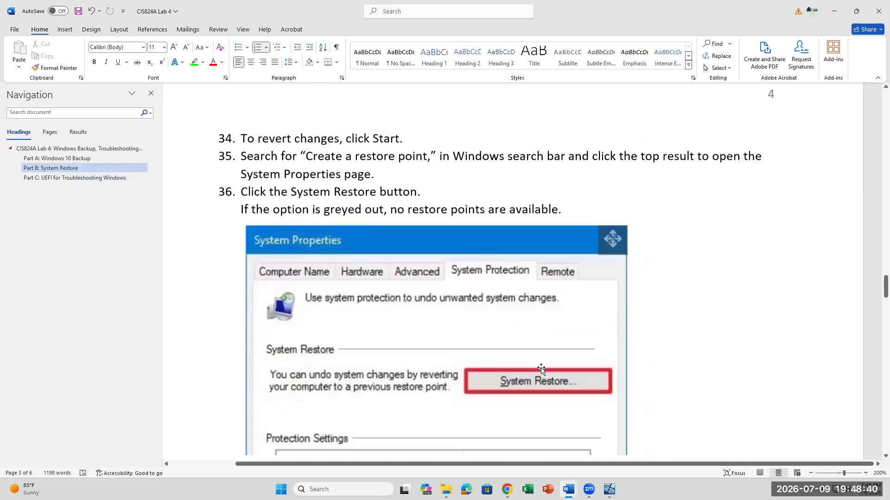
pyautogui.scroll(4, 541, 368)
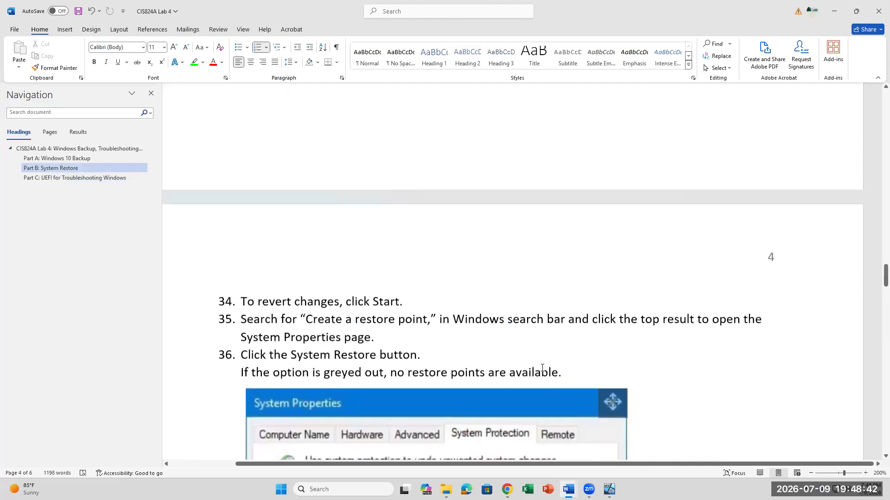
pyautogui.scroll(-2, 542, 369)
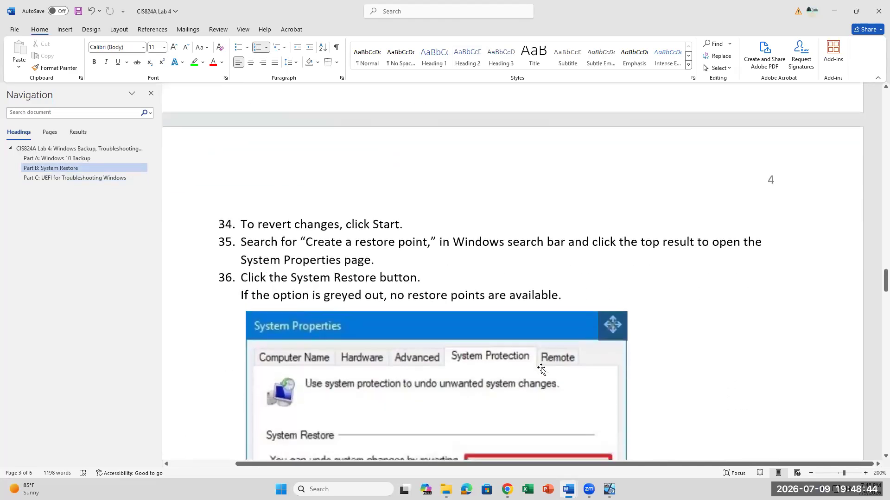
# Step: Go back to the beginning of Part B in the Lab 4 document and read instructions 27 to 30
pyautogui.scroll(15, 541, 369)
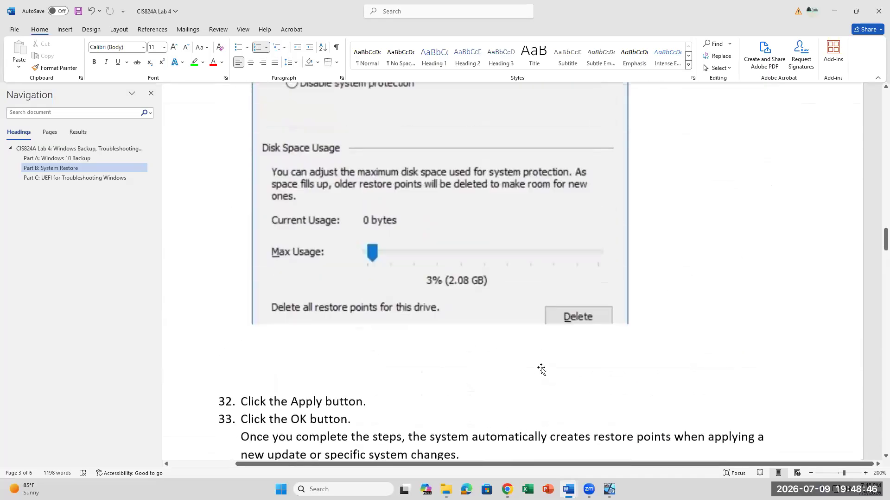
pyautogui.scroll(20, 541, 370)
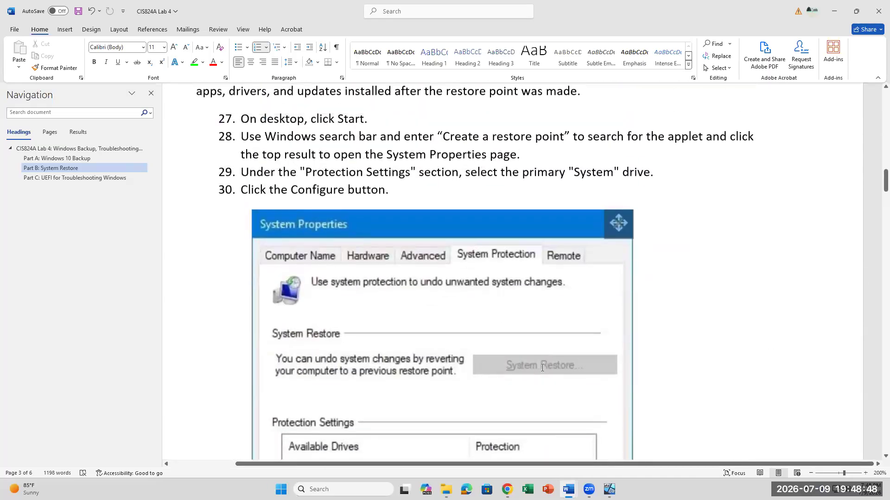
pyautogui.scroll(4, 541, 367)
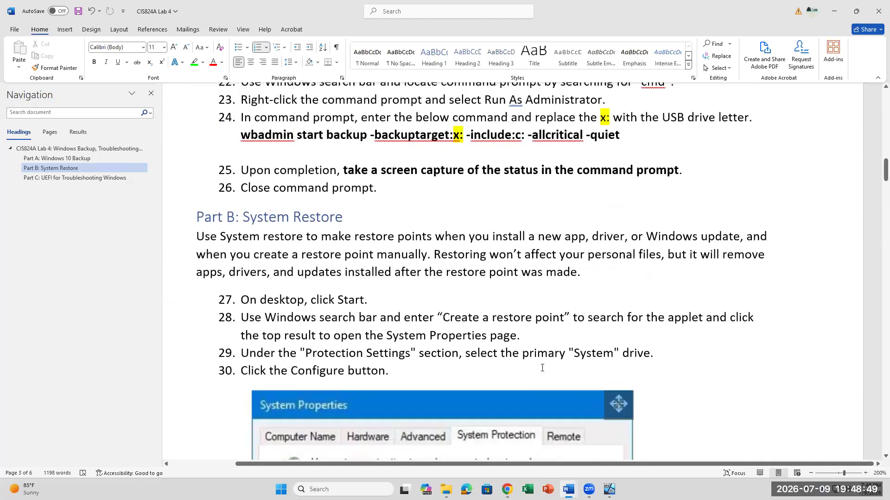
pyautogui.click(366, 175)
pyautogui.scroll(-3, 482, 219)
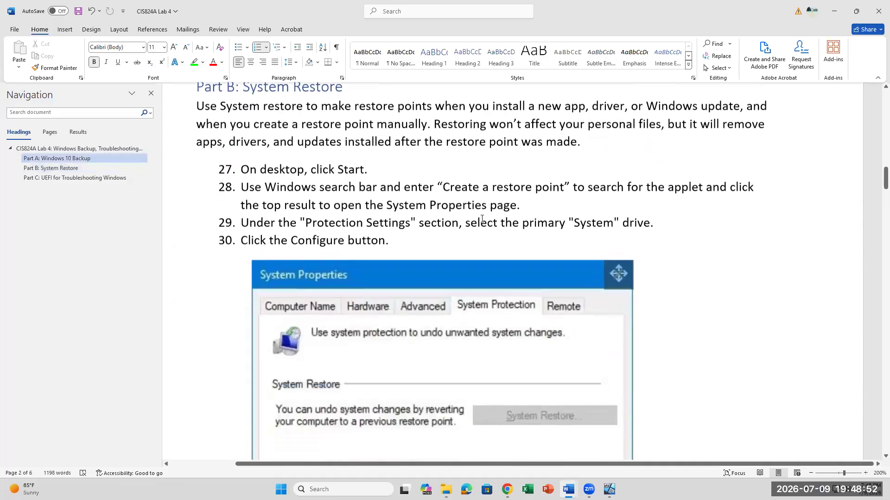
pyautogui.scroll(-2, 482, 219)
pyautogui.scroll(3, 482, 218)
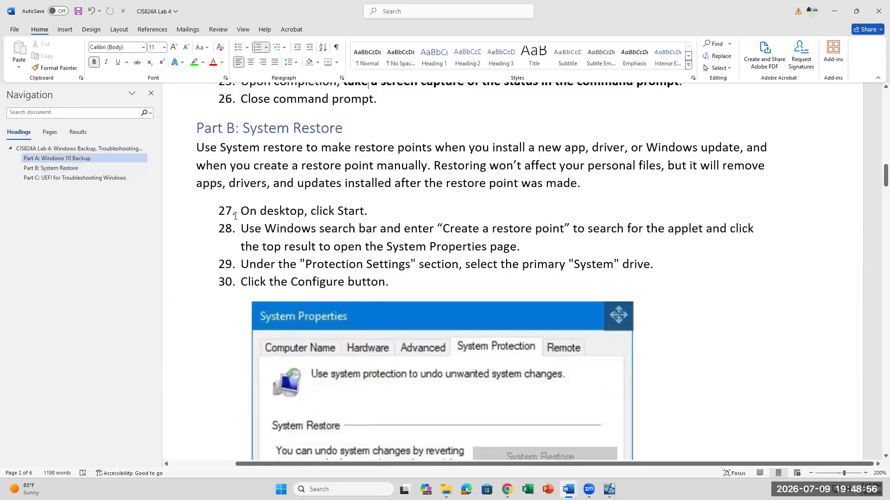
pyautogui.click(249, 228)
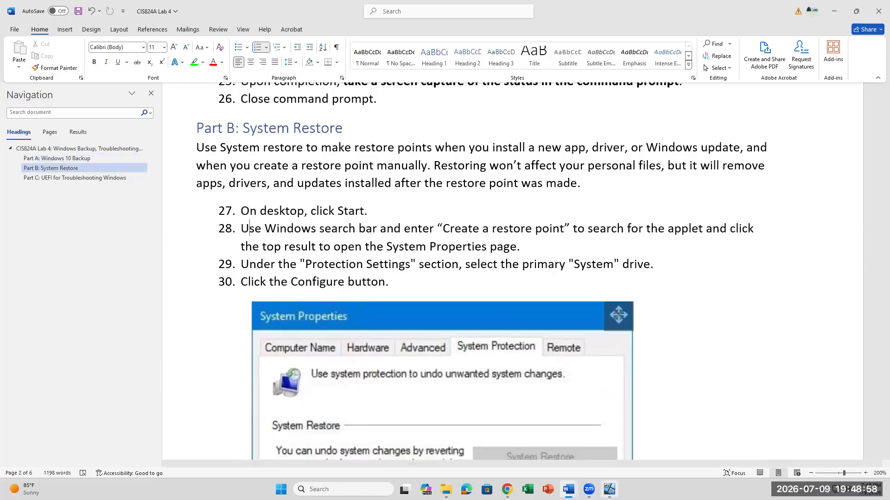
# Step: In the virtual machine, search Windows for "create a restore point" and open the System Properties page
pyautogui.click(609, 489)
pyautogui.click(312, 412)
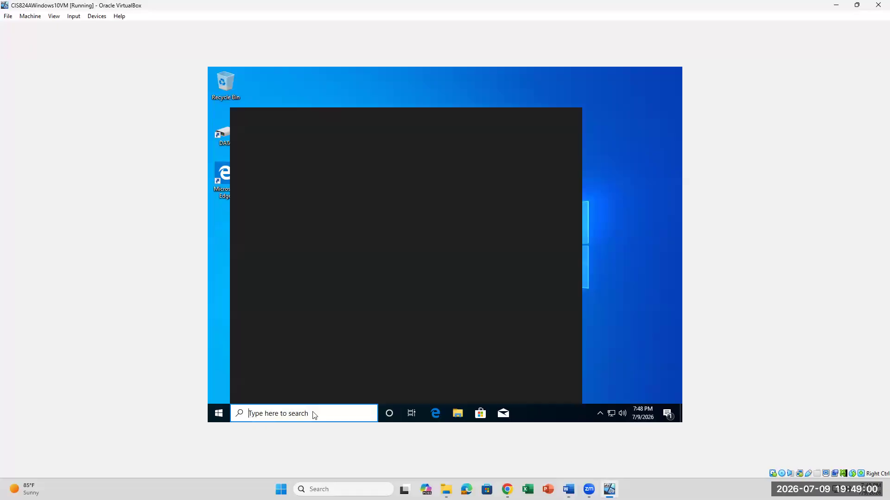
pyautogui.write('cre')
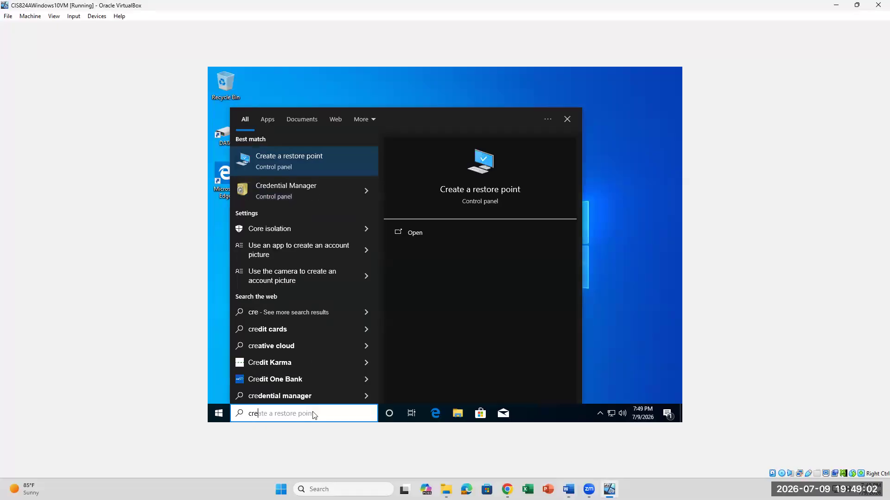
pyautogui.press('Tab')
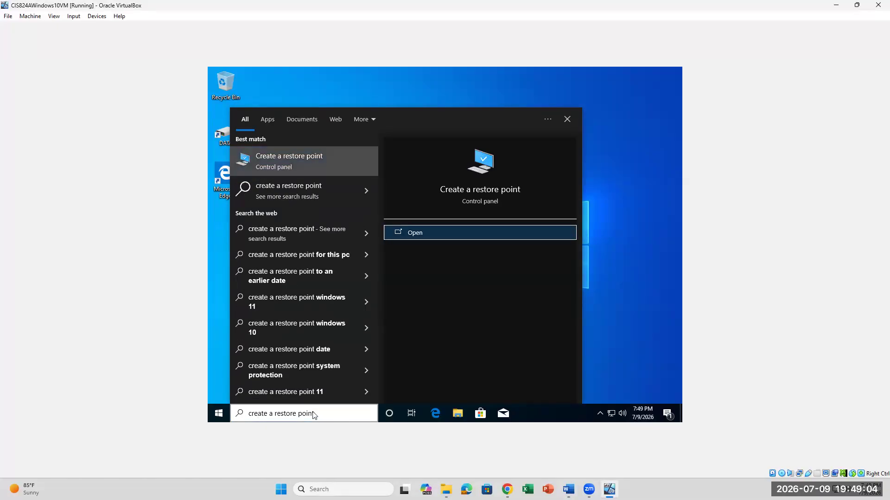
pyautogui.press('Return')
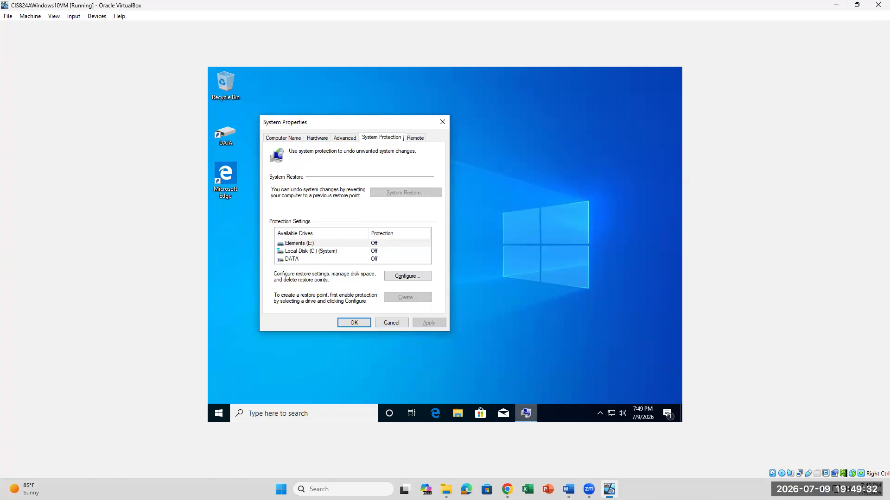
# Step: Compare System Properties with the Lab 4 document and read instructions 28 to 31 on configuring system protection
pyautogui.moveTo(568, 489)
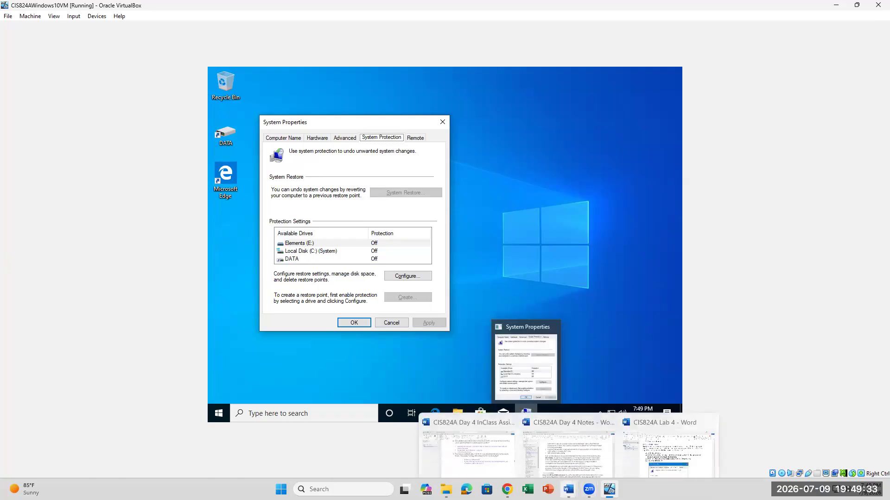
pyautogui.click(642, 457)
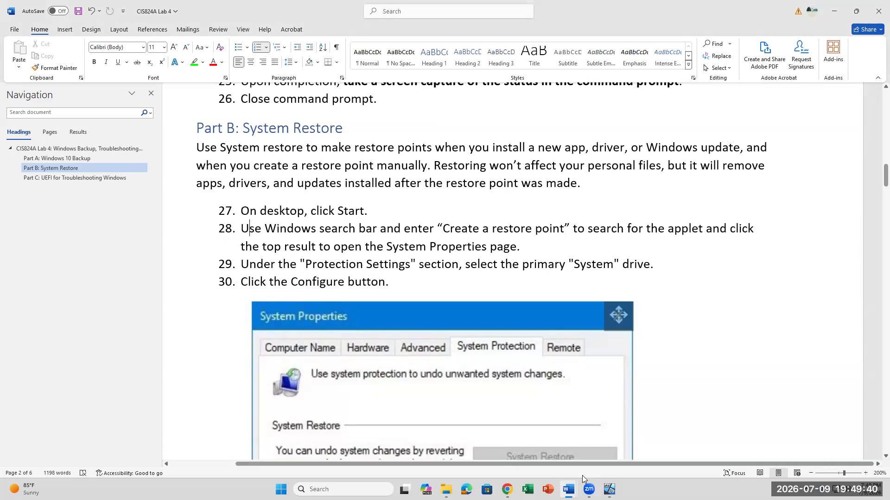
pyautogui.click(609, 489)
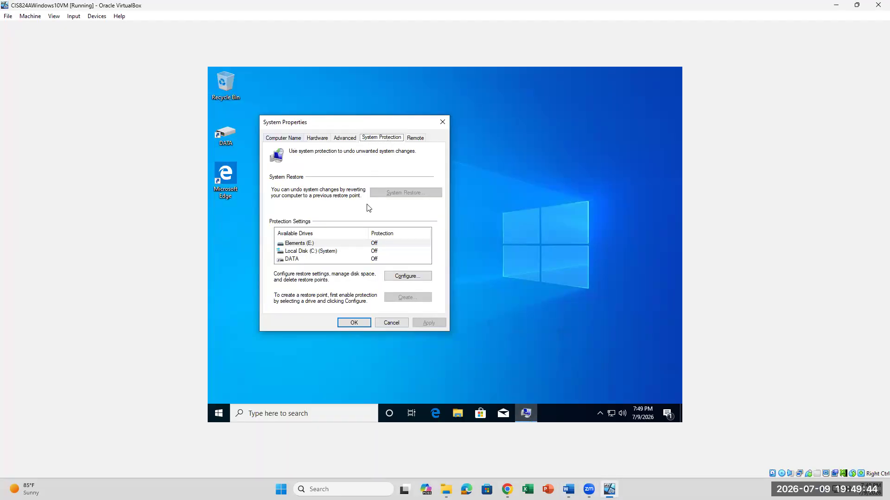
pyautogui.moveTo(569, 489)
pyautogui.click(663, 443)
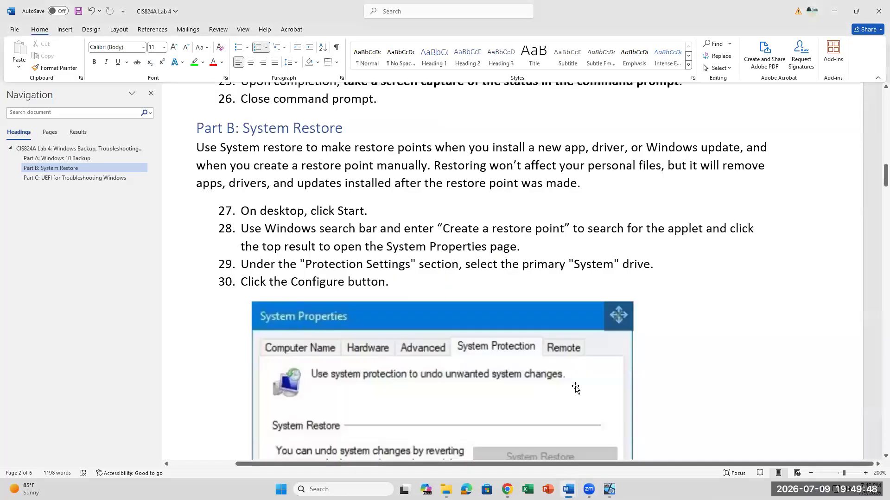
pyautogui.scroll(-7, 575, 388)
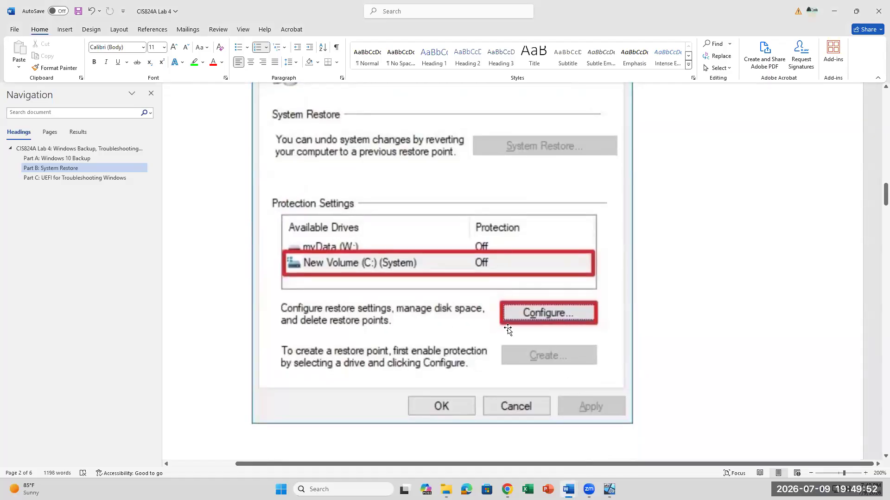
pyautogui.scroll(-4, 507, 328)
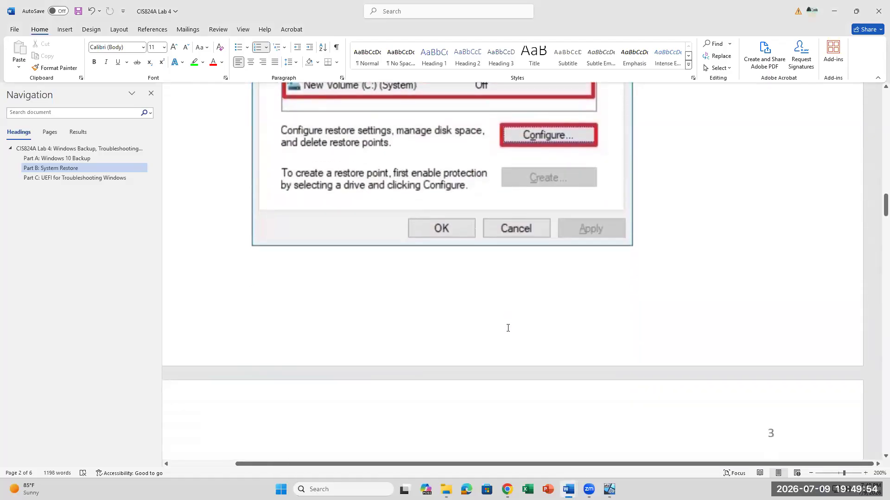
pyautogui.scroll(-4, 538, 362)
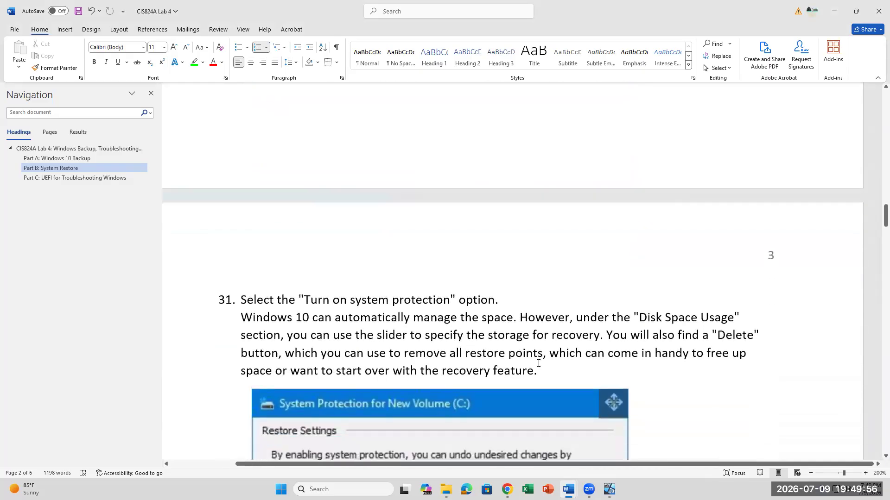
pyautogui.scroll(-2, 539, 363)
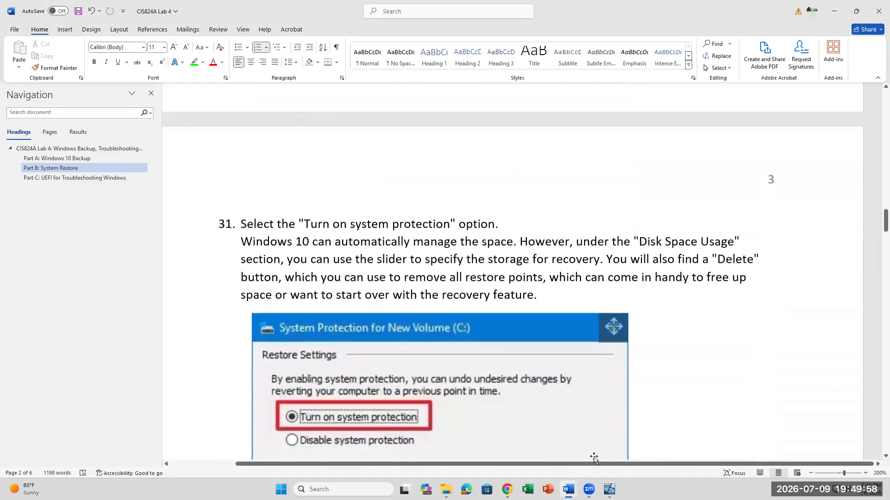
# Step: Return to System Properties in the virtual machine and select the Elements (E:) drive under Protection Settings
pyautogui.hotkey('alt', 'Tab')
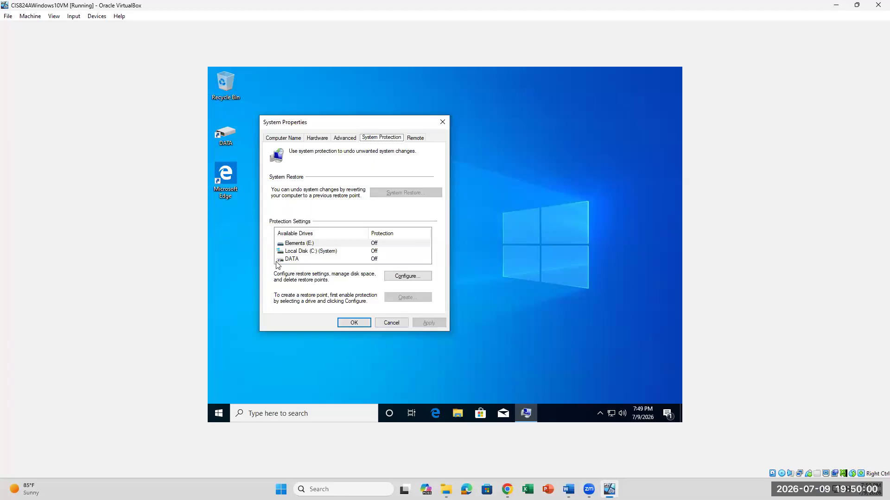
pyautogui.click(300, 260)
pyautogui.click(310, 245)
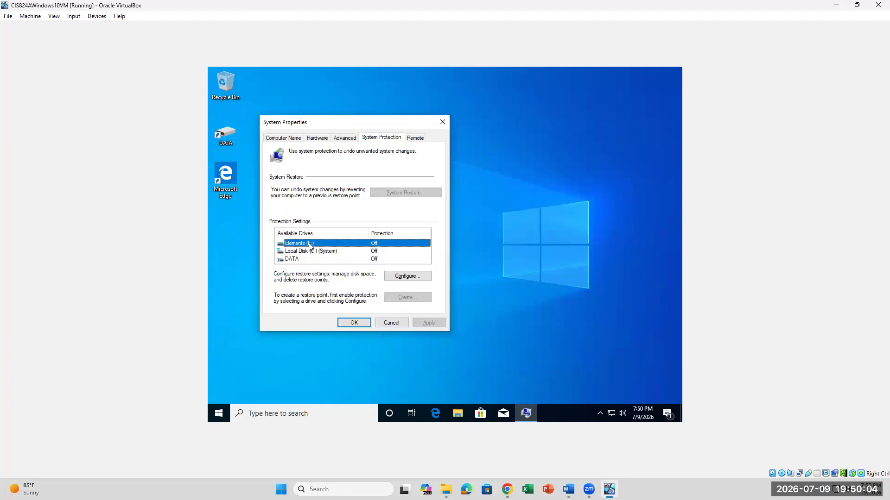
# Step: Switch to the Lab 4 document and read Part B instructions 31 to 36 on turning on protection and reverting changes
pyautogui.click(568, 489)
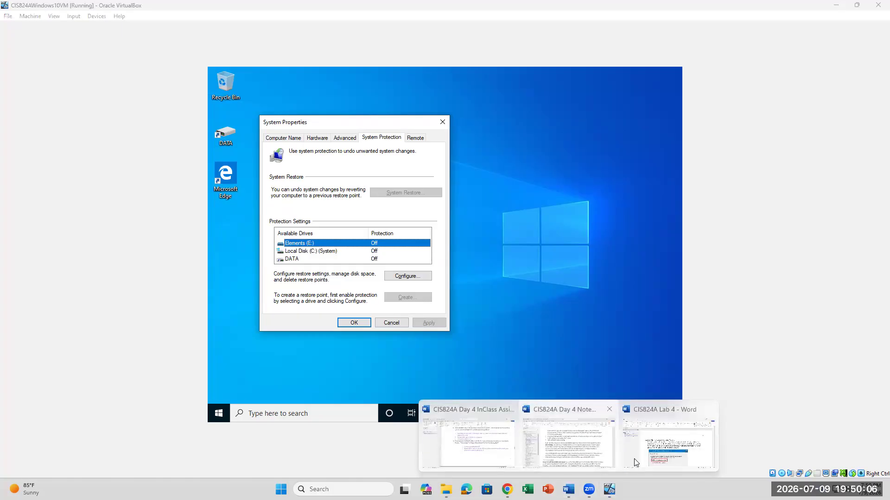
pyautogui.click(633, 458)
pyautogui.scroll(-3, 492, 371)
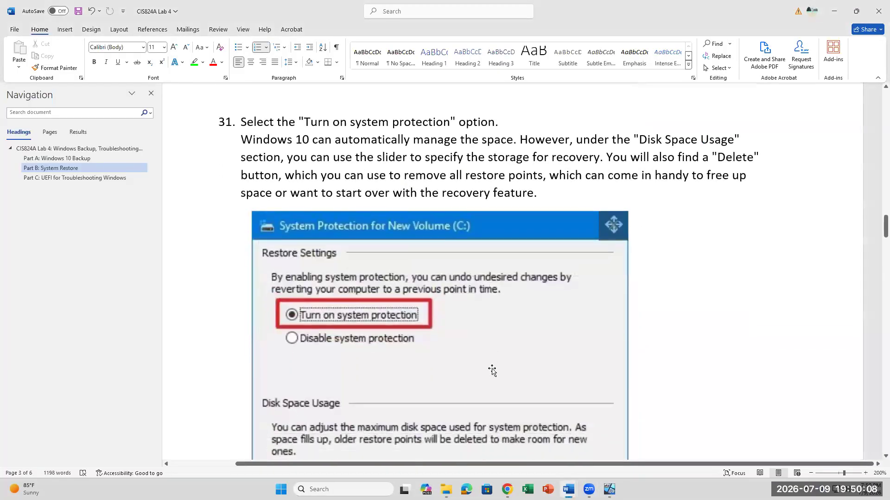
pyautogui.scroll(-10, 492, 371)
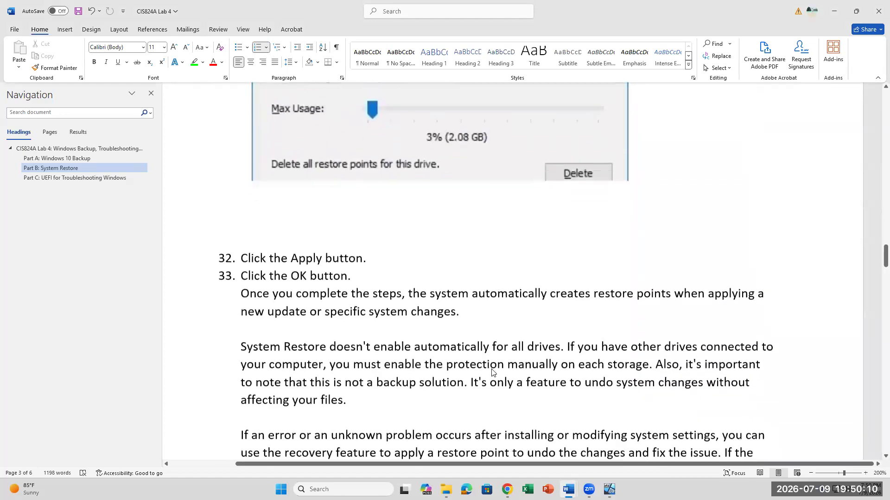
pyautogui.scroll(-15, 492, 371)
pyautogui.scroll(-3, 492, 371)
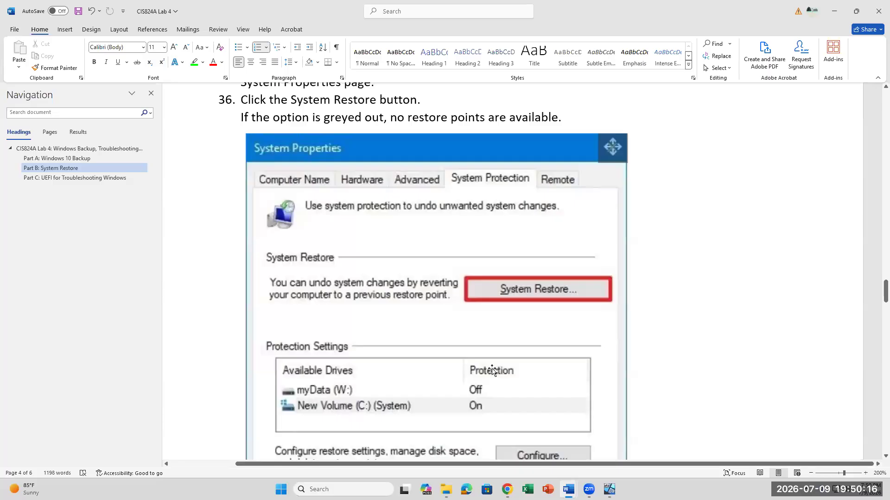
pyautogui.scroll(1, 492, 371)
pyautogui.scroll(-6, 492, 370)
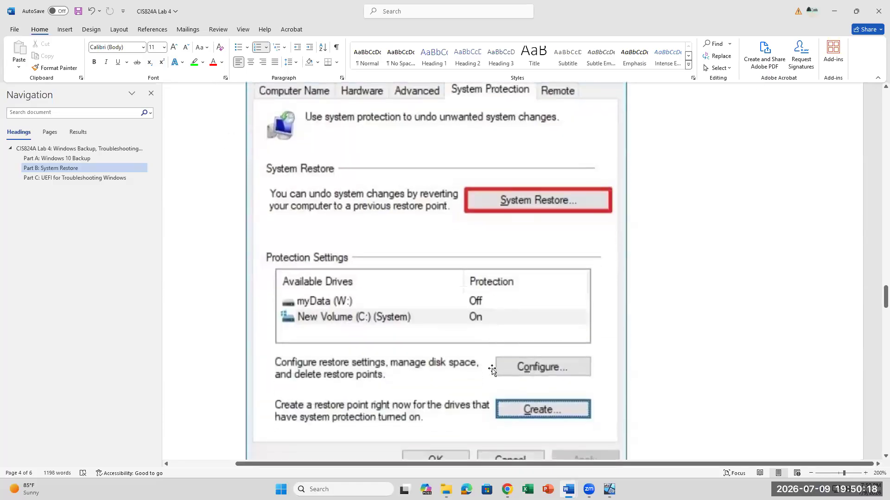
# Step: Switch to the Windows 10 virtual machine and turn on system protection for Local Disk (C:)
pyautogui.scroll(2, 492, 371)
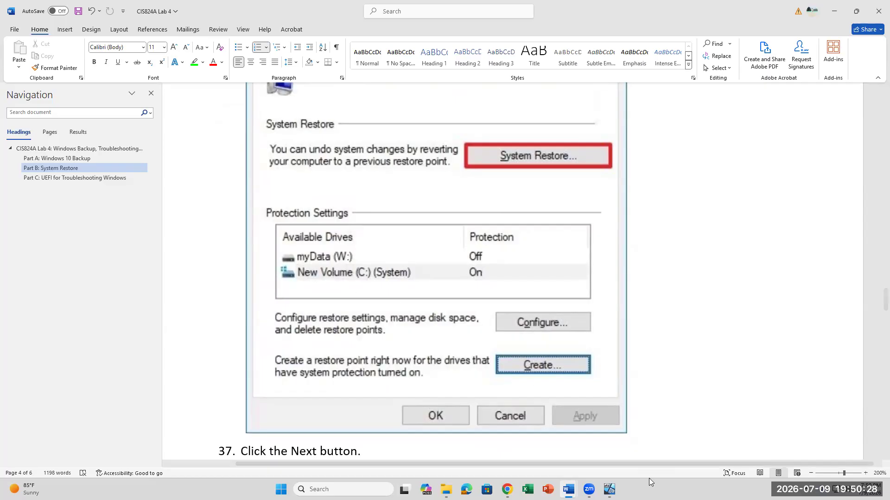
pyautogui.click(608, 490)
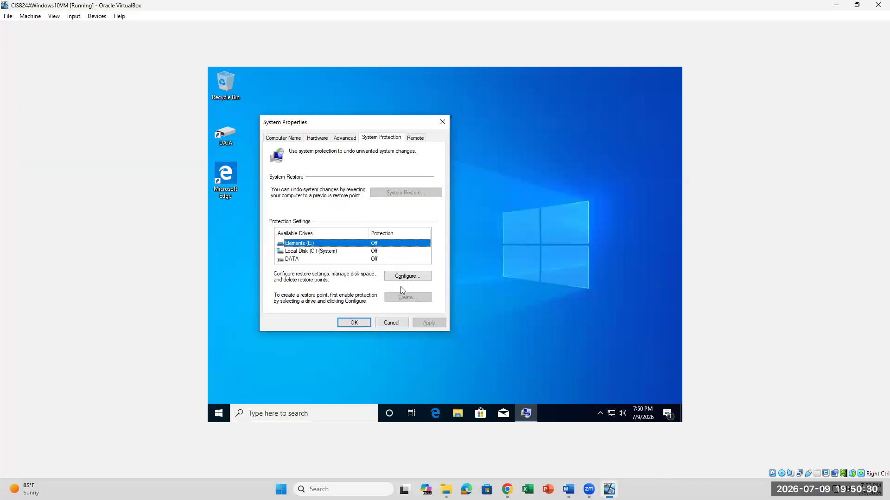
pyautogui.click(306, 252)
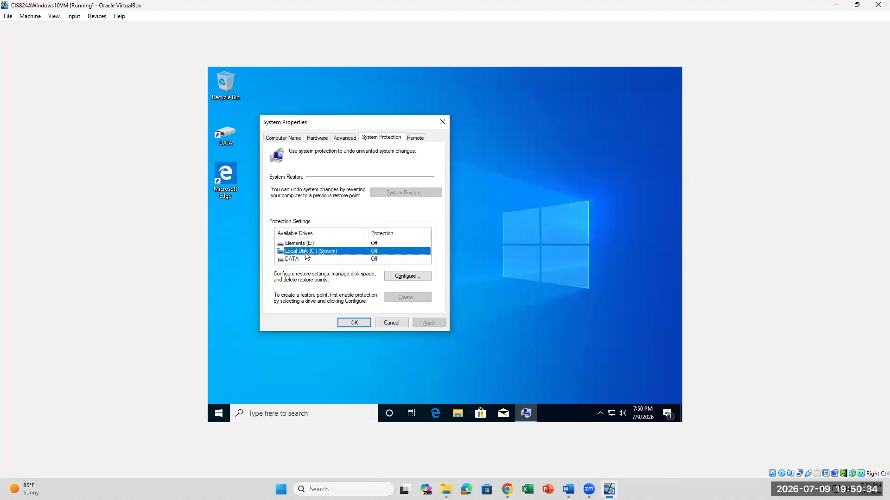
pyautogui.click(402, 277)
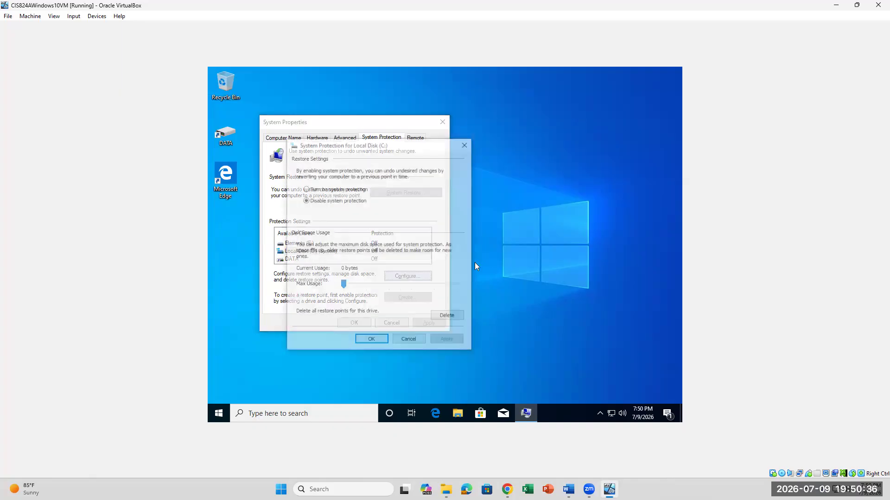
pyautogui.click(305, 189)
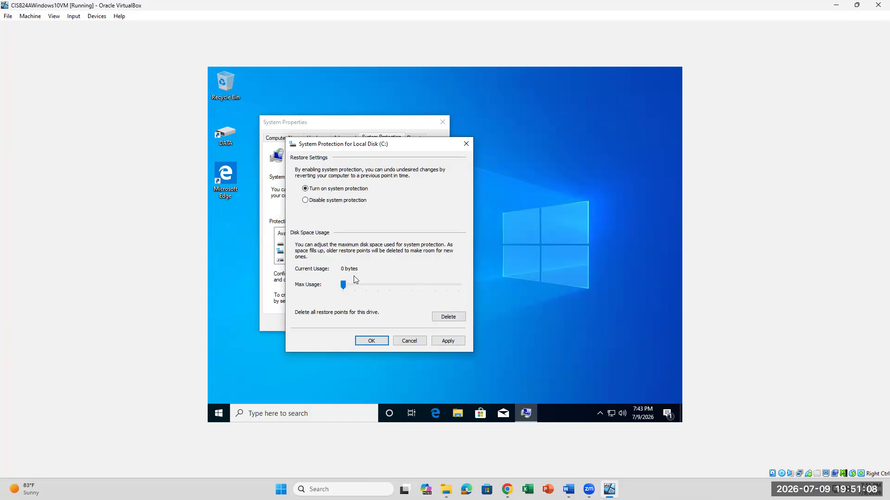
pyautogui.click(440, 341)
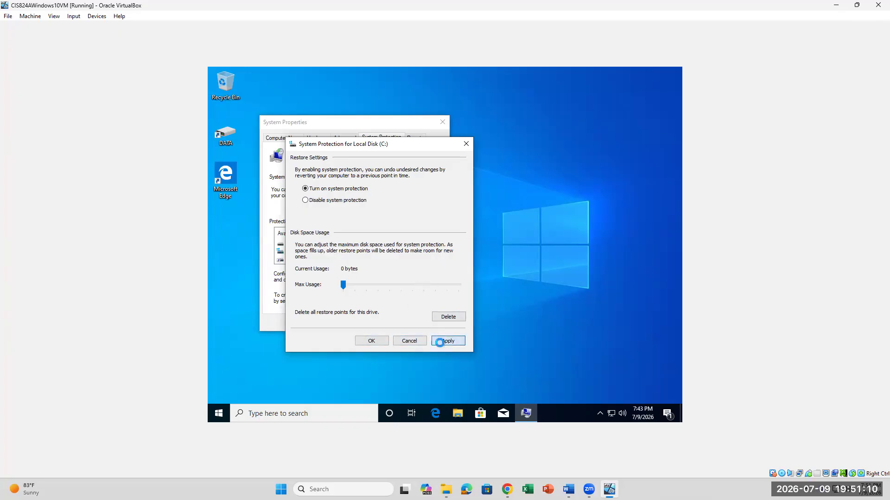
pyautogui.click(362, 343)
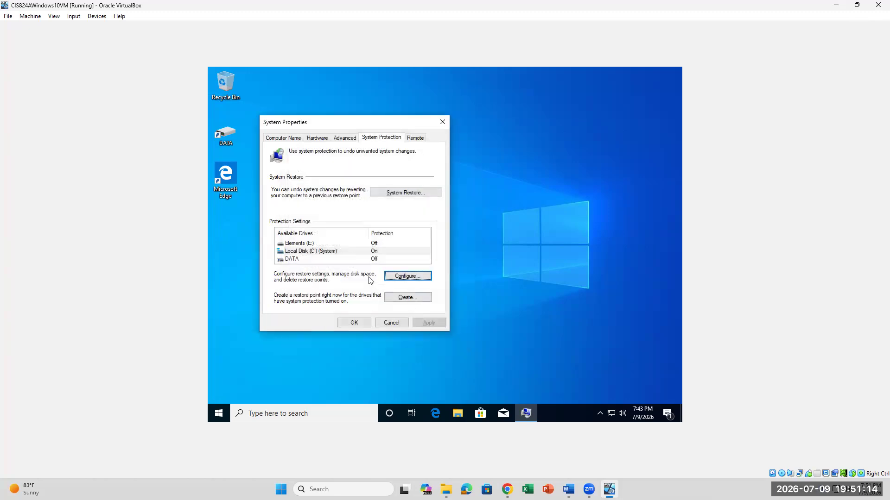
pyautogui.click(377, 255)
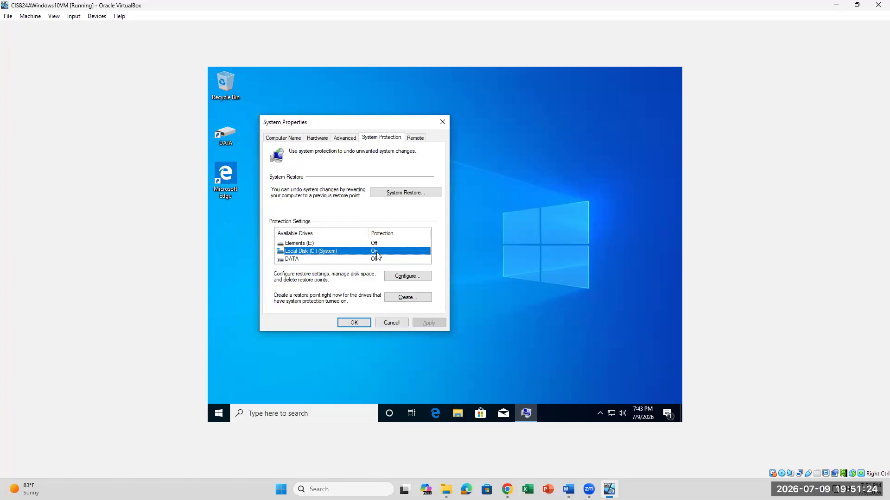
pyautogui.click(397, 299)
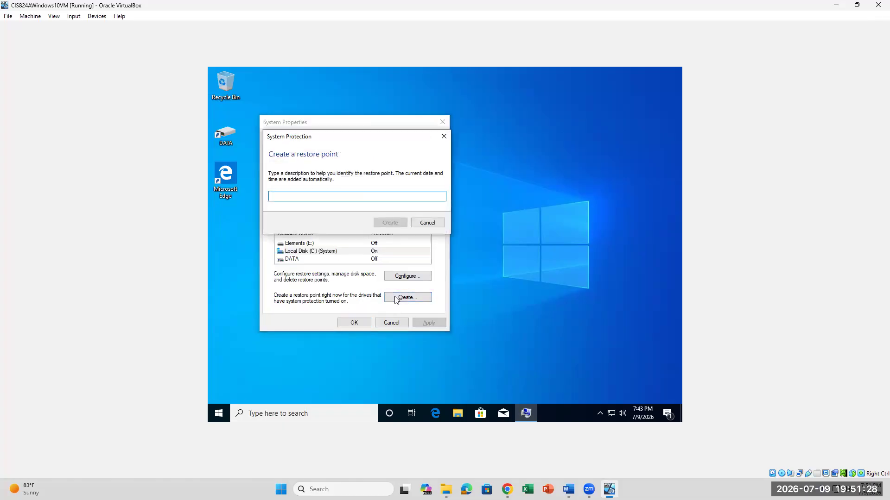
pyautogui.click(444, 136)
# Step: Switch to the Lab 4 document and reread Part B instructions 34 to 42 on reverting changes with System Restore
pyautogui.moveTo(568, 489)
pyautogui.click(658, 454)
pyautogui.scroll(-5, 539, 355)
pyautogui.scroll(-2, 539, 355)
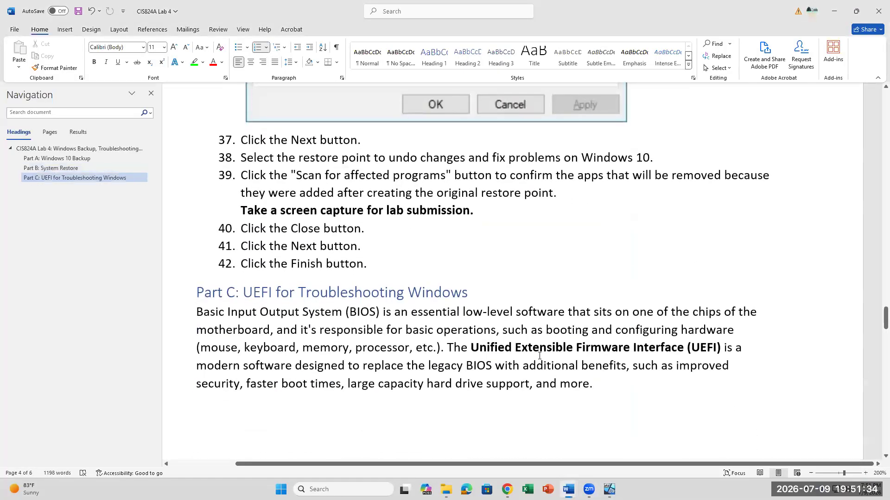
pyautogui.scroll(5, 539, 355)
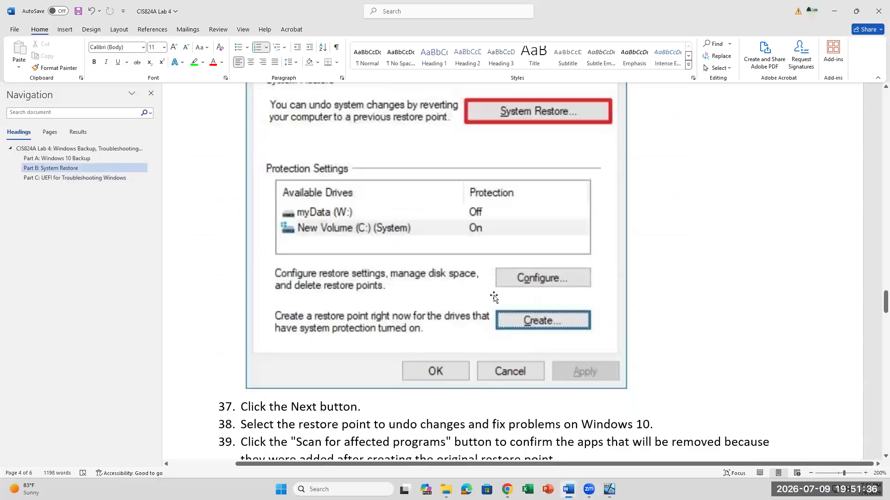
pyautogui.scroll(-2, 512, 357)
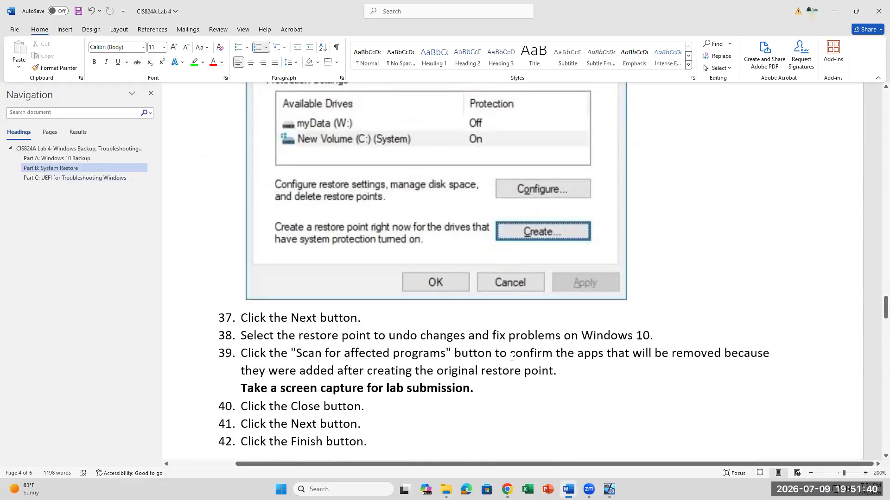
pyautogui.scroll(2, 512, 357)
pyautogui.scroll(-2, 511, 357)
pyautogui.scroll(-2, 512, 357)
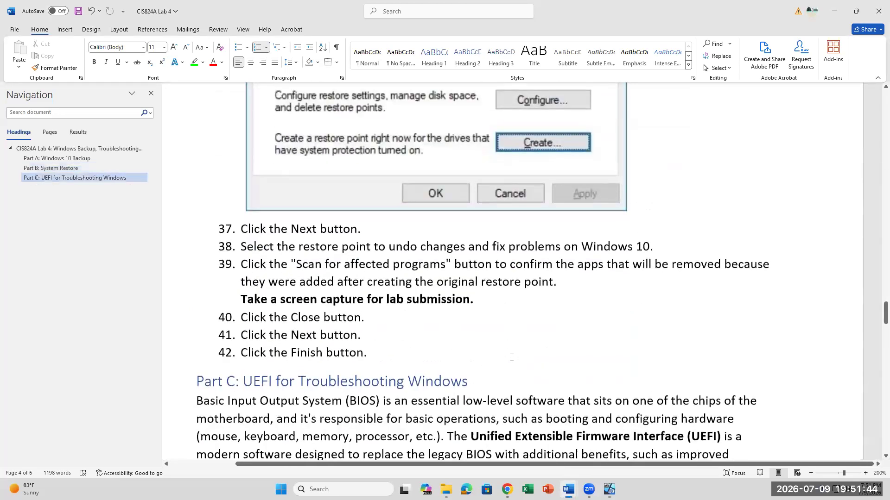
pyautogui.scroll(14, 512, 357)
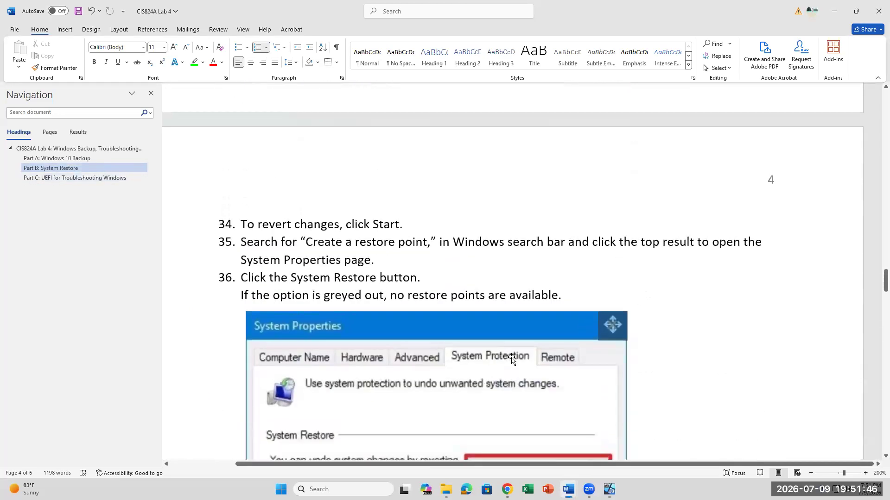
pyautogui.scroll(-8, 511, 358)
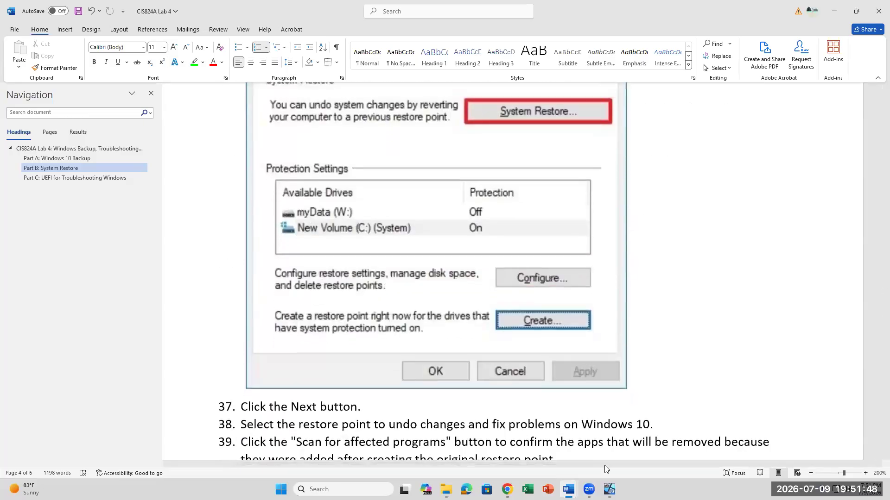
# Step: Return to System Properties in the virtual machine and create a restore point with the description CIS824A
pyautogui.click(608, 489)
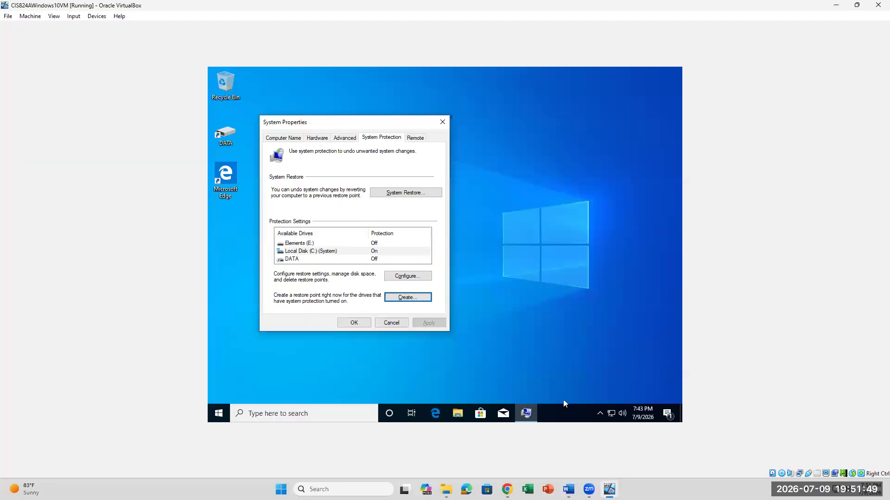
pyautogui.click(421, 302)
pyautogui.write('CIS824A')
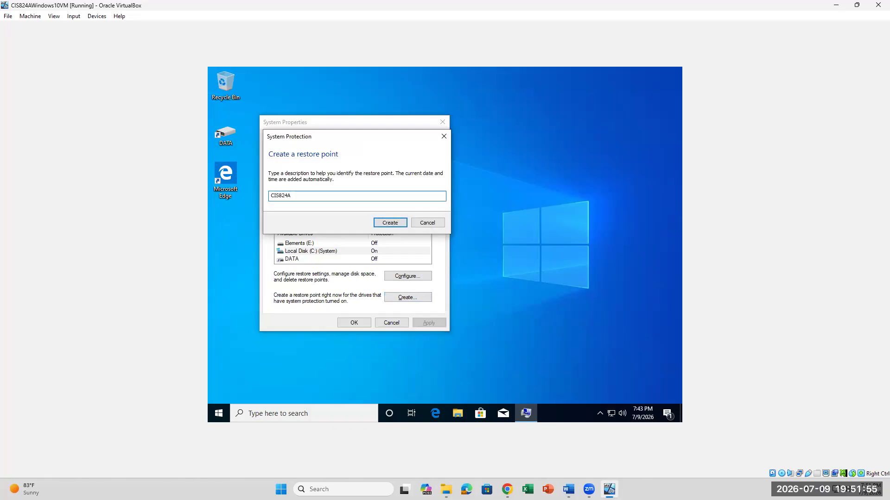
pyautogui.click(383, 224)
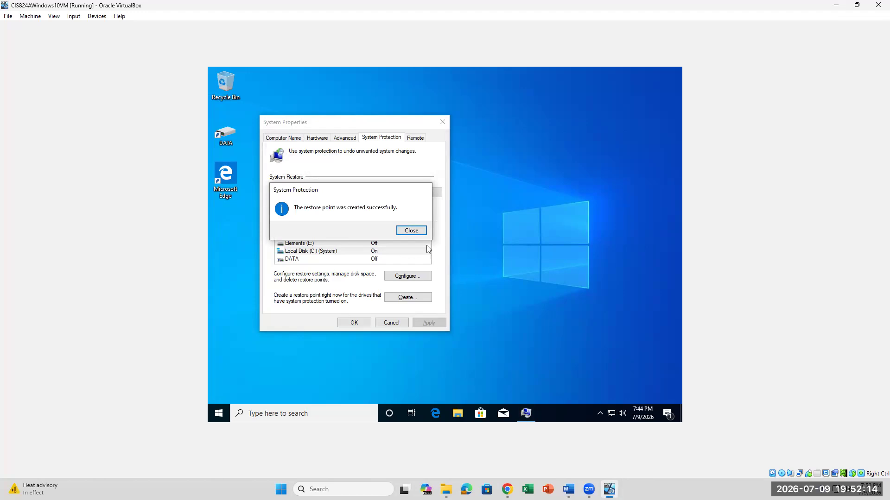
pyautogui.click(416, 232)
pyautogui.click(410, 231)
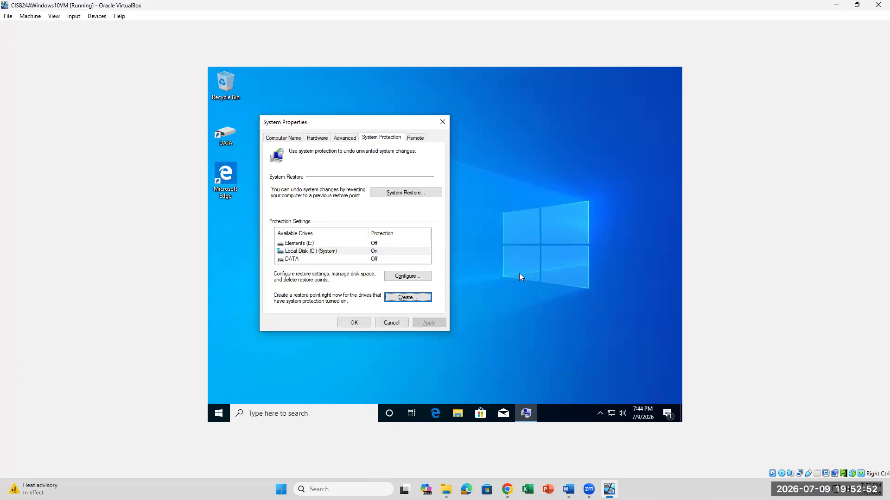
# Step: Check instructions 37 to 42 in the Lab 4 document on selecting a restore point and scanning for affected programs
pyautogui.moveTo(568, 489)
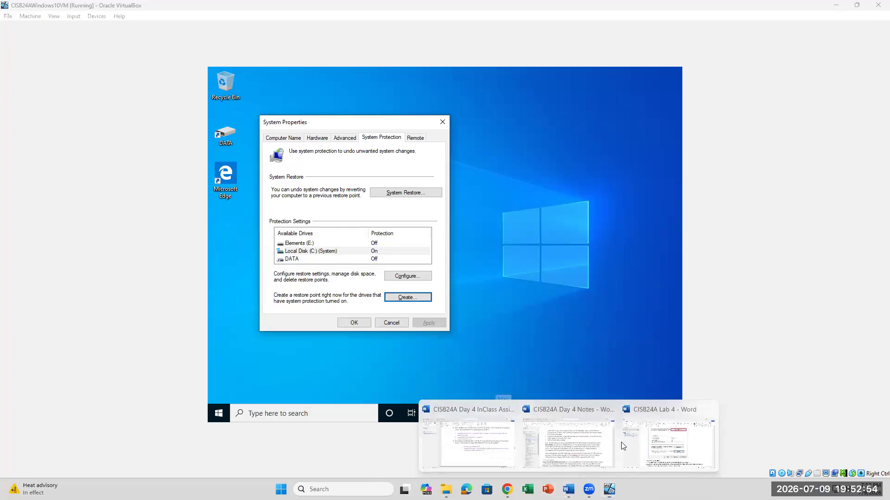
pyautogui.click(642, 445)
pyautogui.scroll(-4, 637, 386)
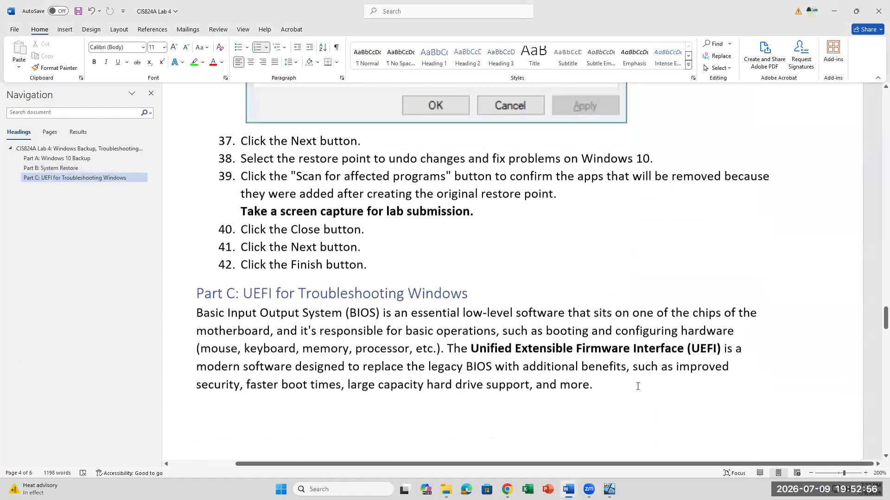
pyautogui.scroll(3, 637, 386)
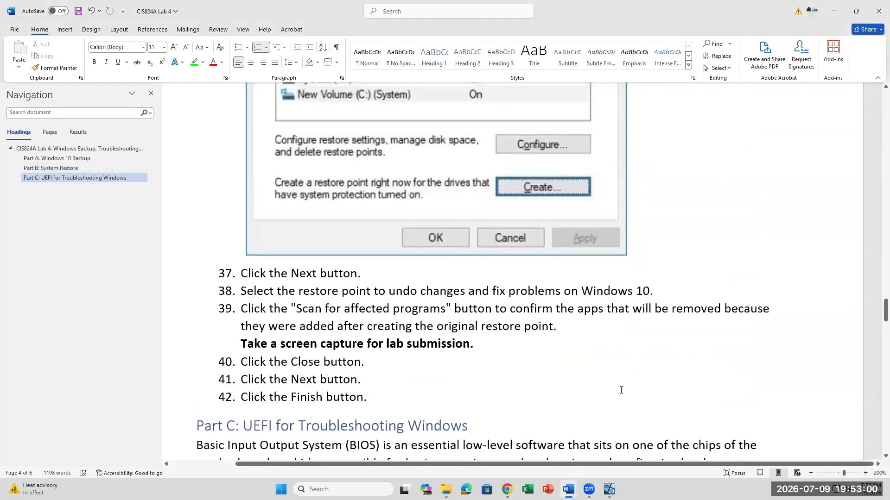
pyautogui.scroll(-2, 517, 374)
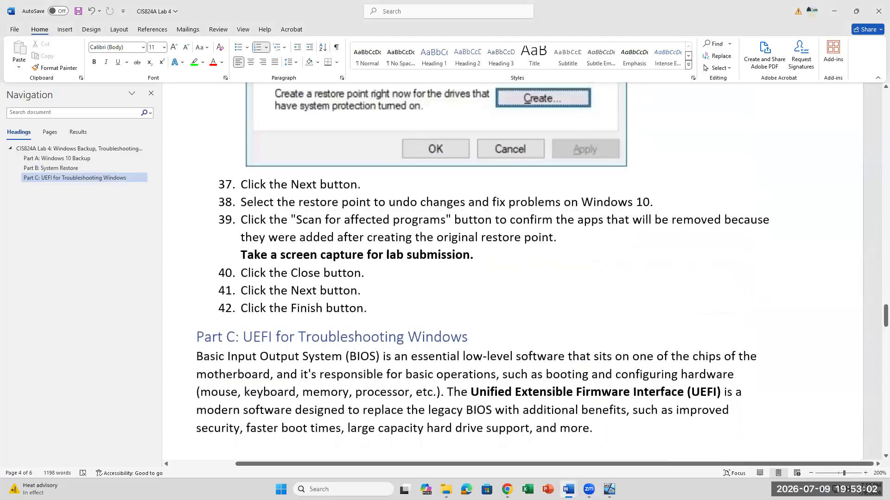
# Step: In the virtual machine, walk through System Restore to the CIS824A restore point, and close the wizard and System Properties without restoring
pyautogui.click(609, 489)
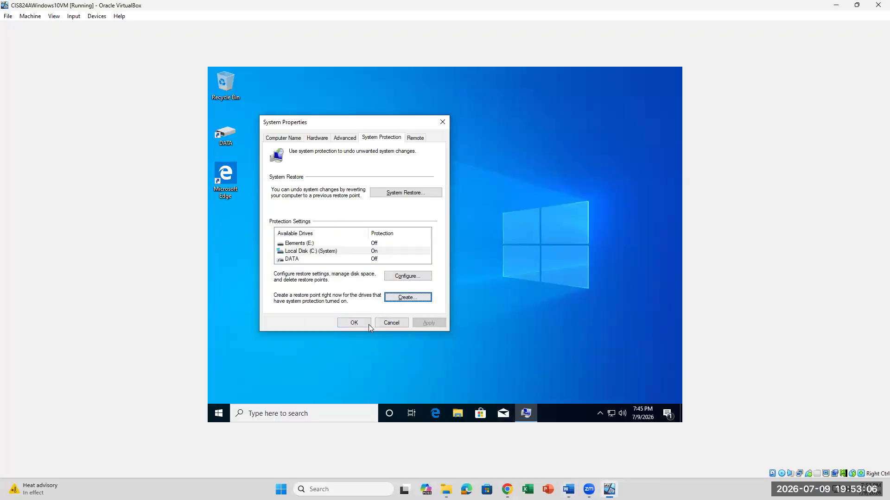
pyautogui.click(383, 192)
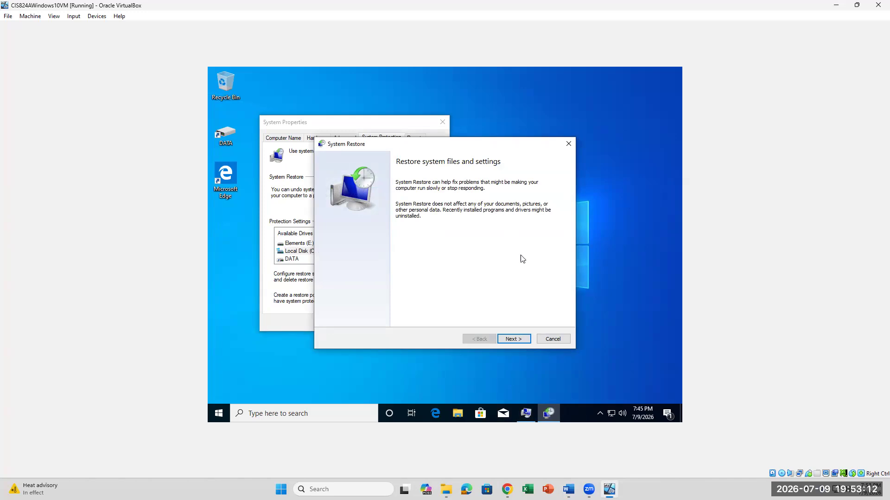
pyautogui.click(519, 340)
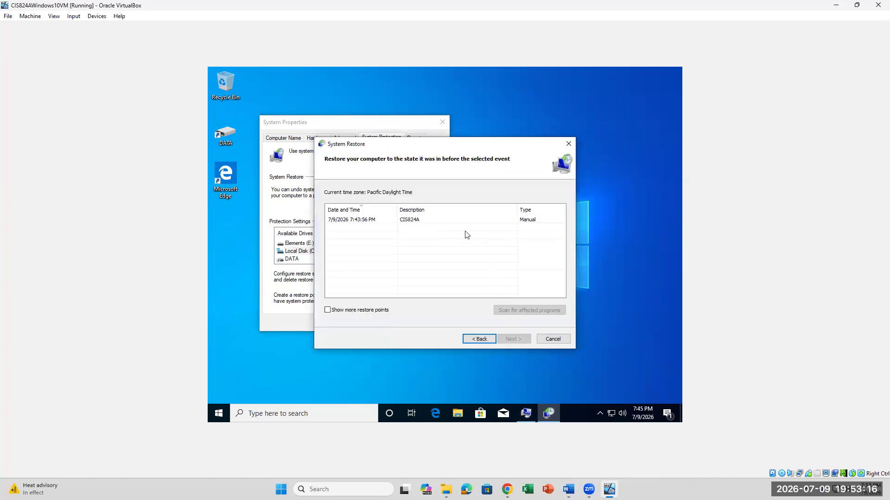
pyautogui.click(452, 223)
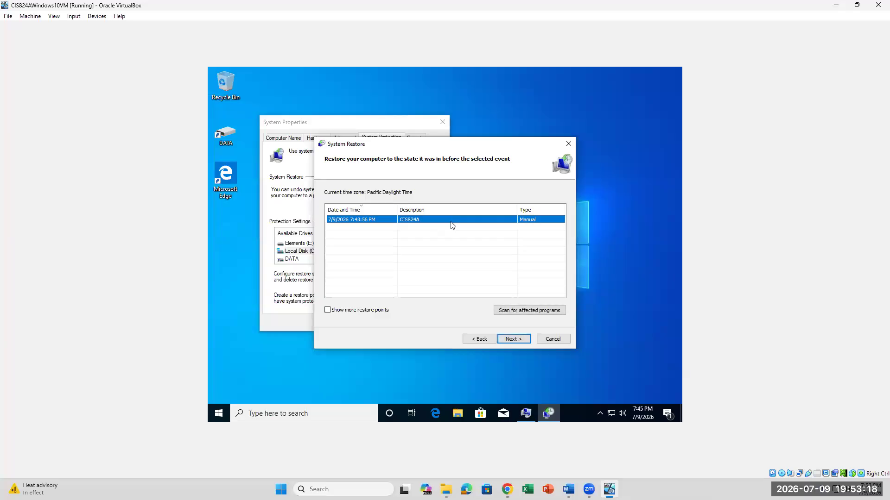
pyautogui.click(567, 144)
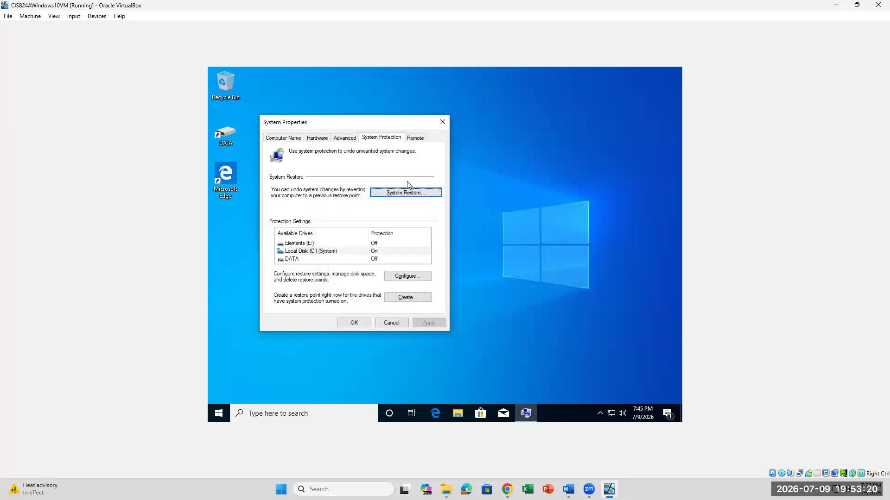
pyautogui.click(405, 193)
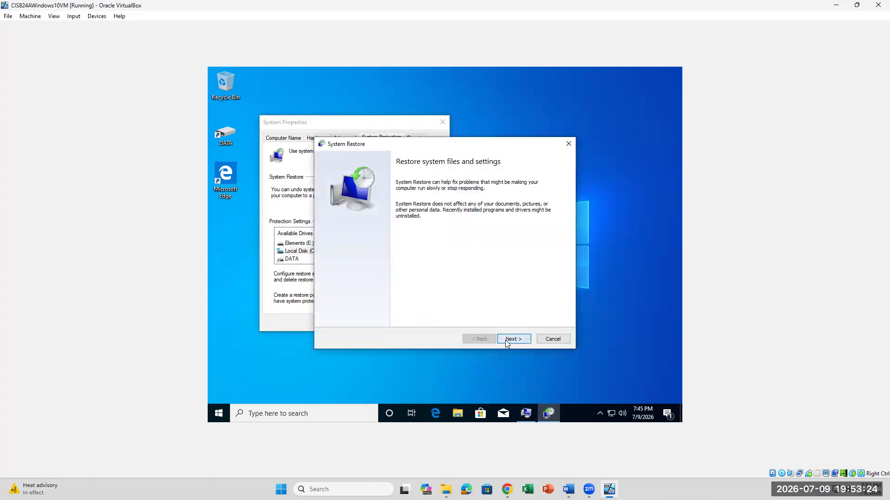
pyautogui.click(505, 340)
pyautogui.click(377, 223)
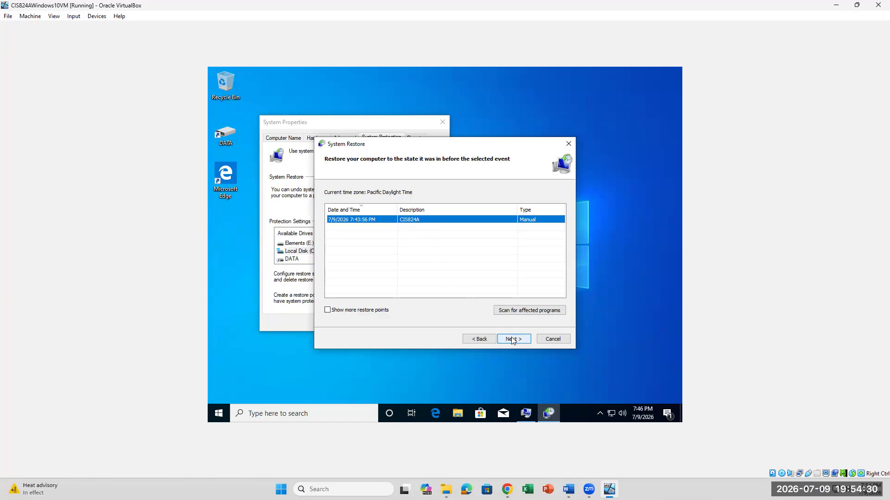
pyautogui.click(569, 144)
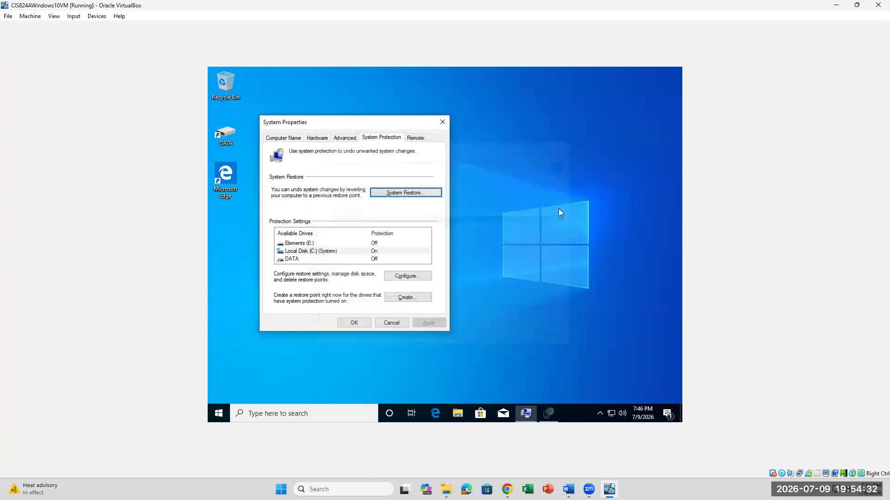
pyautogui.click(442, 122)
# Step: Switch to the Lab 4 document and read the Part C introduction on UEFI and instructions 43 to 46 on advanced startup
pyautogui.moveTo(589, 489)
pyautogui.click(648, 428)
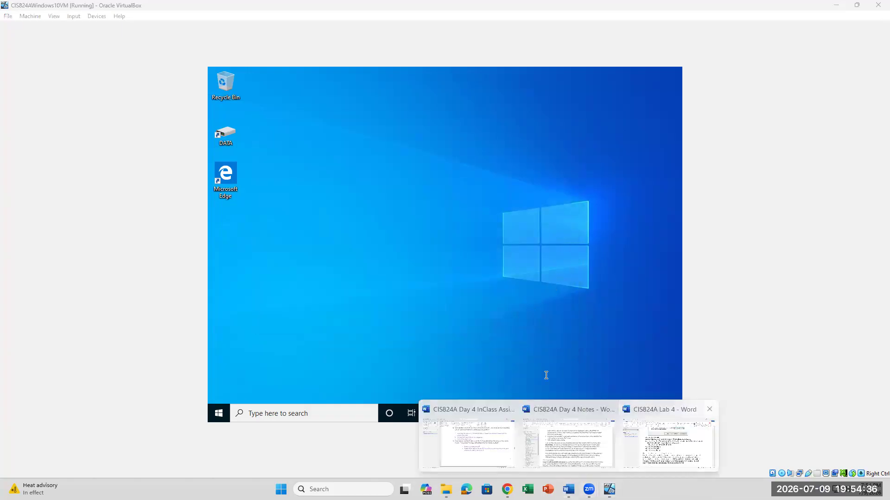
pyautogui.scroll(-3, 532, 370)
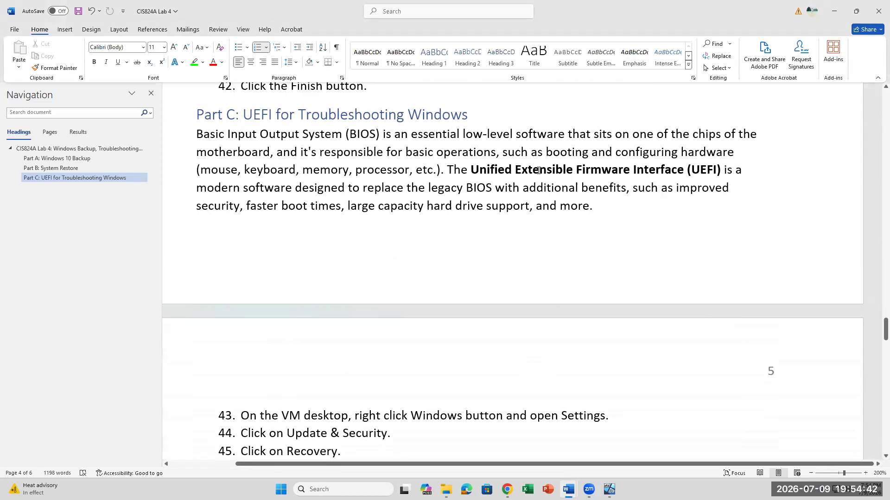
pyautogui.moveTo(197, 188); pyautogui.dragTo(544, 185)
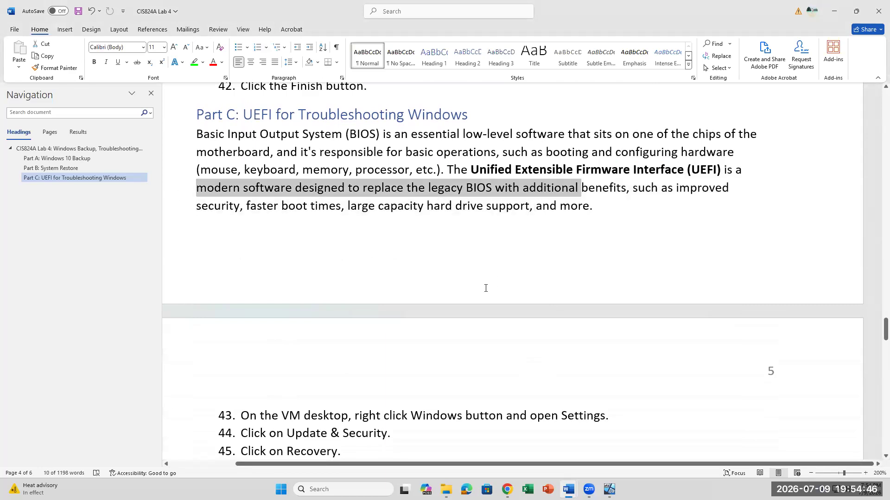
pyautogui.scroll(-4, 485, 287)
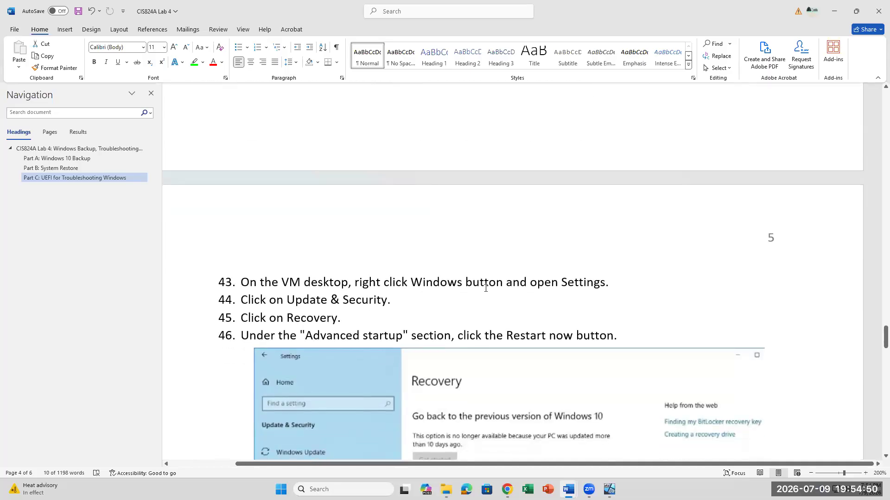
# Step: Reread instructions 43 to 46 in the Lab 4 document on reaching Recovery and Advanced startup
pyautogui.scroll(-2, 486, 288)
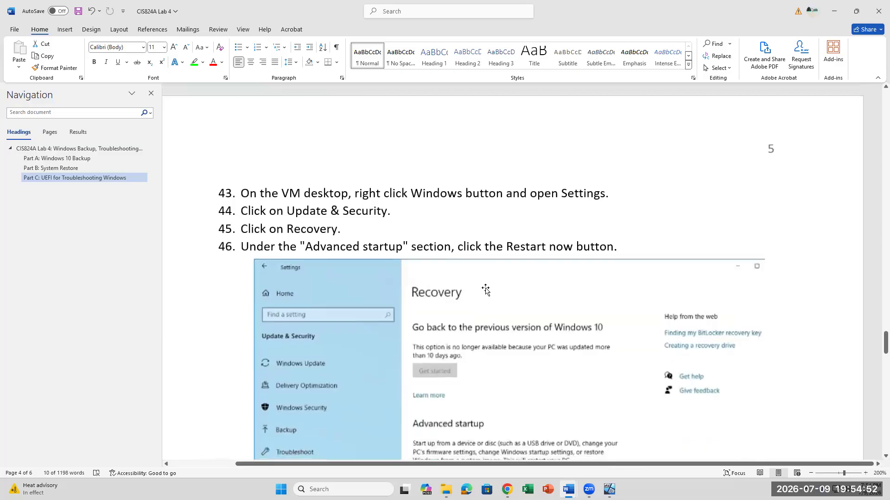
pyautogui.scroll(3, 486, 290)
pyautogui.scroll(1, 485, 292)
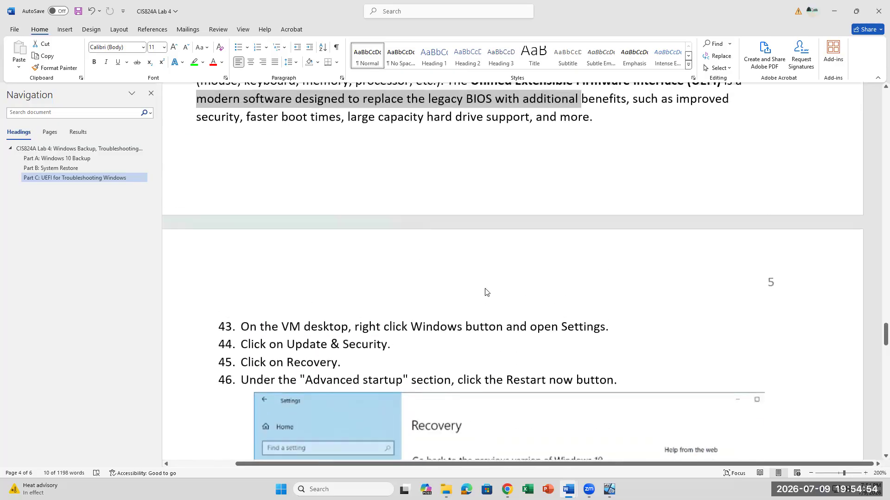
pyautogui.click(418, 347)
pyautogui.scroll(-2, 329, 314)
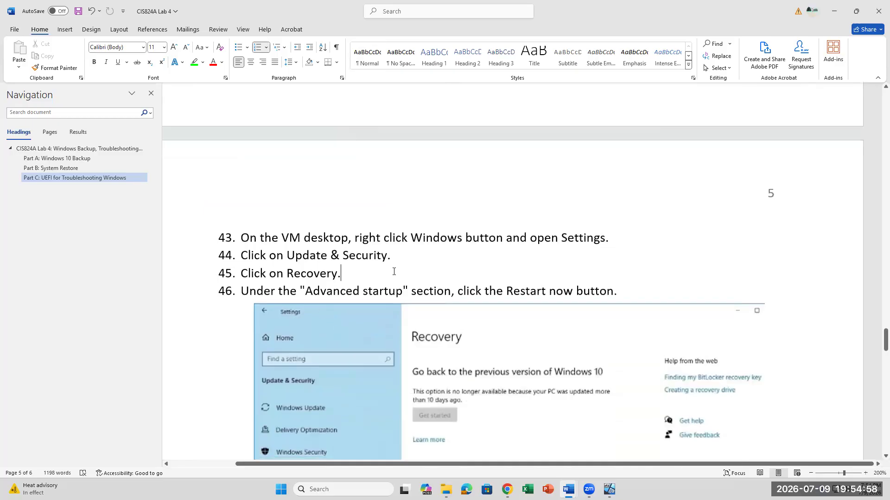
pyautogui.click(399, 290)
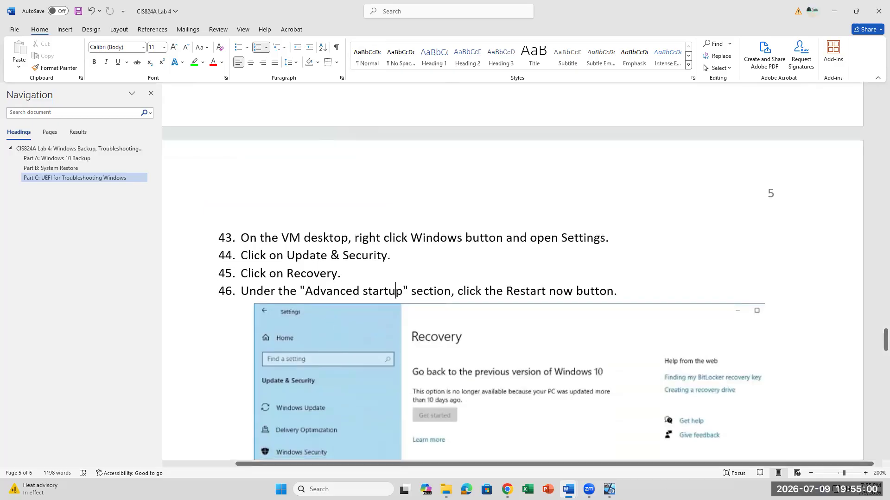
# Step: Switch to the virtual machine, open Windows Settings, and close it again
pyautogui.click(609, 489)
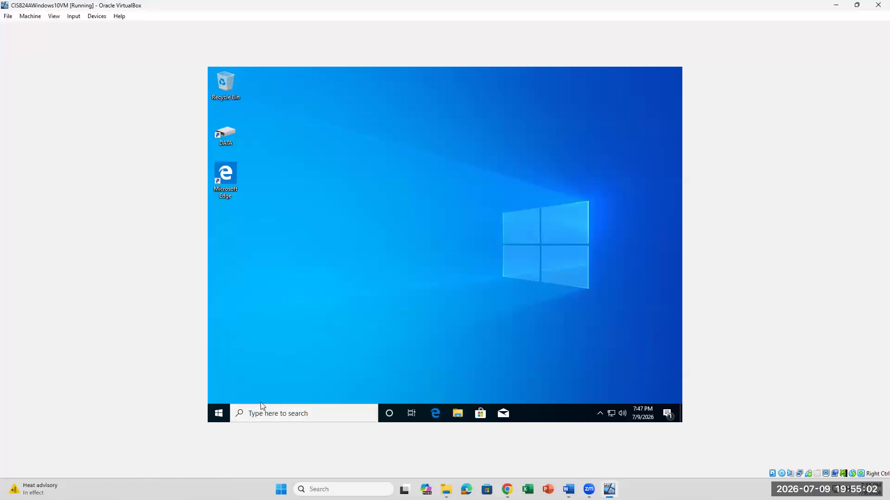
pyautogui.rightClick(224, 417)
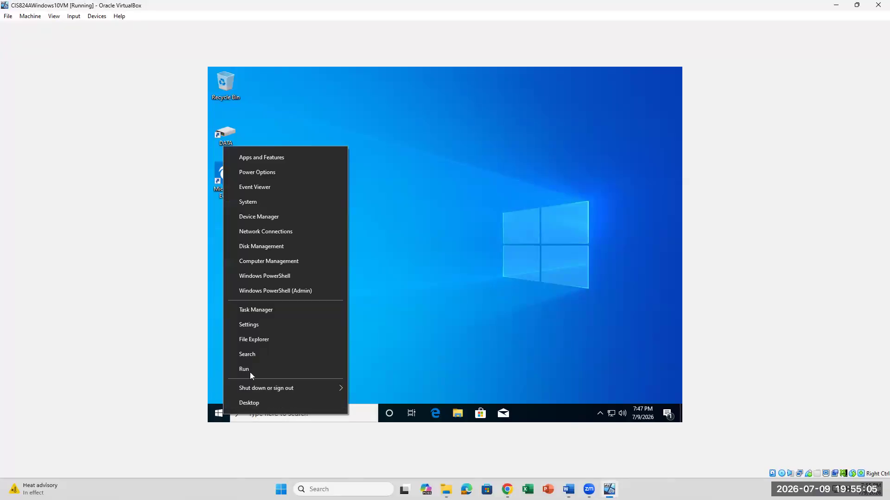
pyautogui.click(290, 326)
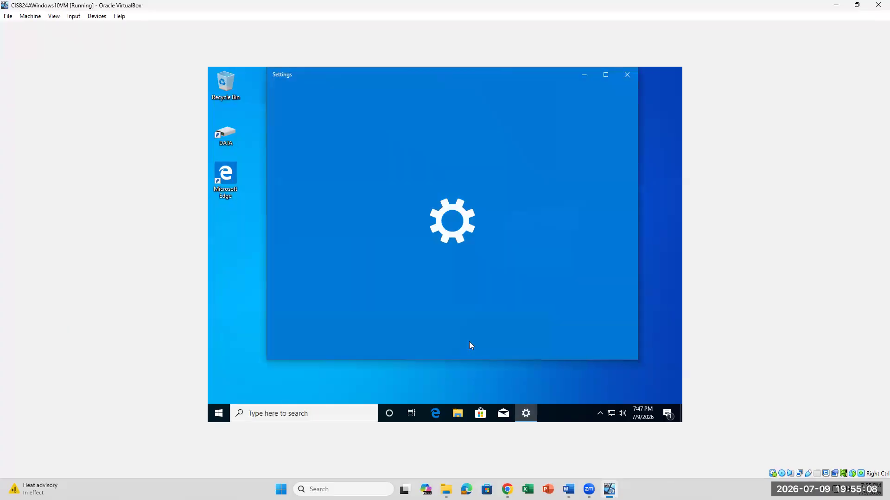
pyautogui.click(626, 75)
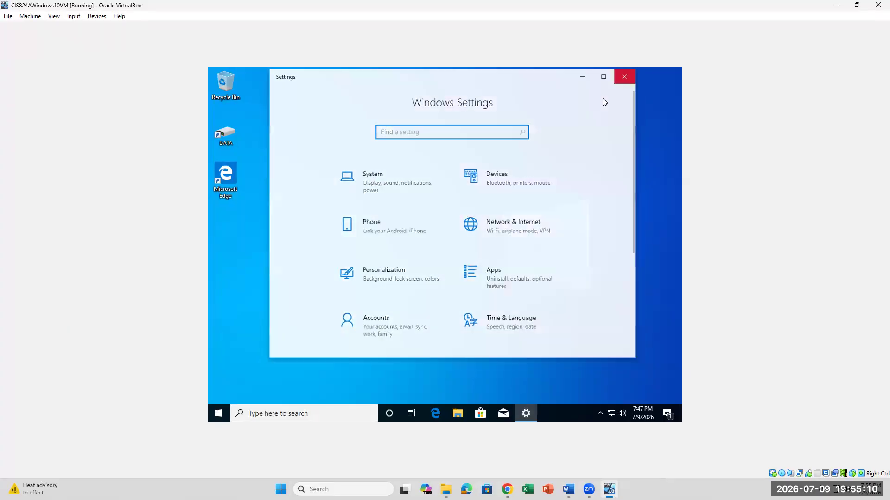
# Step: Try searching the virtual machine for "update and security", checking the Lab 4 instructions for the wording, and dismiss the search
pyautogui.click(297, 415)
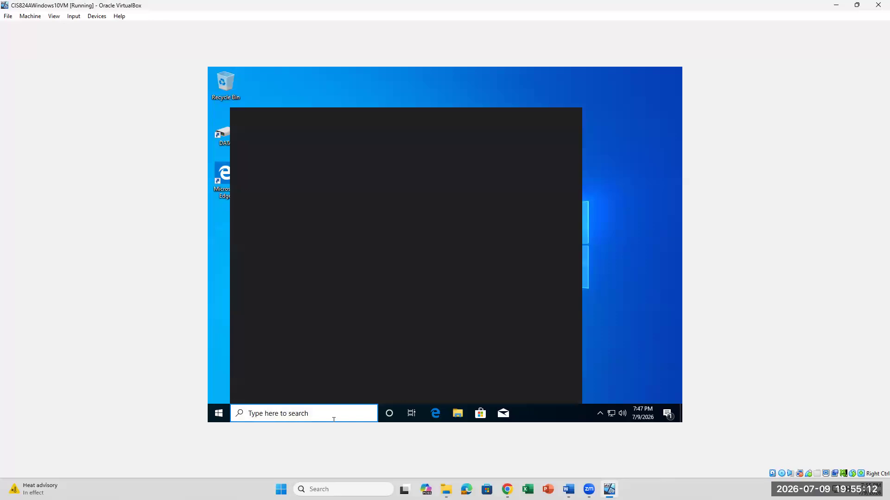
pyautogui.moveTo(568, 489)
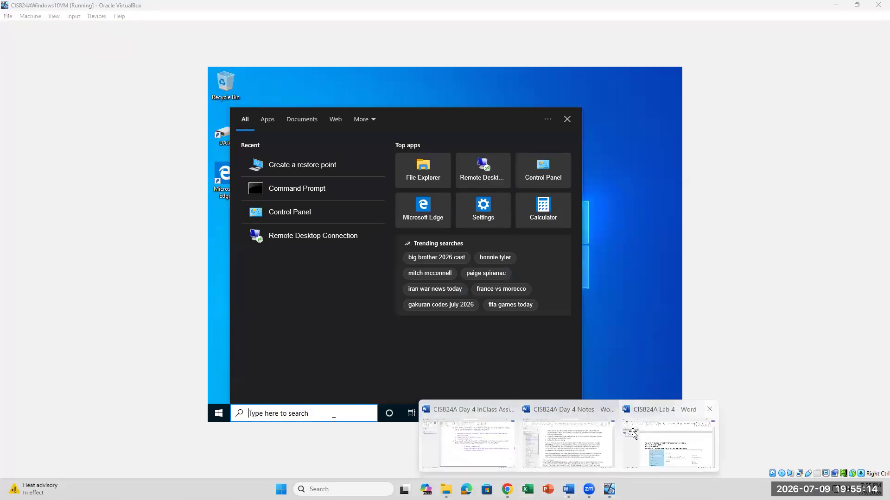
pyautogui.click(632, 456)
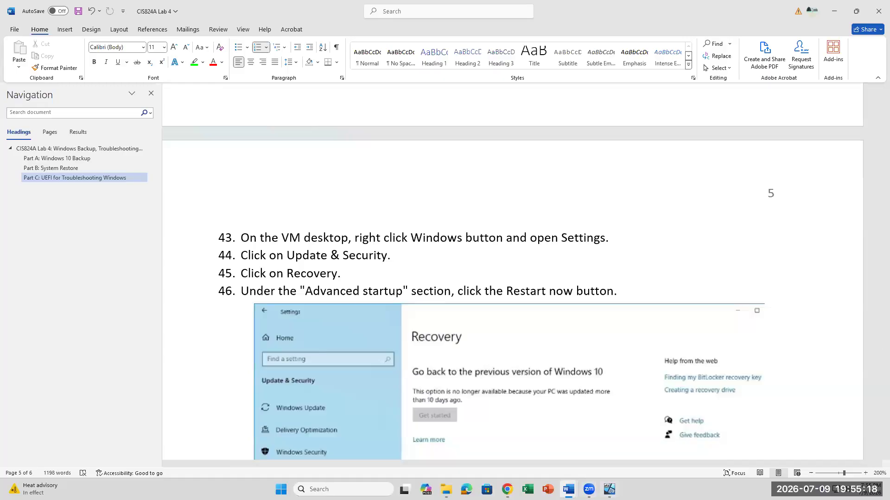
pyautogui.click(609, 489)
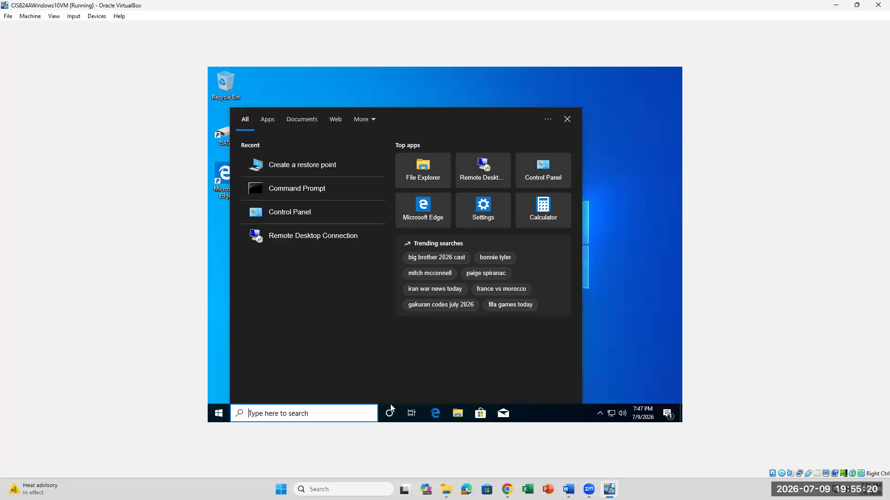
pyautogui.write('update and seucrity')
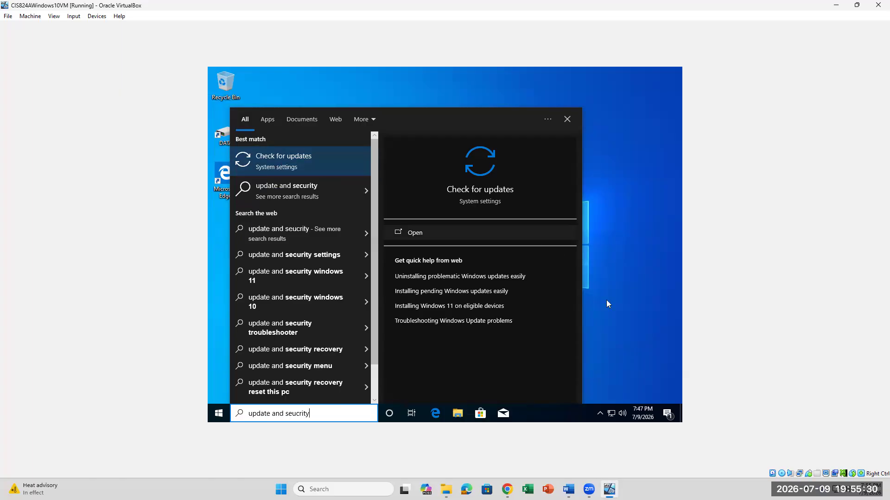
pyautogui.click(625, 346)
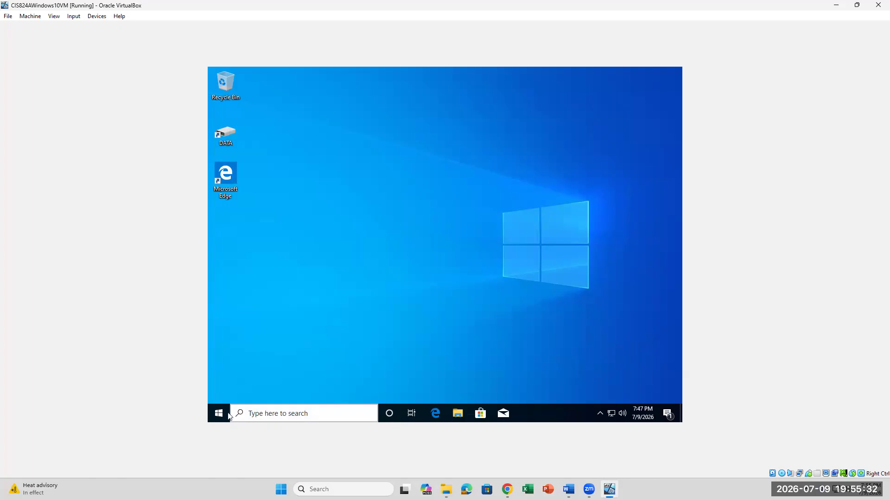
# Step: Reopen Settings in the virtual machine, recheck the lab instructions, look through the System category for the recovery option, and close Settings
pyautogui.rightClick(229, 415)
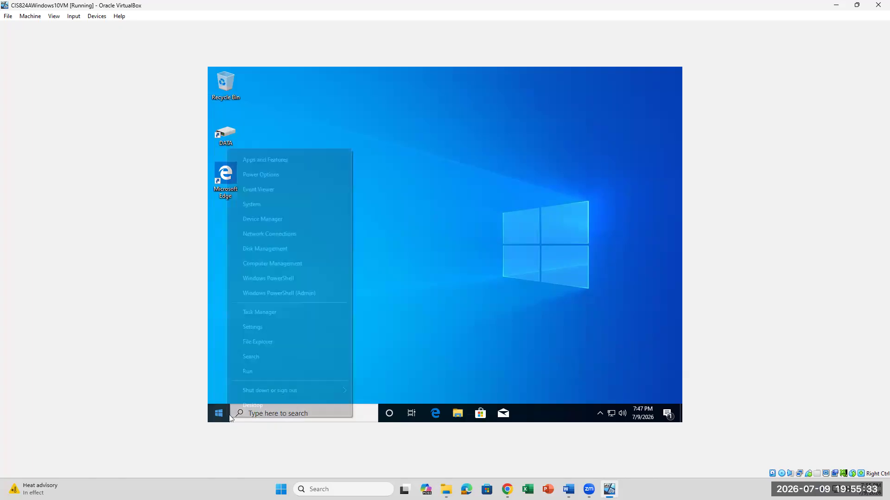
pyautogui.click(275, 328)
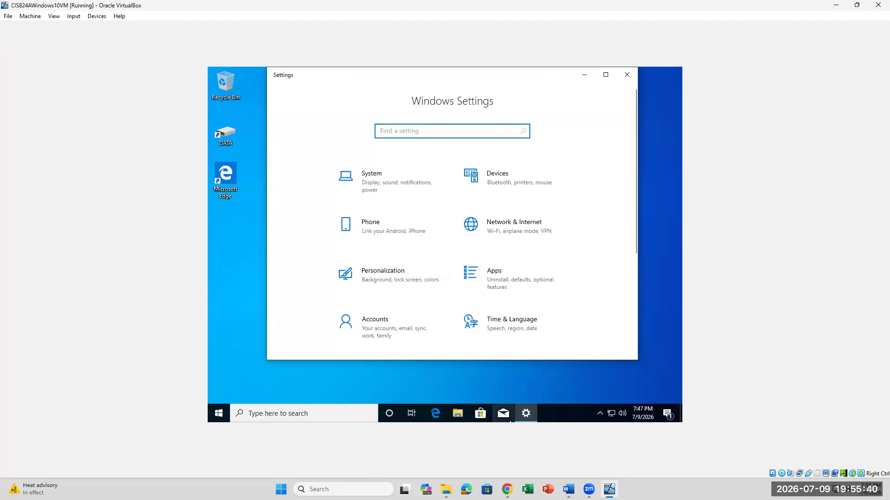
pyautogui.click(568, 490)
pyautogui.click(637, 464)
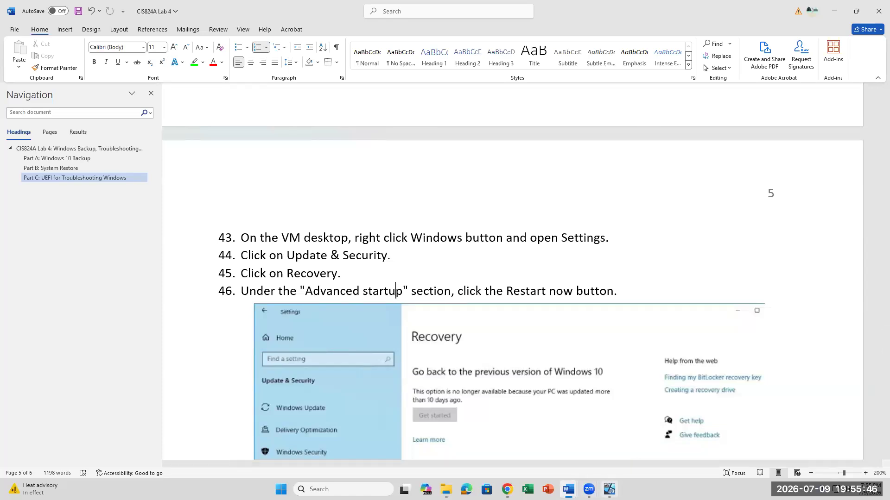
pyautogui.click(609, 489)
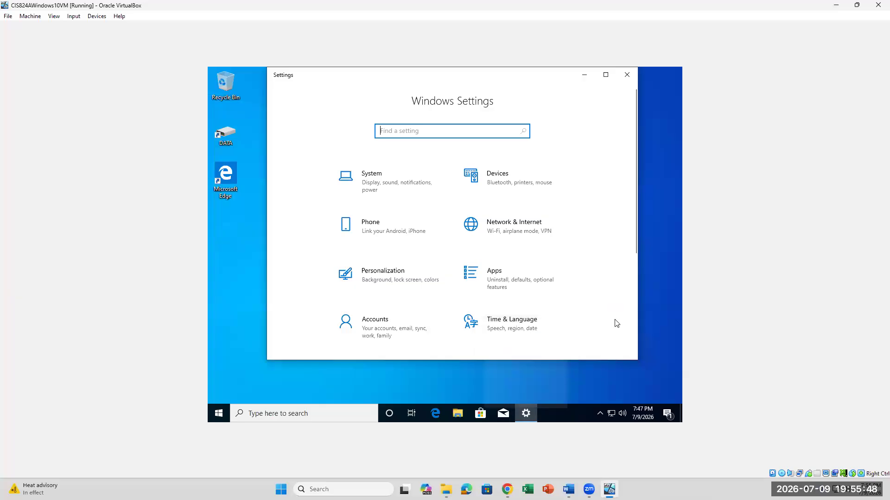
pyautogui.click(377, 178)
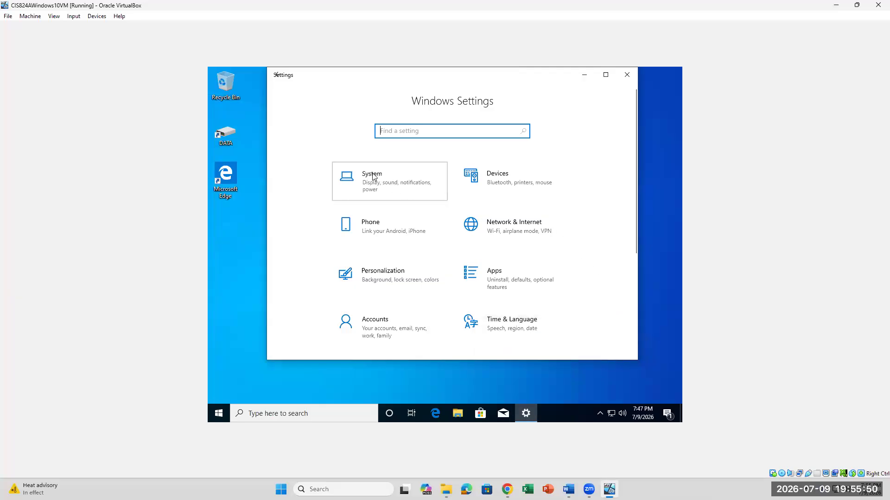
pyautogui.scroll(-3, 401, 295)
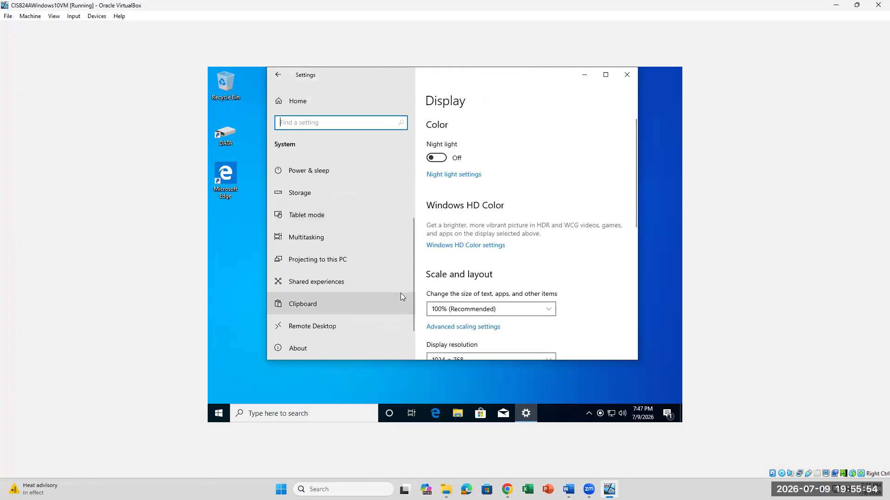
pyautogui.scroll(3, 402, 297)
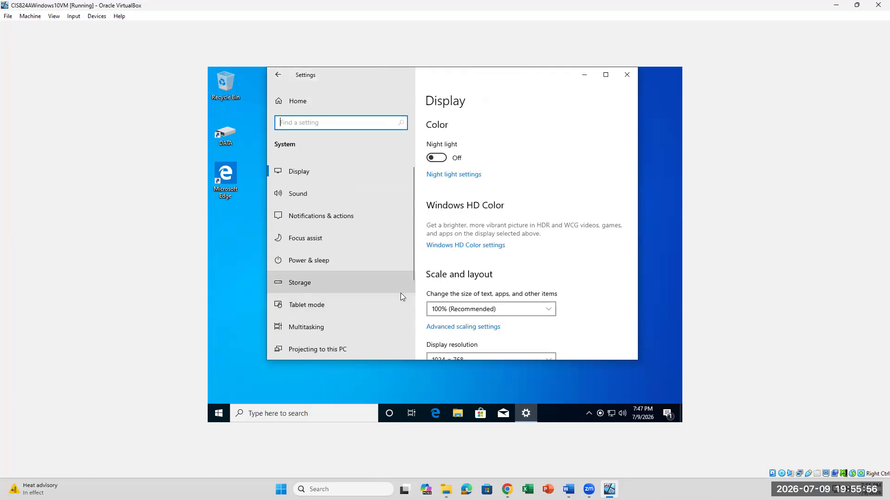
pyautogui.scroll(-3, 401, 293)
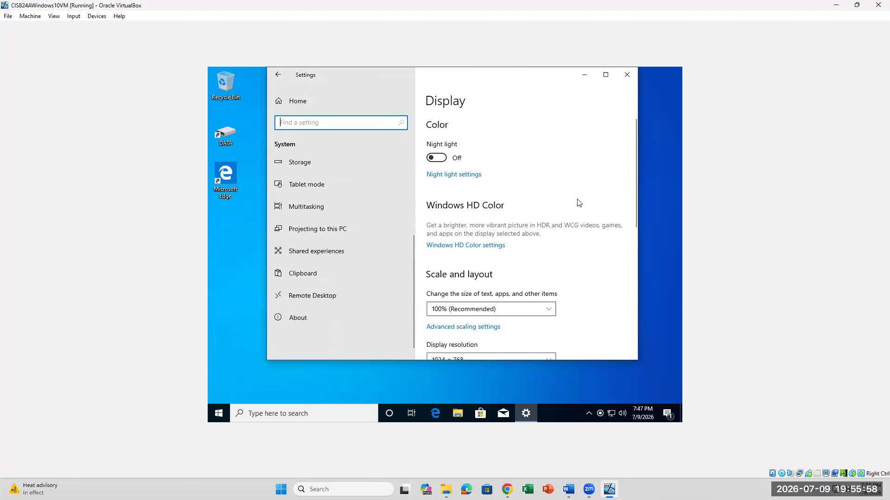
pyautogui.click(627, 75)
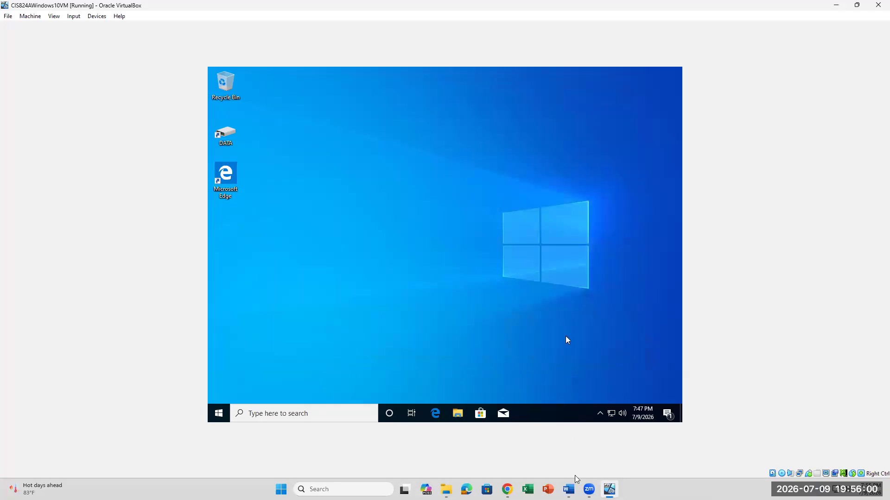
# Step: Search the virtual machine for "recovery", open the Recovery settings page, and look over its options
pyautogui.click(350, 416)
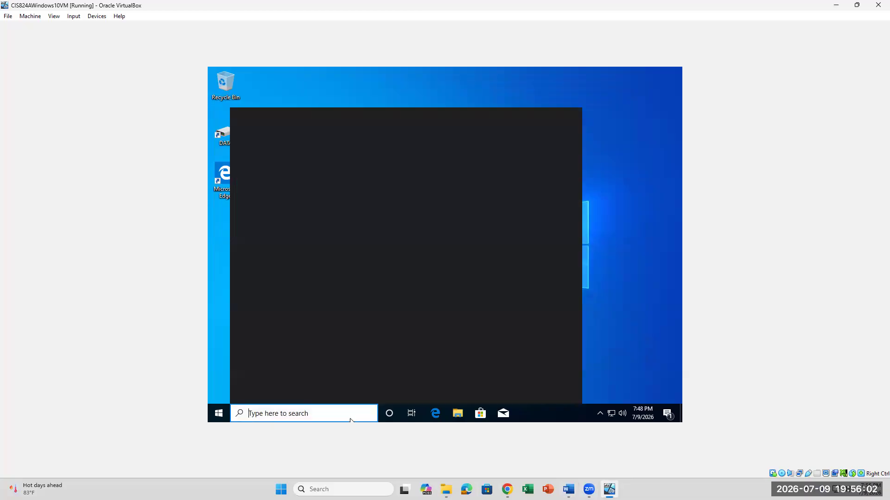
pyautogui.write('re')
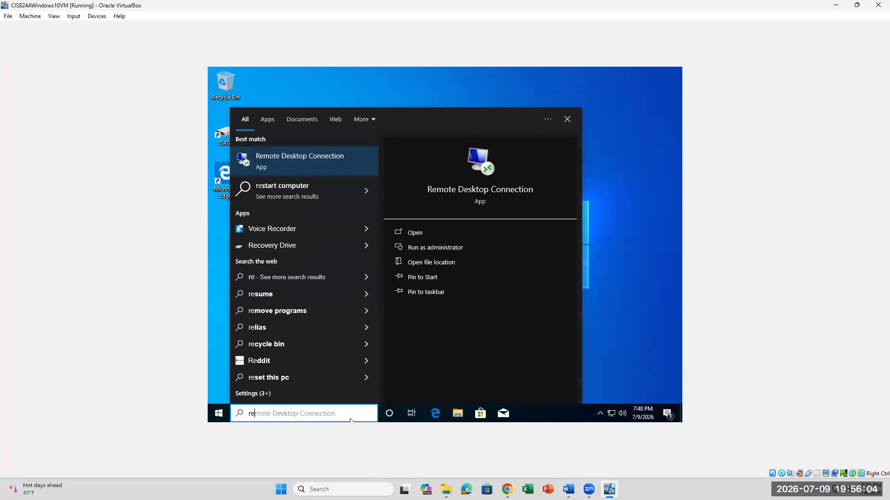
pyautogui.write('covery')
pyautogui.press('Return')
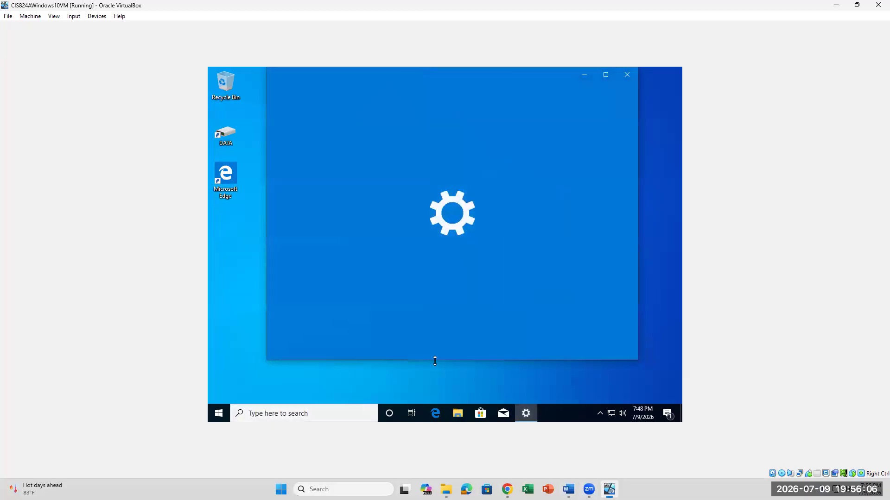
pyautogui.moveTo(517, 408)
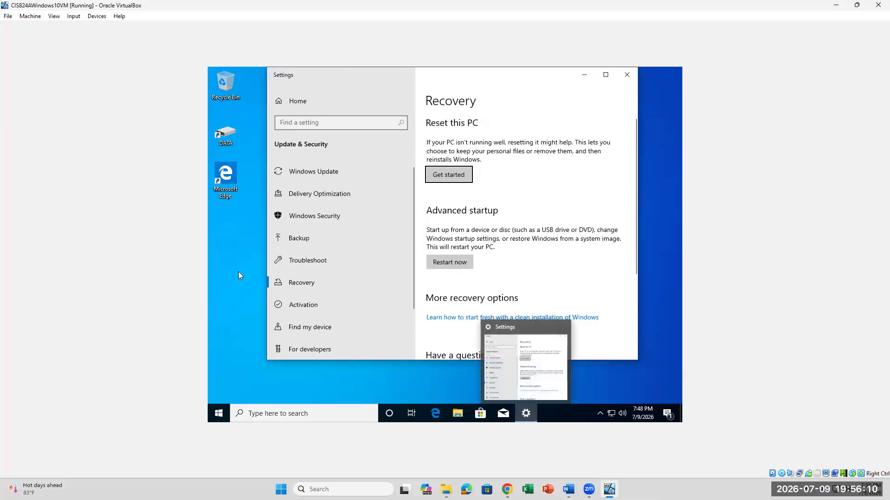
pyautogui.scroll(-3, 476, 327)
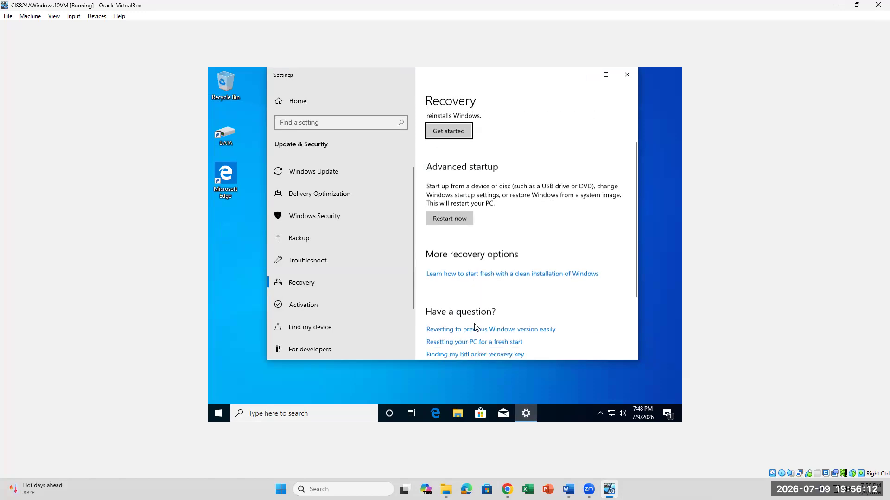
pyautogui.scroll(3, 476, 327)
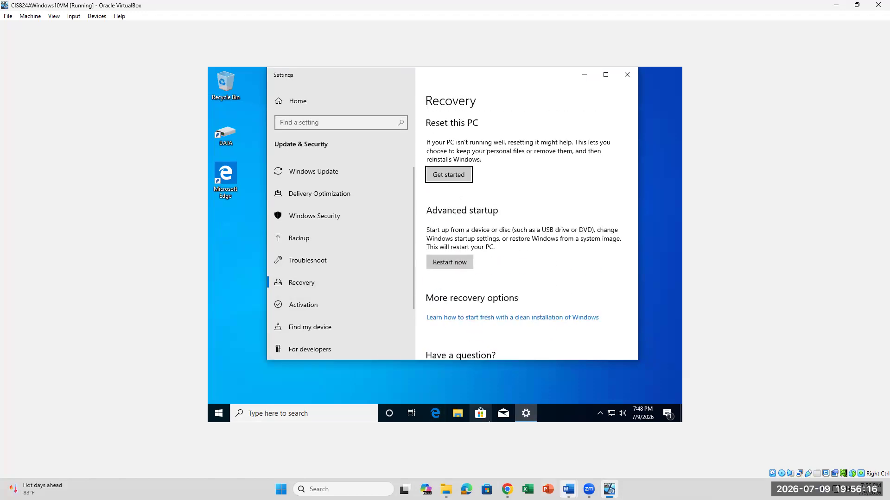
# Step: In the Lab 4 document, highlight the word Recovery in instruction 45 in green
pyautogui.click(569, 489)
pyautogui.click(647, 469)
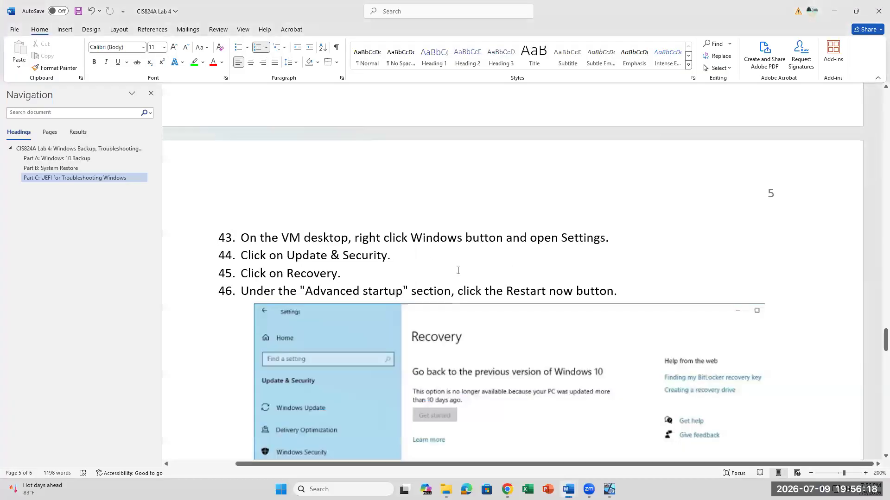
pyautogui.click(341, 275)
pyautogui.moveTo(338, 276); pyautogui.dragTo(289, 276)
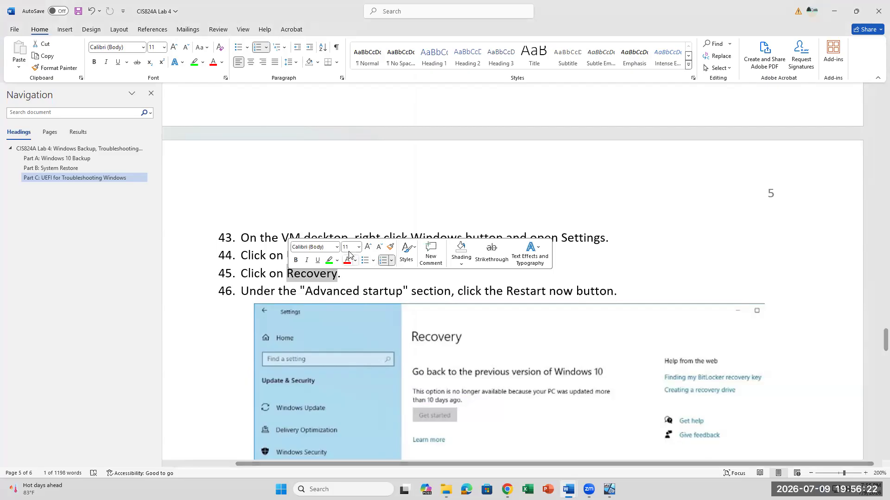
pyautogui.click(329, 262)
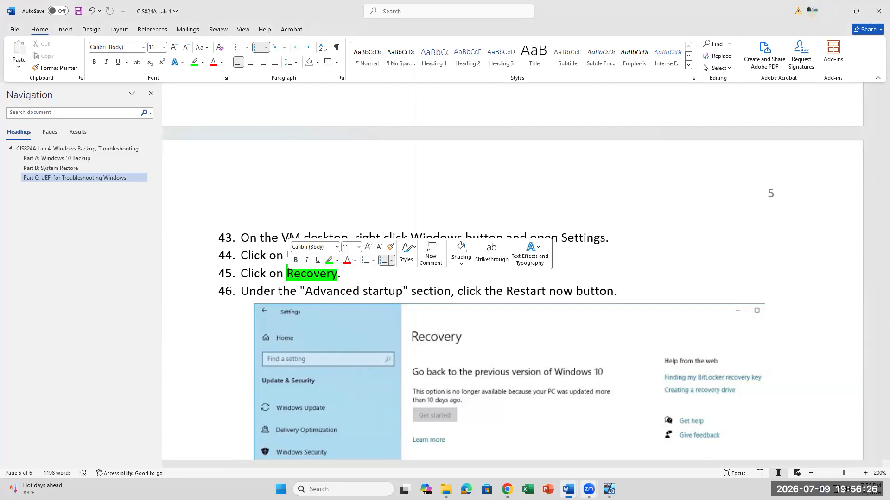
# Step: Return to the virtual machine and examine the Advanced startup section and remaining options on the Recovery page
pyautogui.click(609, 489)
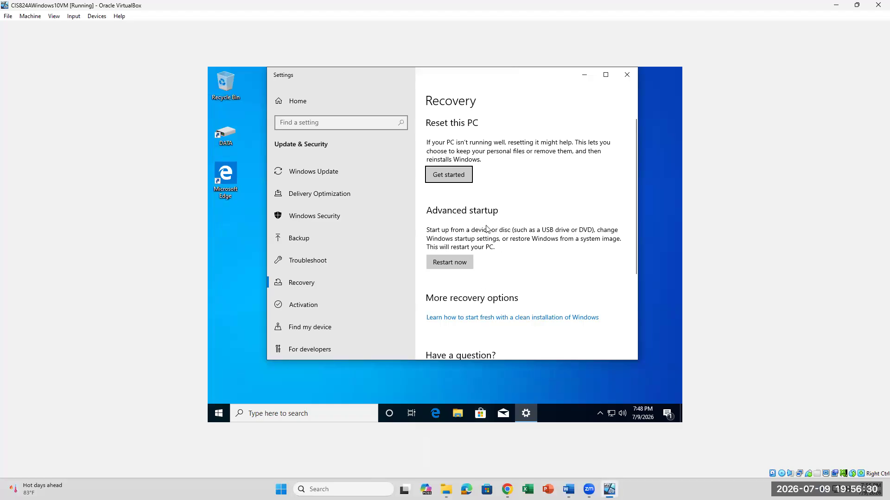
pyautogui.scroll(-3, 512, 302)
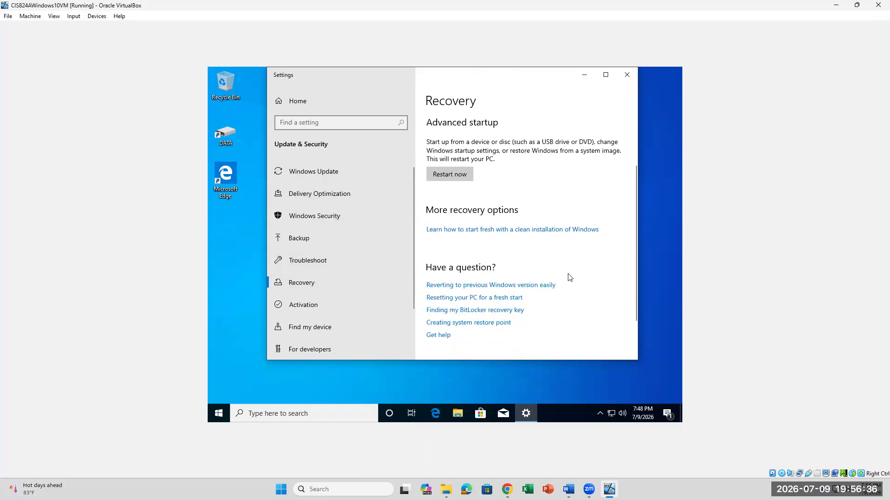
pyautogui.scroll(3, 569, 277)
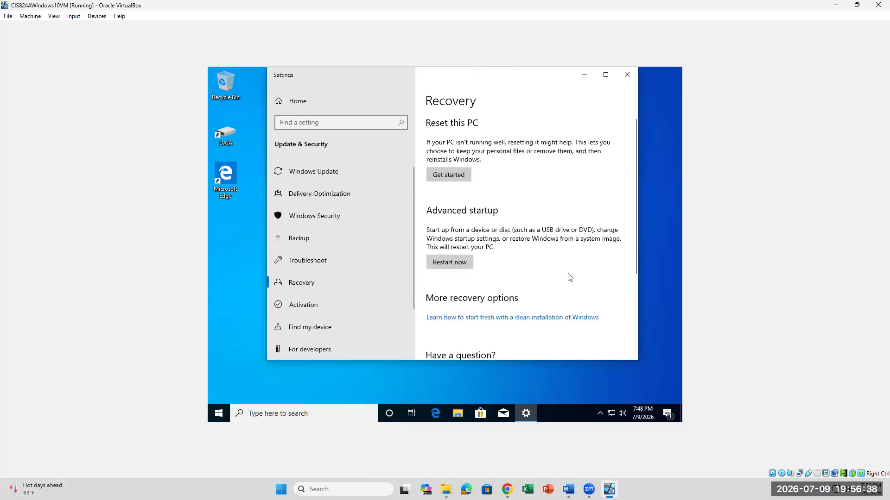
pyautogui.scroll(-5, 569, 277)
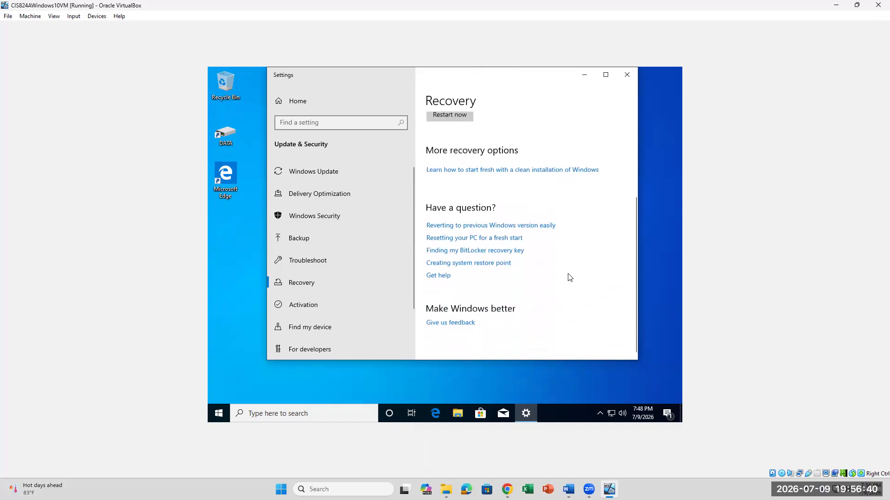